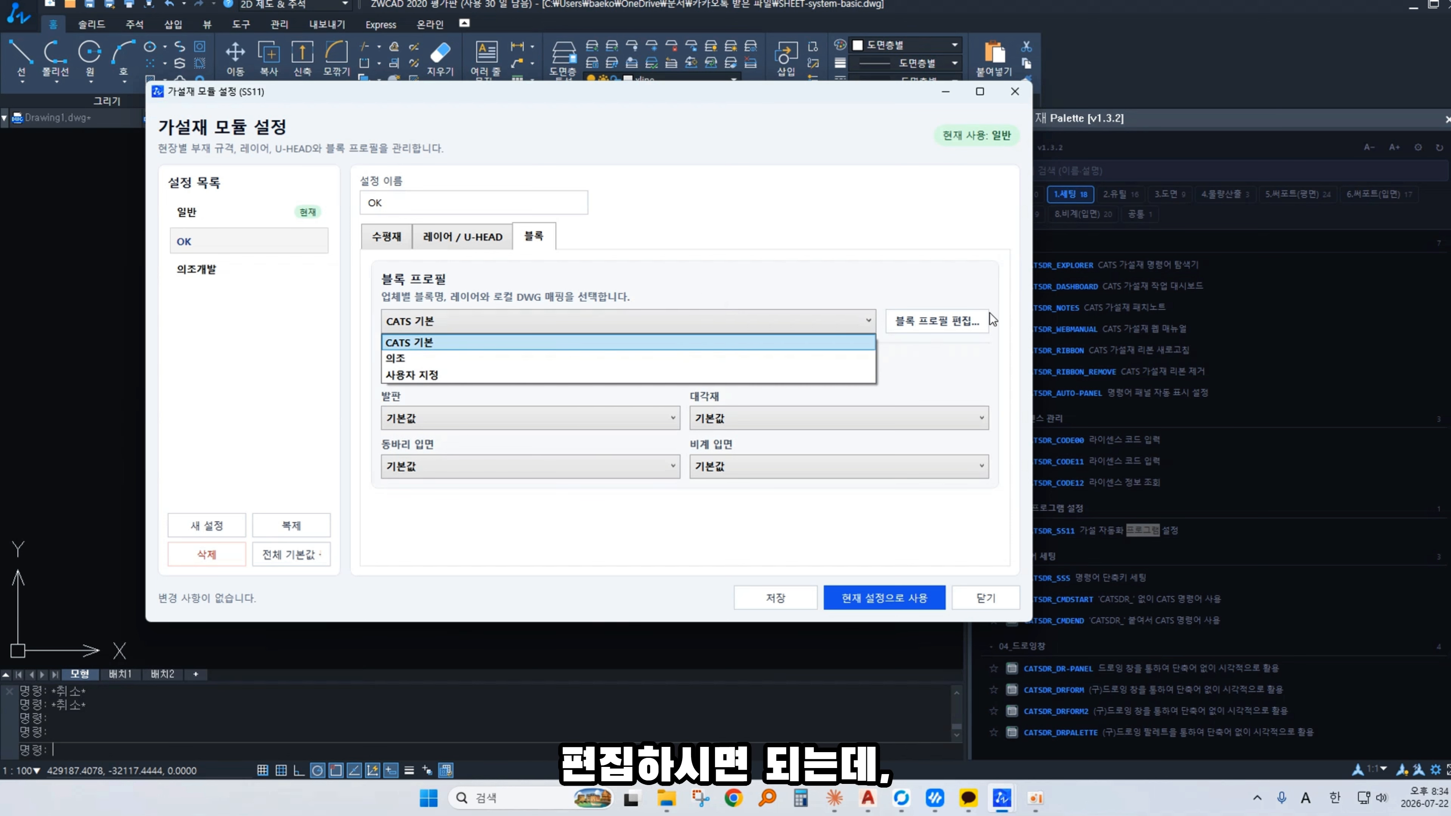
Step: Review the 일반 configuration's horizontal member and block settings, apply it as the current setting, and close the module settings
click(786, 219)
click(386, 236)
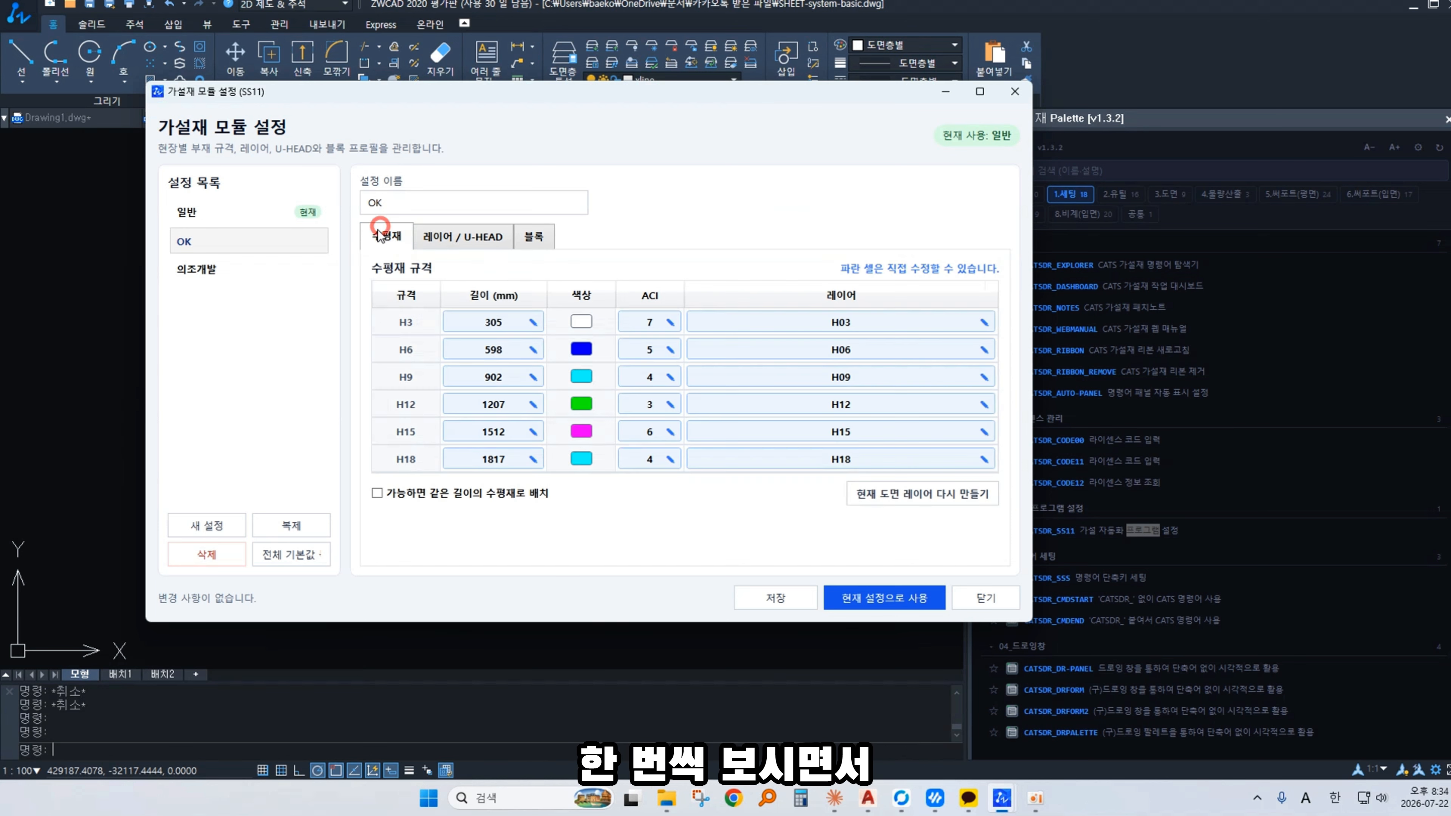
click(227, 210)
click(531, 236)
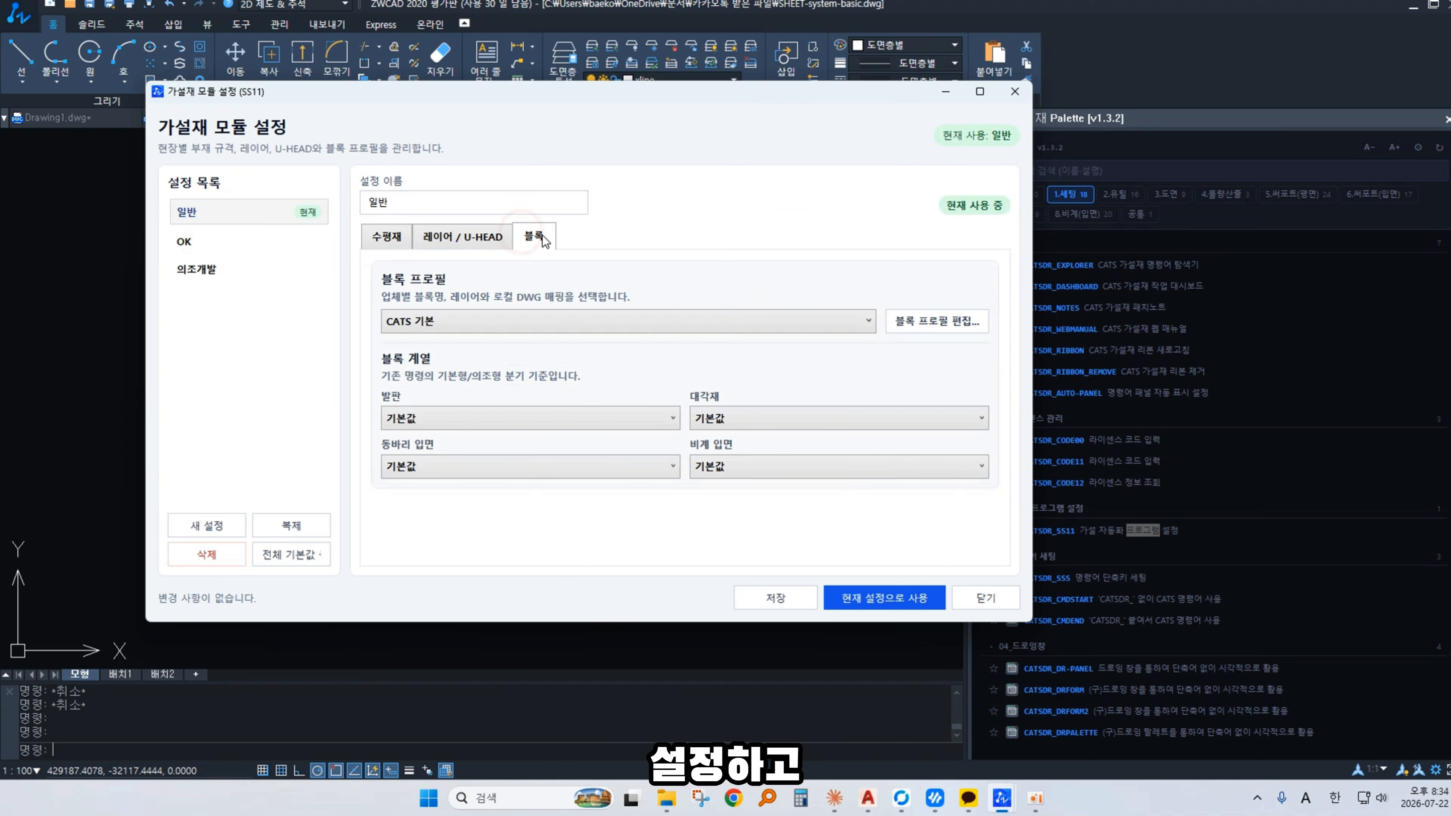
click(412, 239)
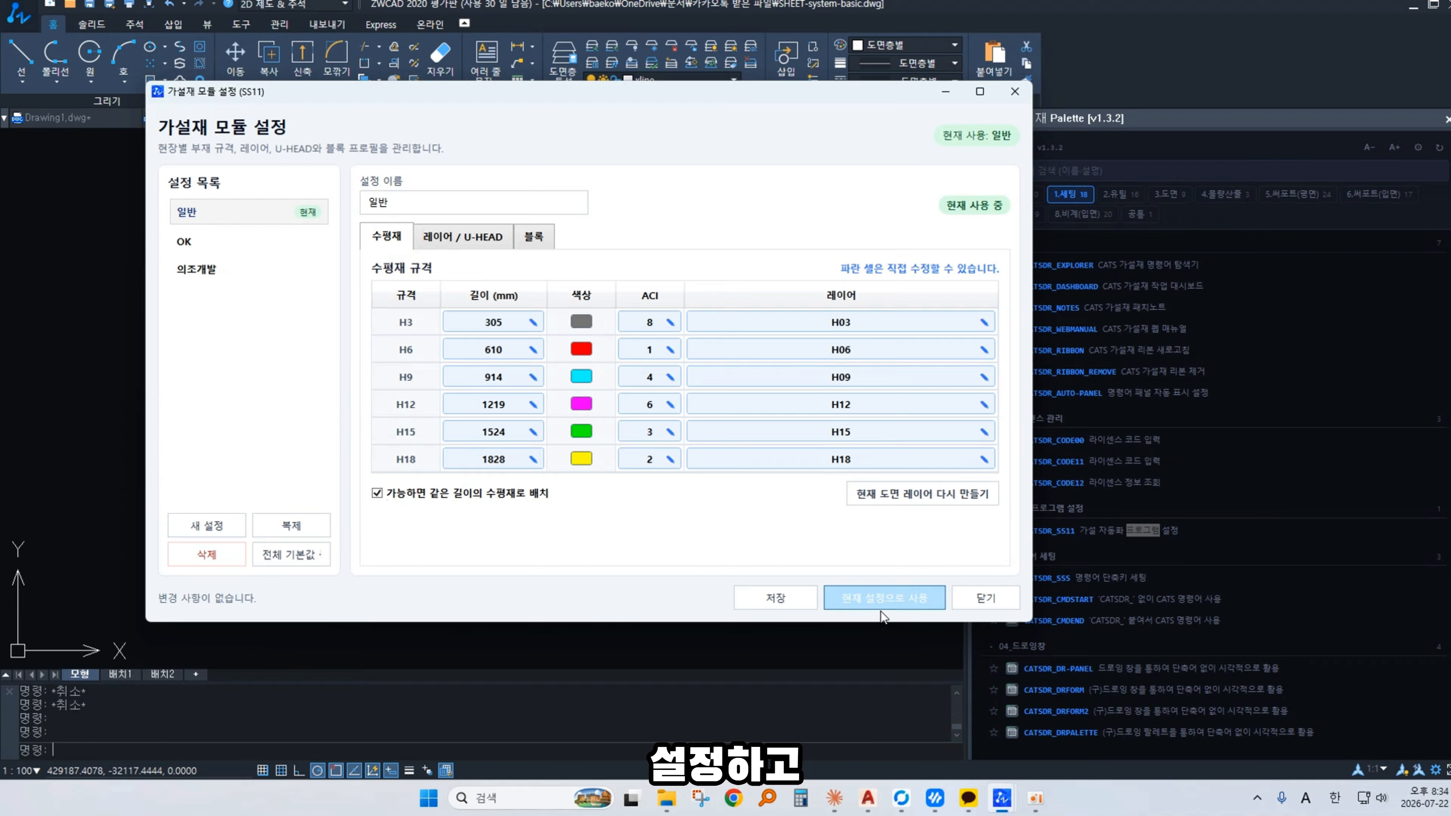
click(908, 604)
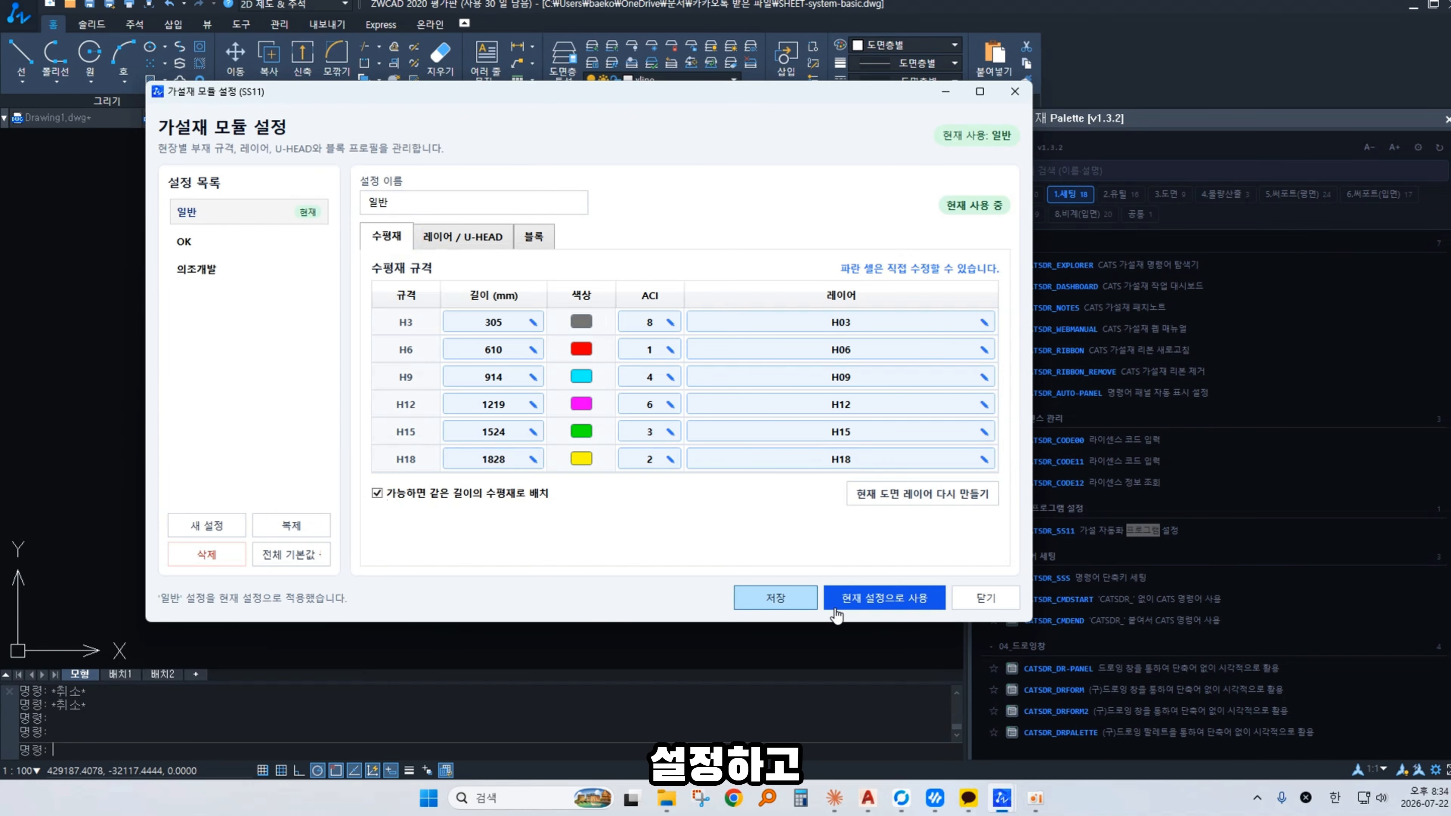
click(986, 599)
Step: Bring the slab plan into view and show the 5.써포트(평면) category of CATS commands
middle_drag(593, 391, 449, 430)
scroll(450, 429, down, 1)
key(Escape)
middle_drag(722, 325, 572, 411)
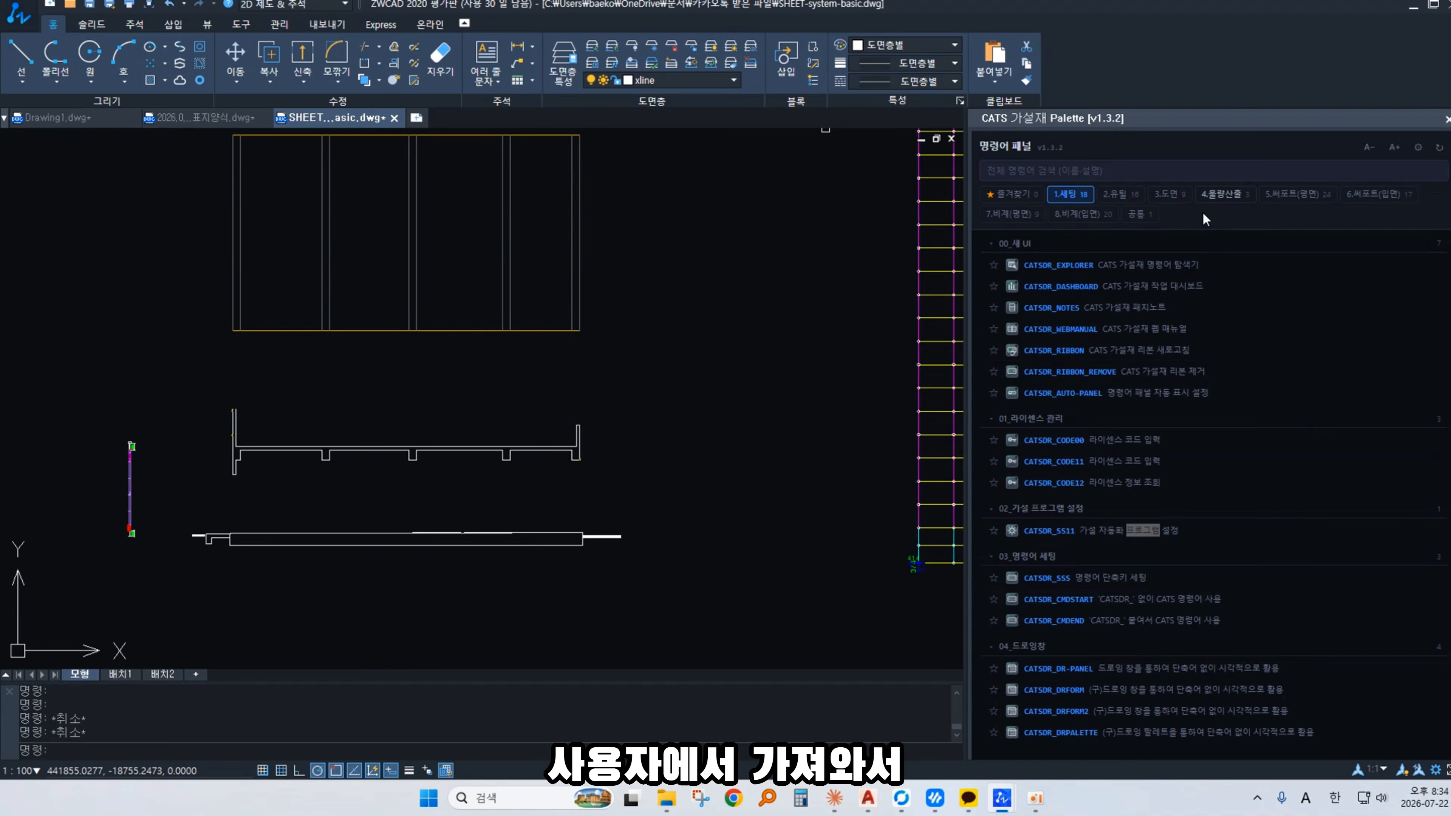
click(1023, 195)
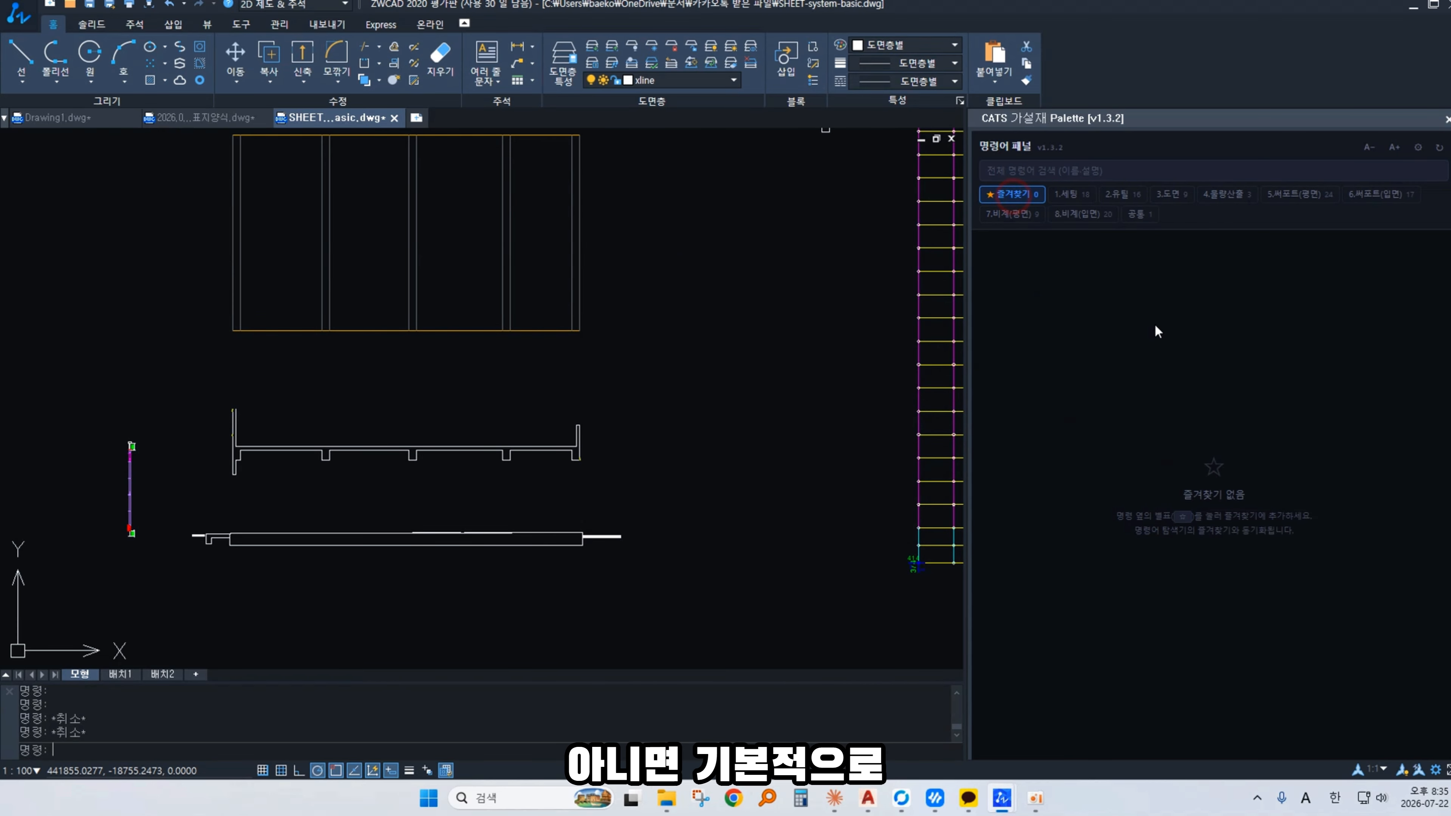
click(1074, 195)
click(1270, 200)
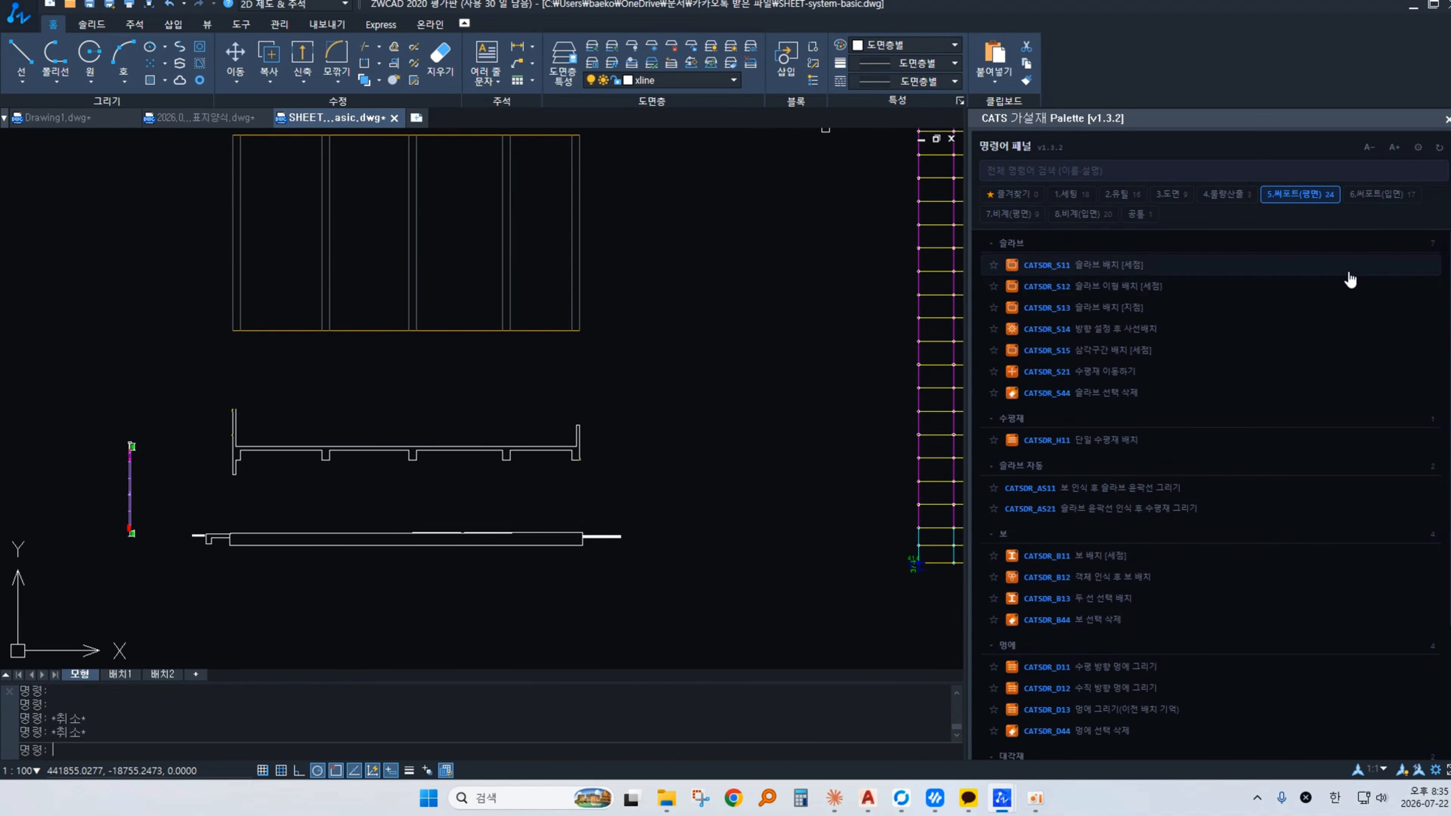
Step: Place slab supports in the first bay of the plan with the one-point slab layout command S13
middle_drag(486, 289, 594, 399)
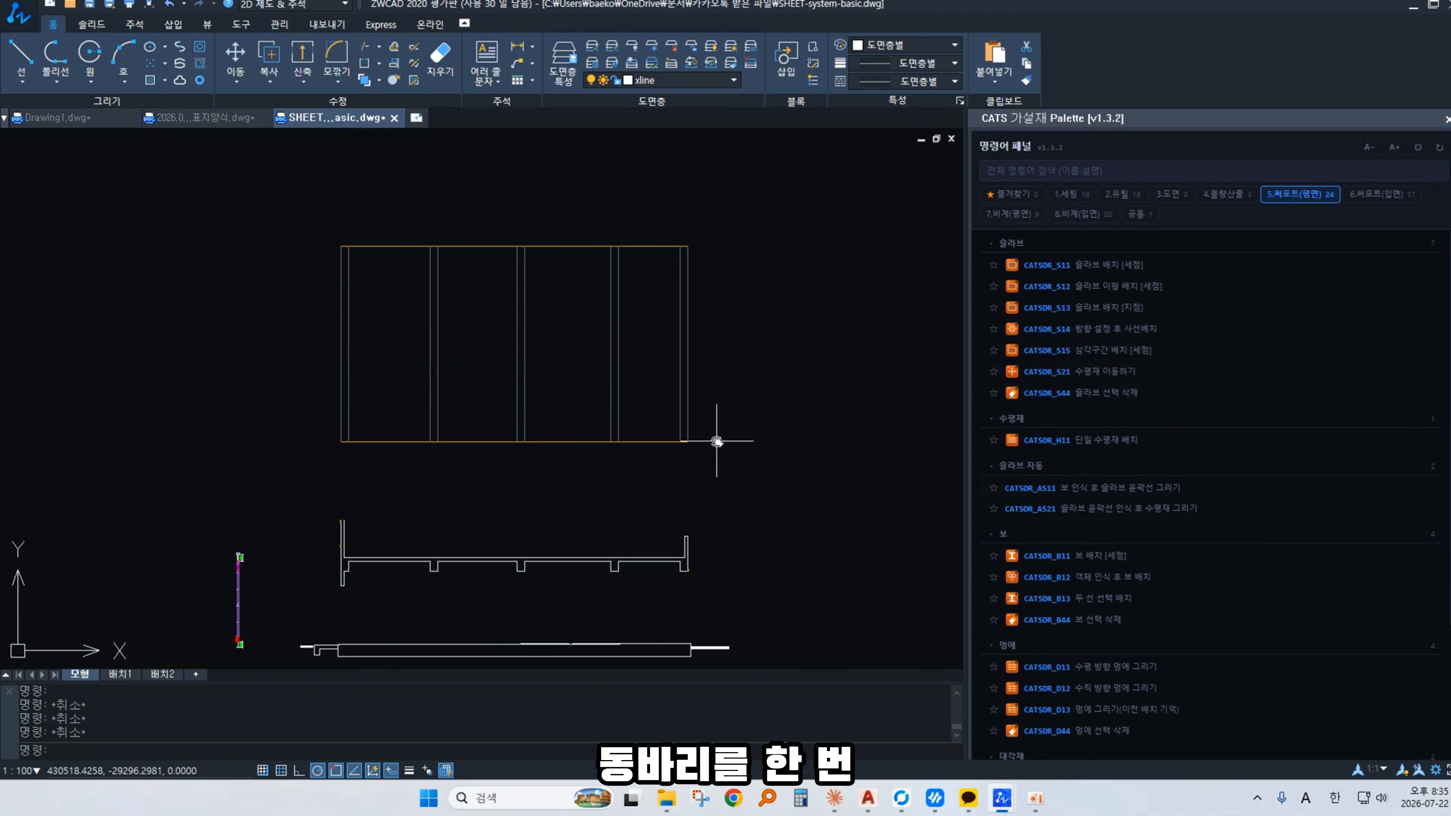
middle_drag(716, 441, 758, 394)
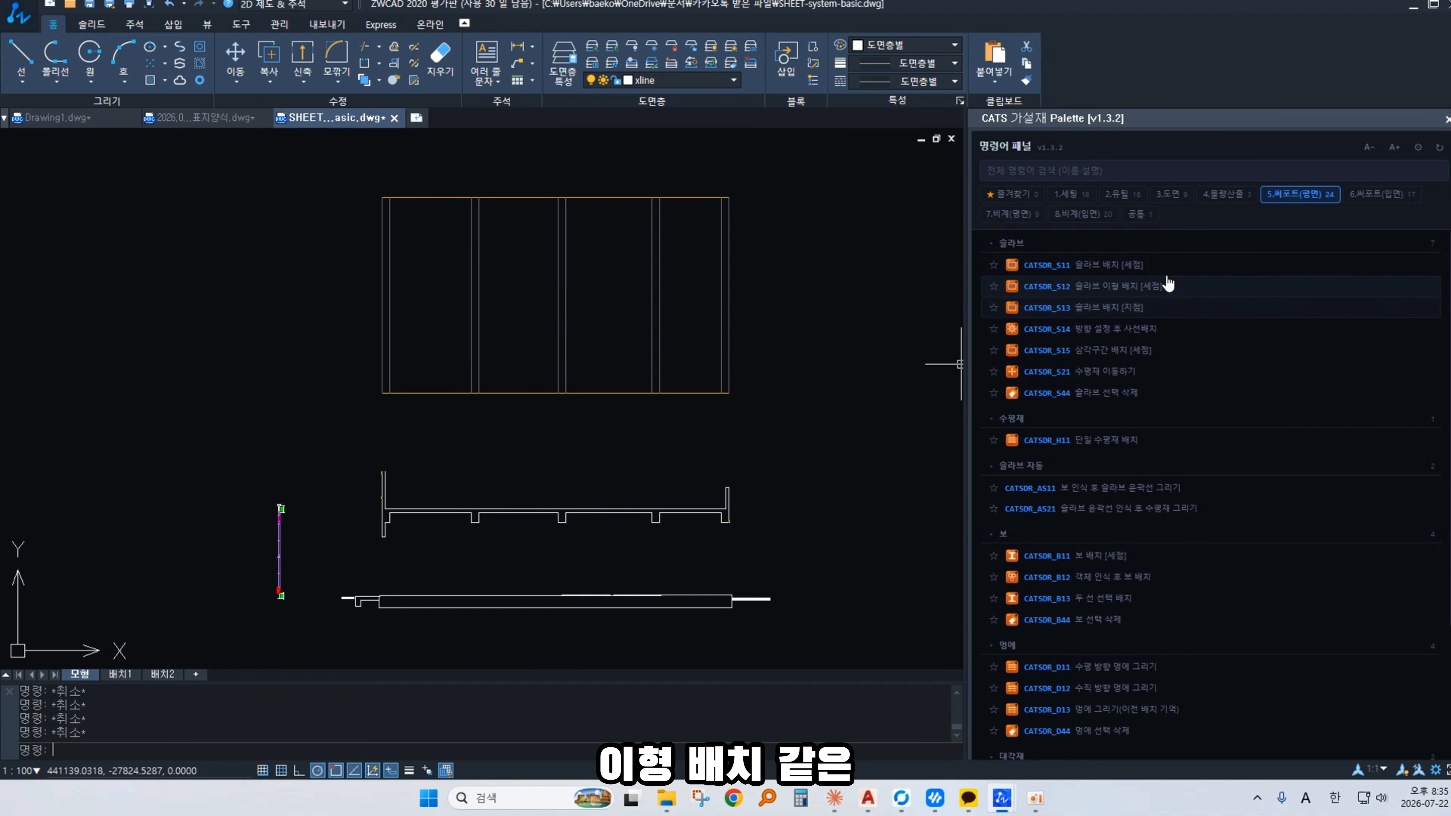
click(1242, 311)
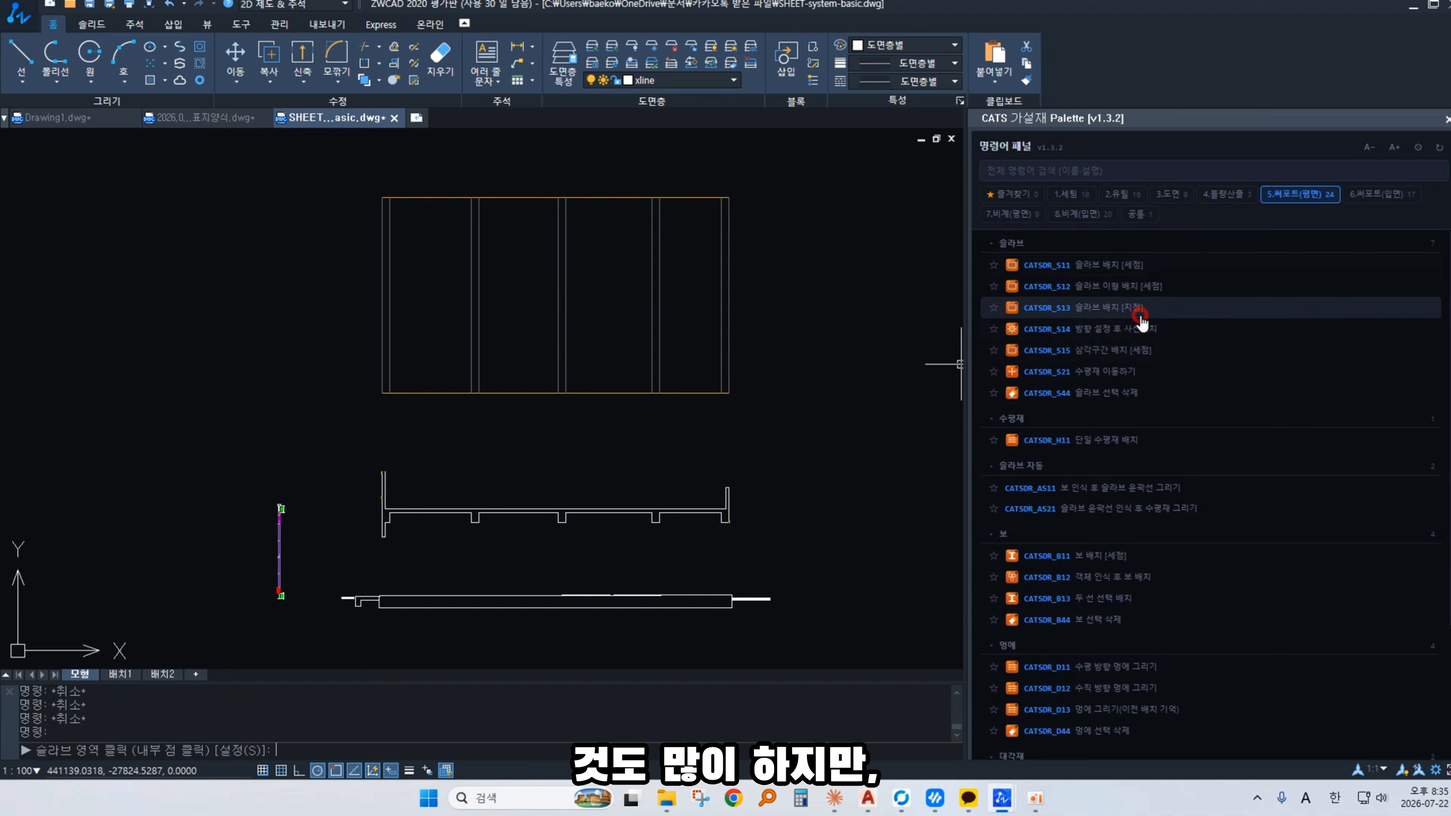
key(Escape)
key(Escape)
text(S13)
key(Return)
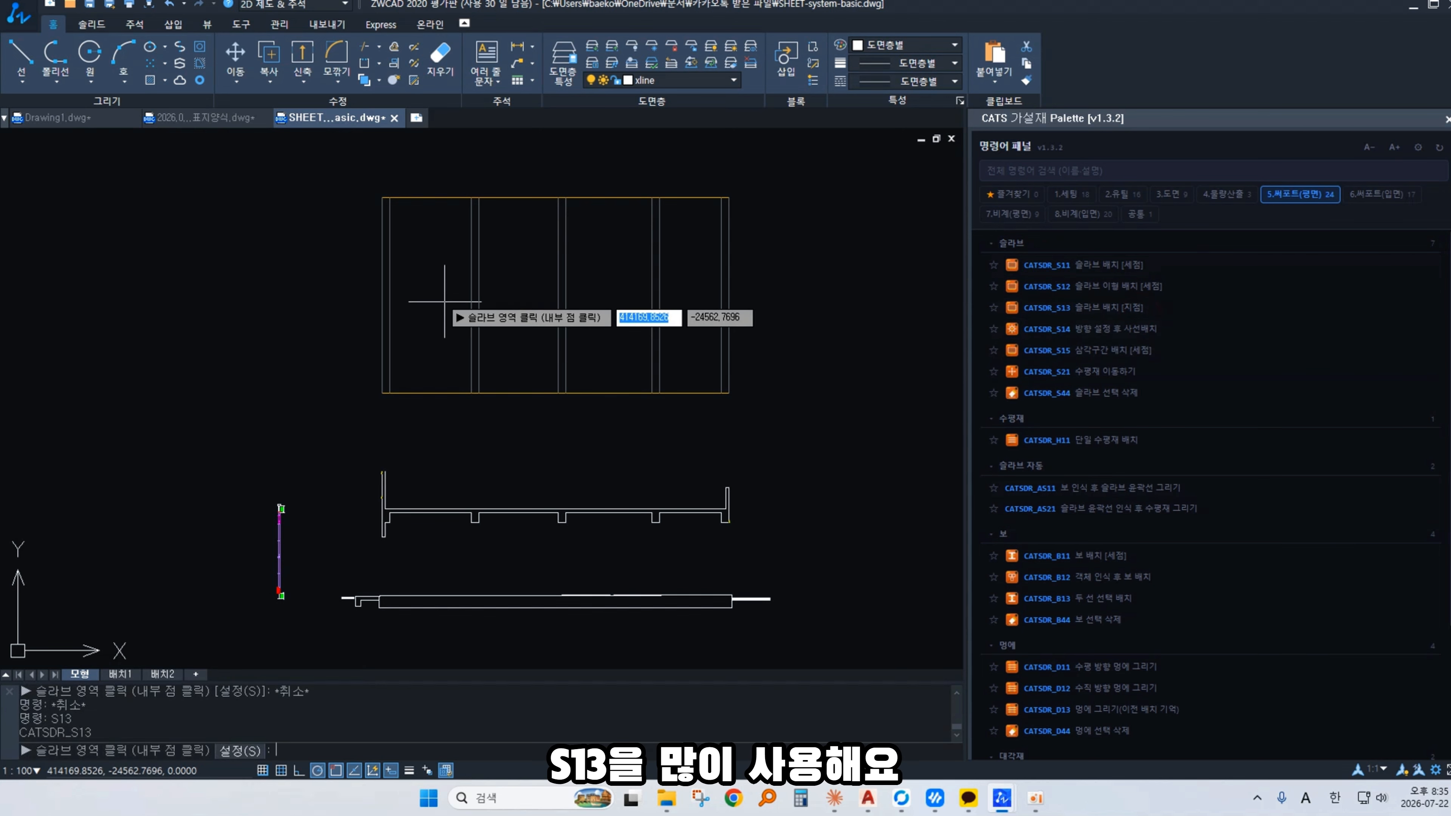
click(445, 298)
key(Escape)
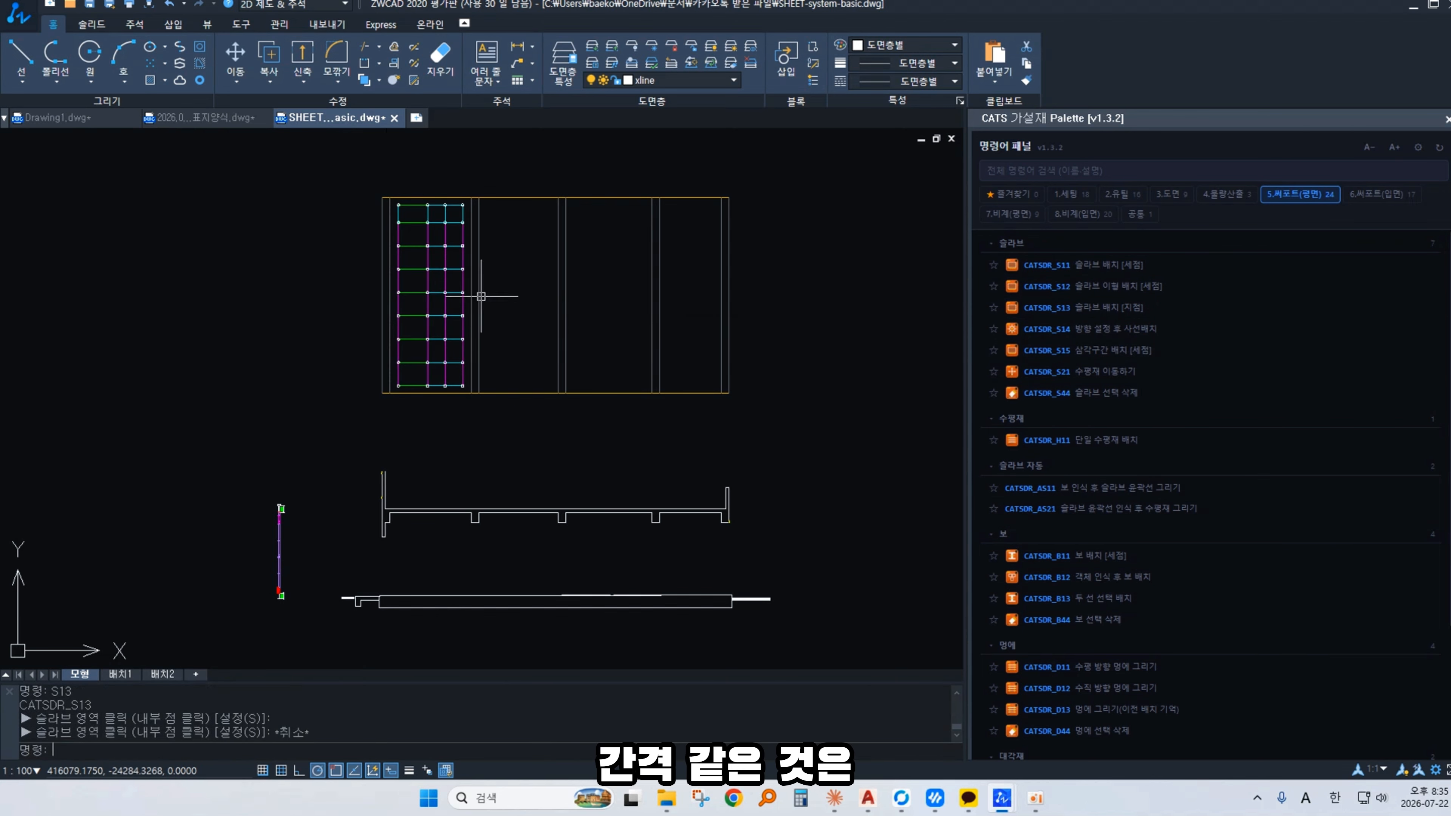
Step: Set the slab's maximum members to H12 in X and H15 in Y, and place slab supports in the remaining three bays
scroll(423, 277, up, 4)
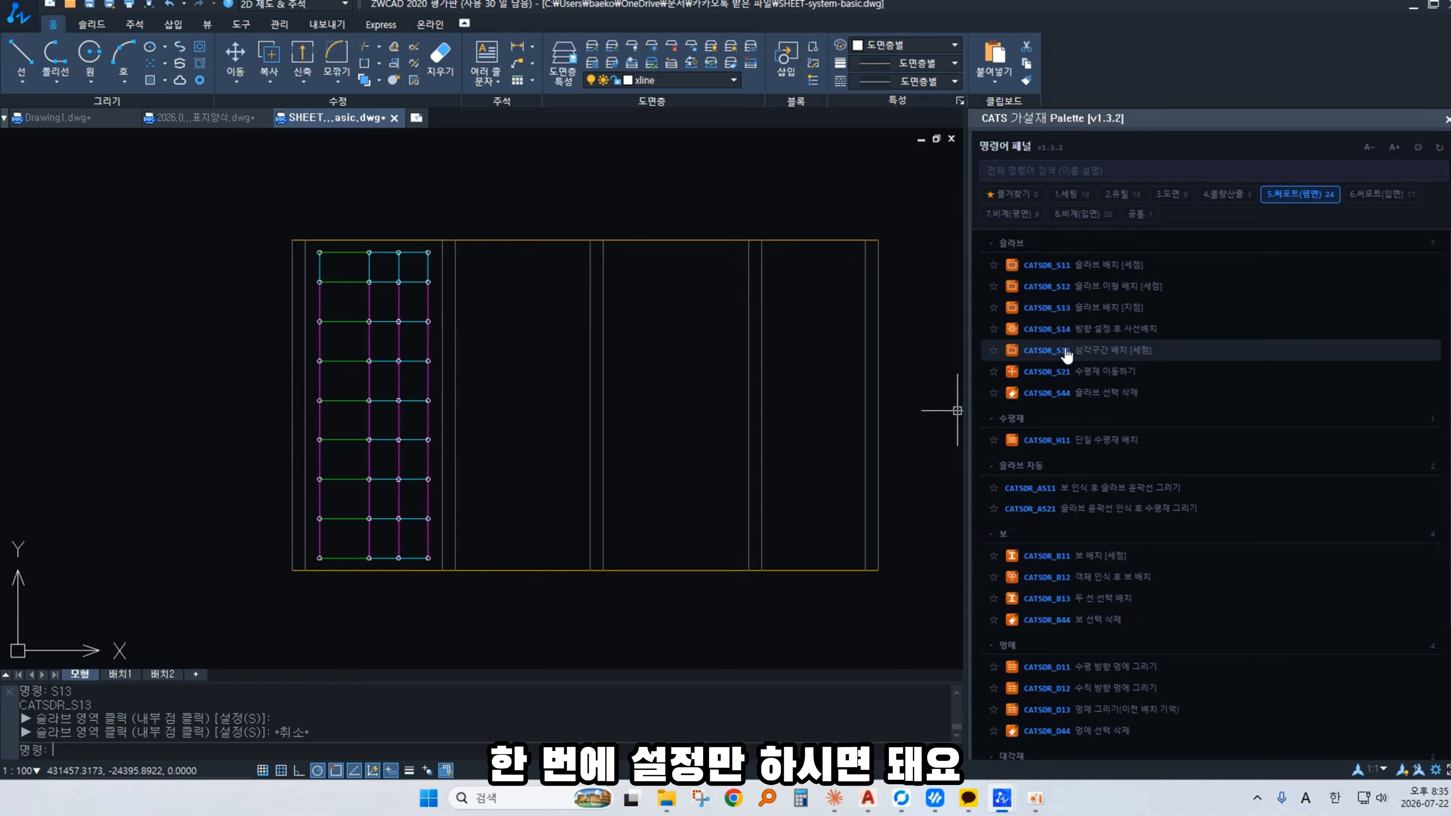
key(Return)
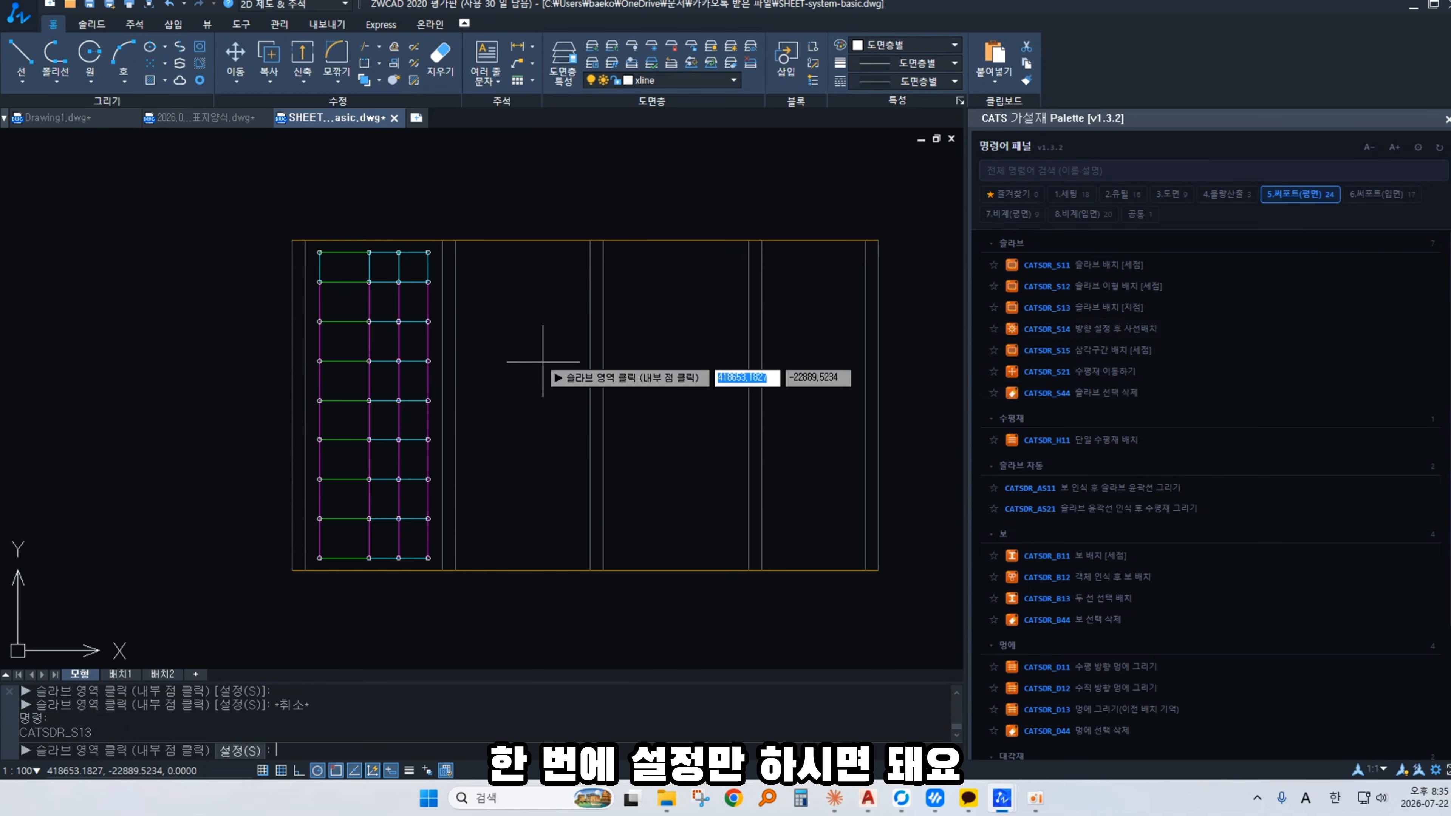
click(250, 752)
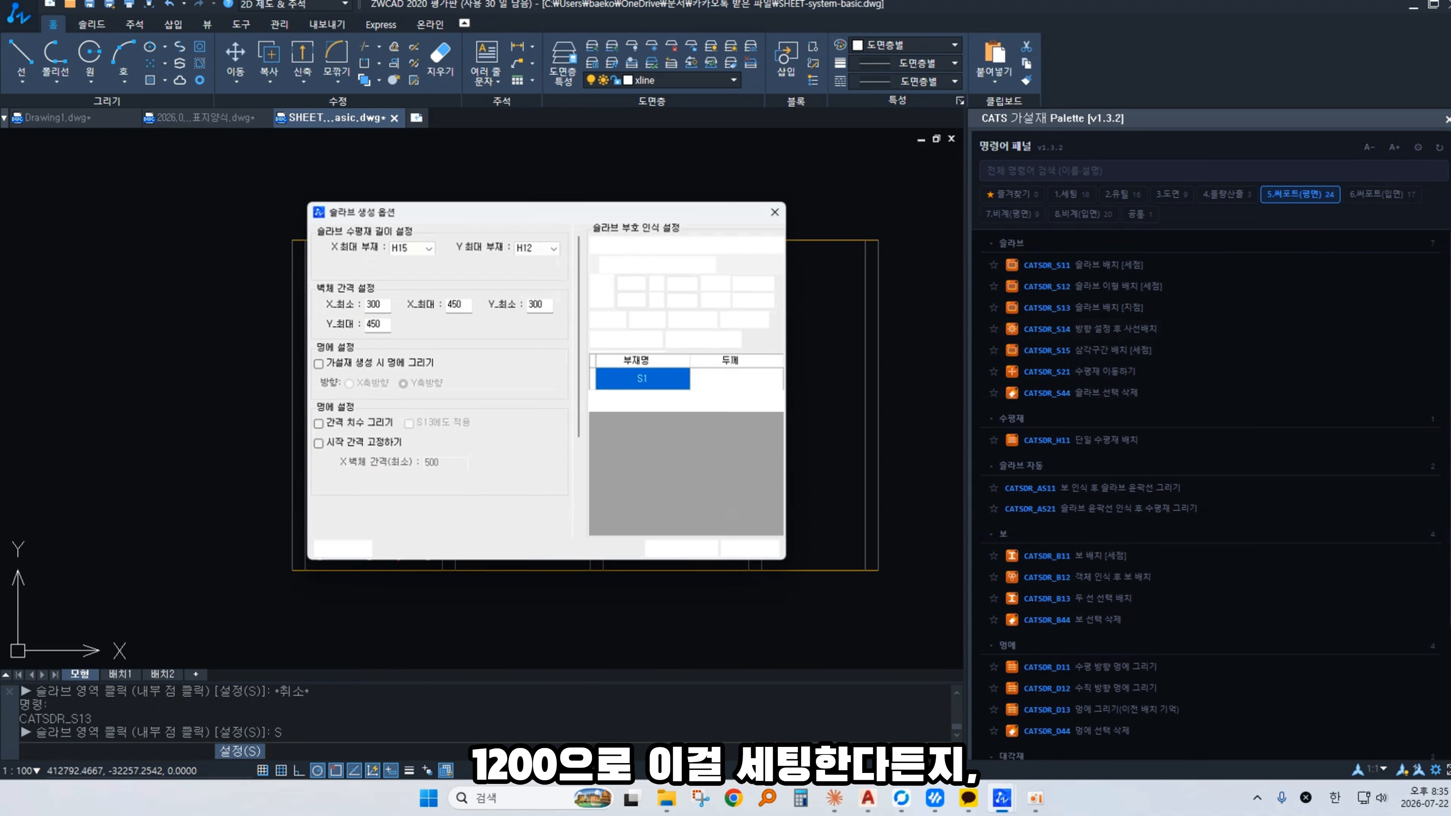
click(421, 243)
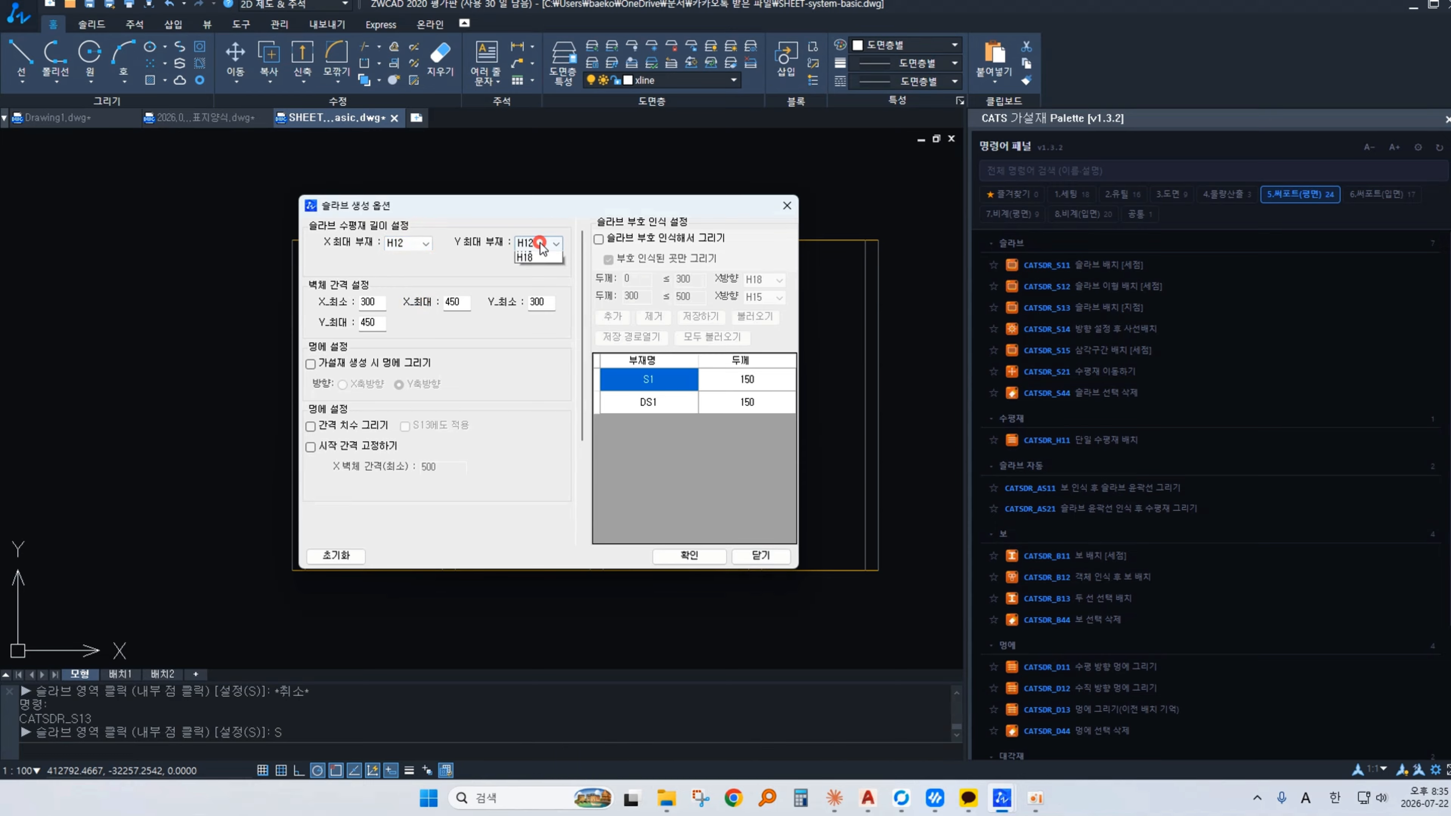
click(537, 301)
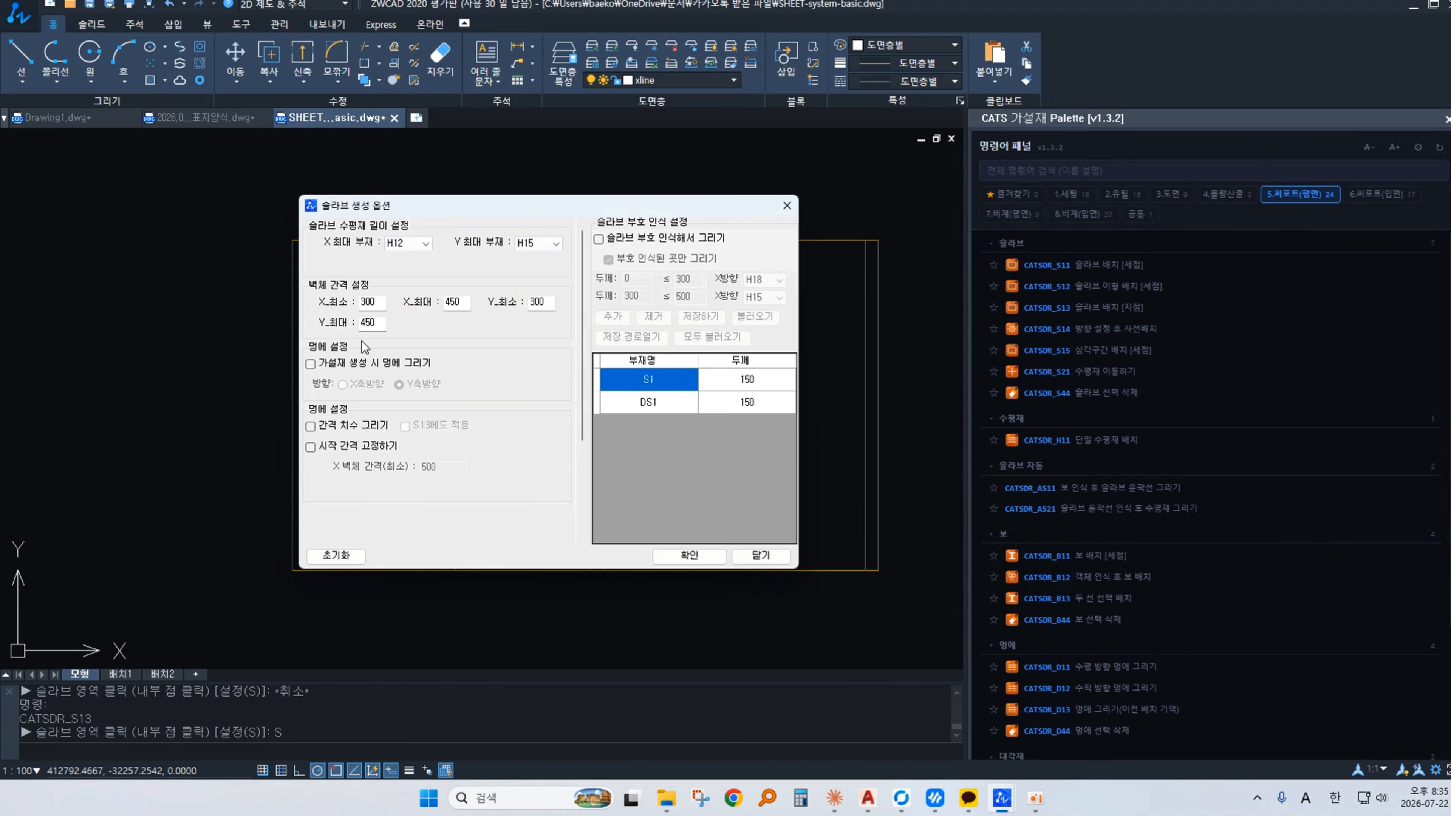
click(701, 559)
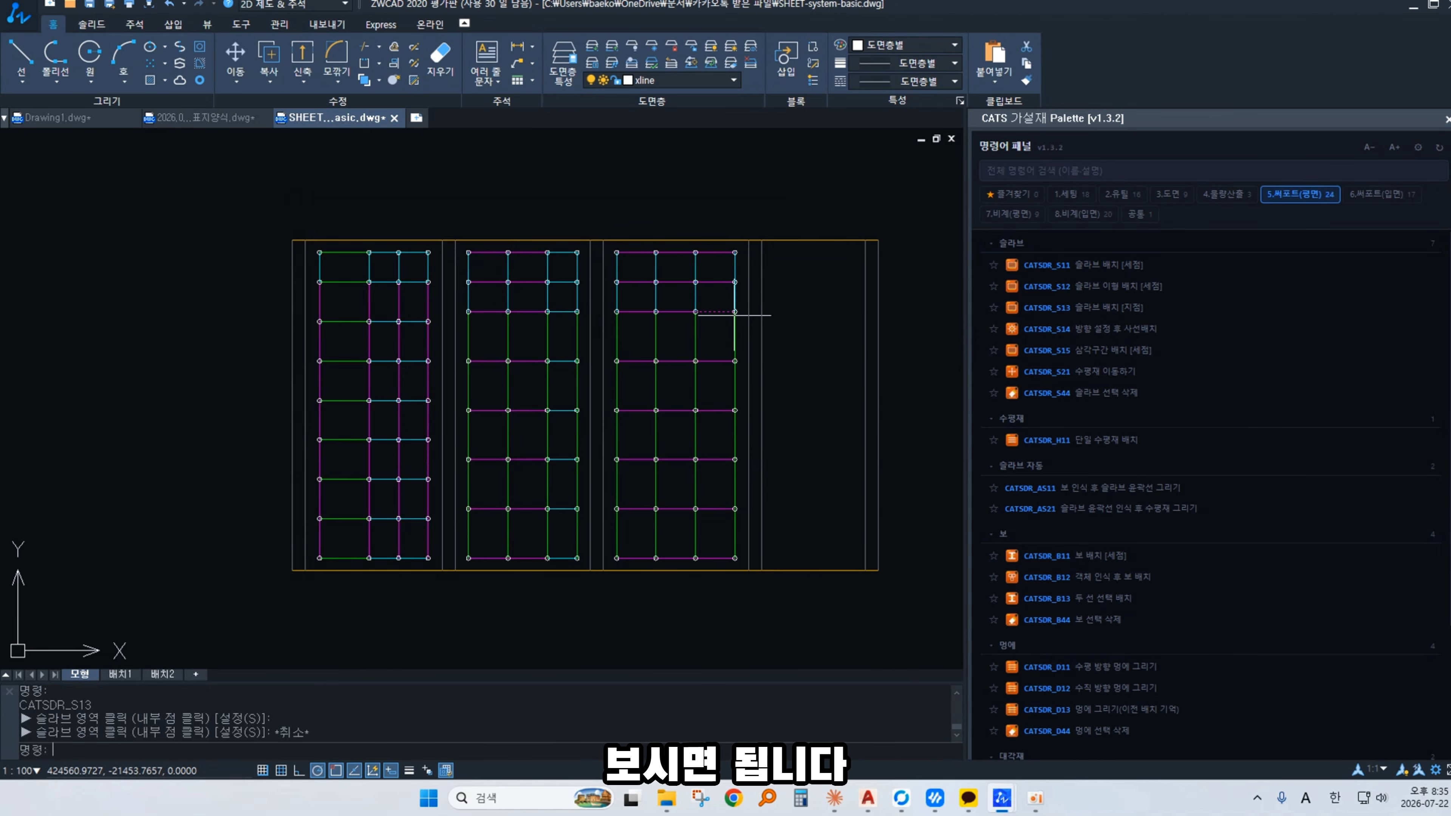
click(814, 331)
key(Escape)
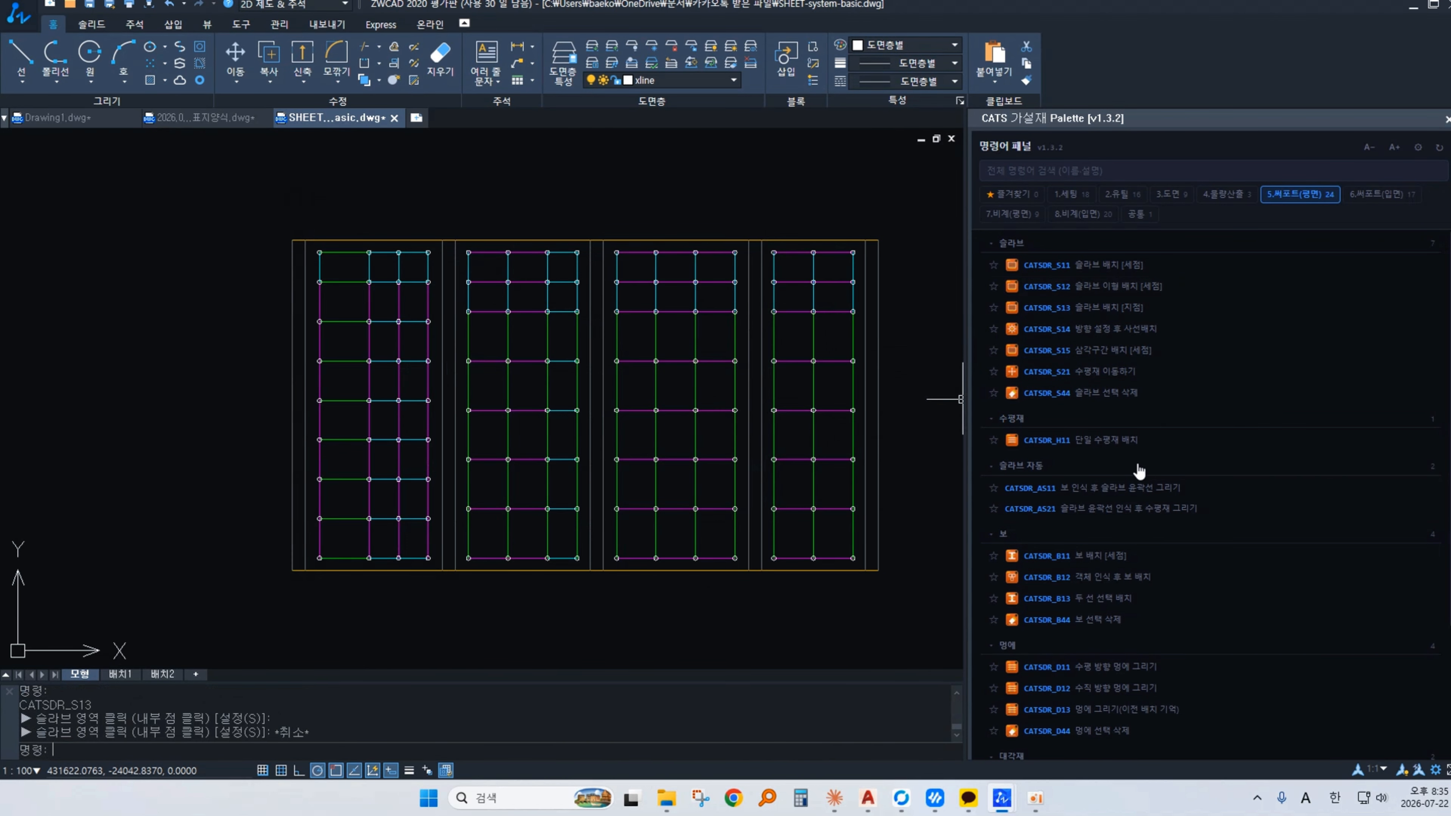
Step: In the B12 beam options, turn off deck reinforcement (데크 양발 보강) and set the long-axis maximum member to H12
scroll(1211, 577, down, 2)
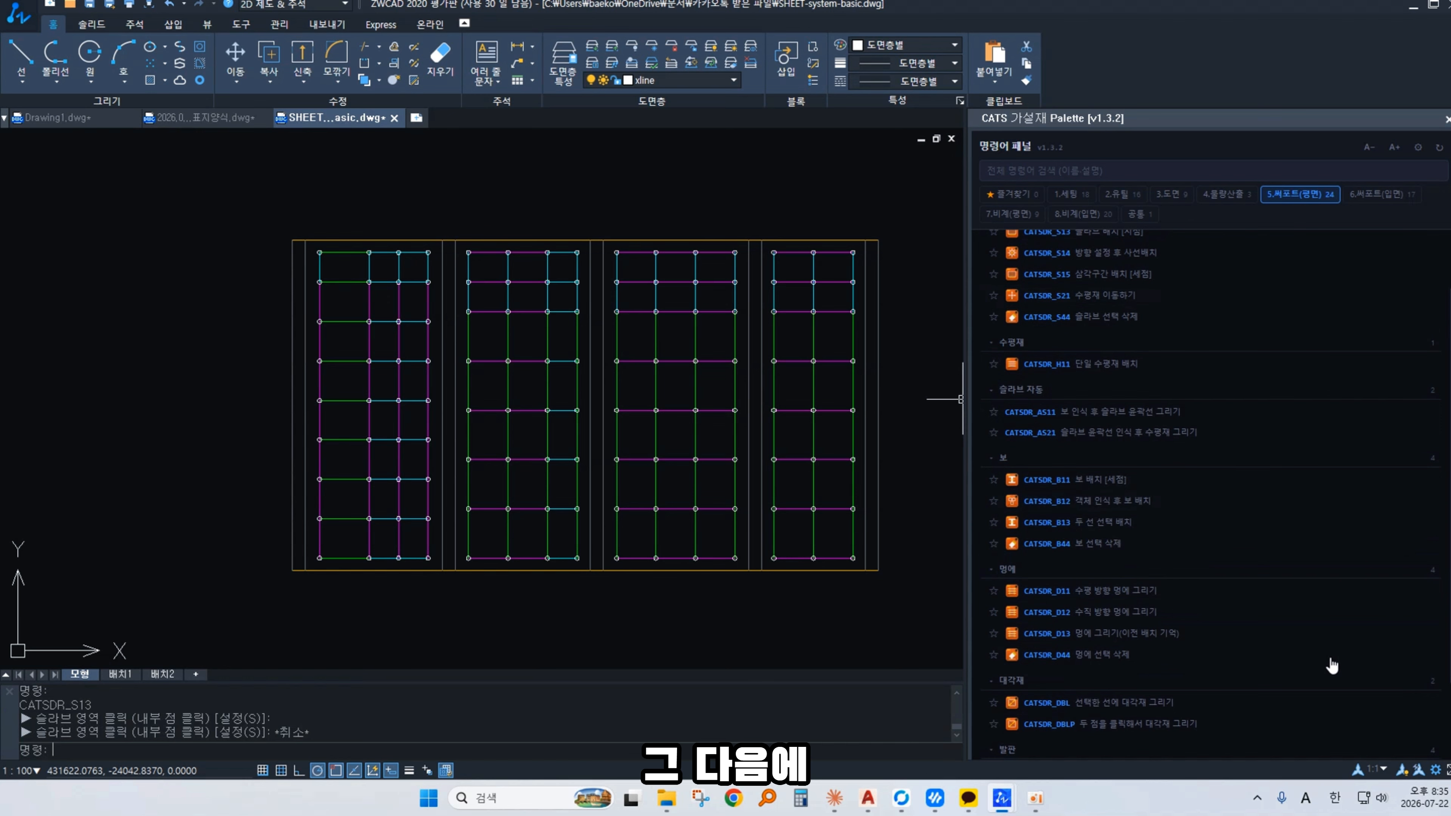
click(1121, 501)
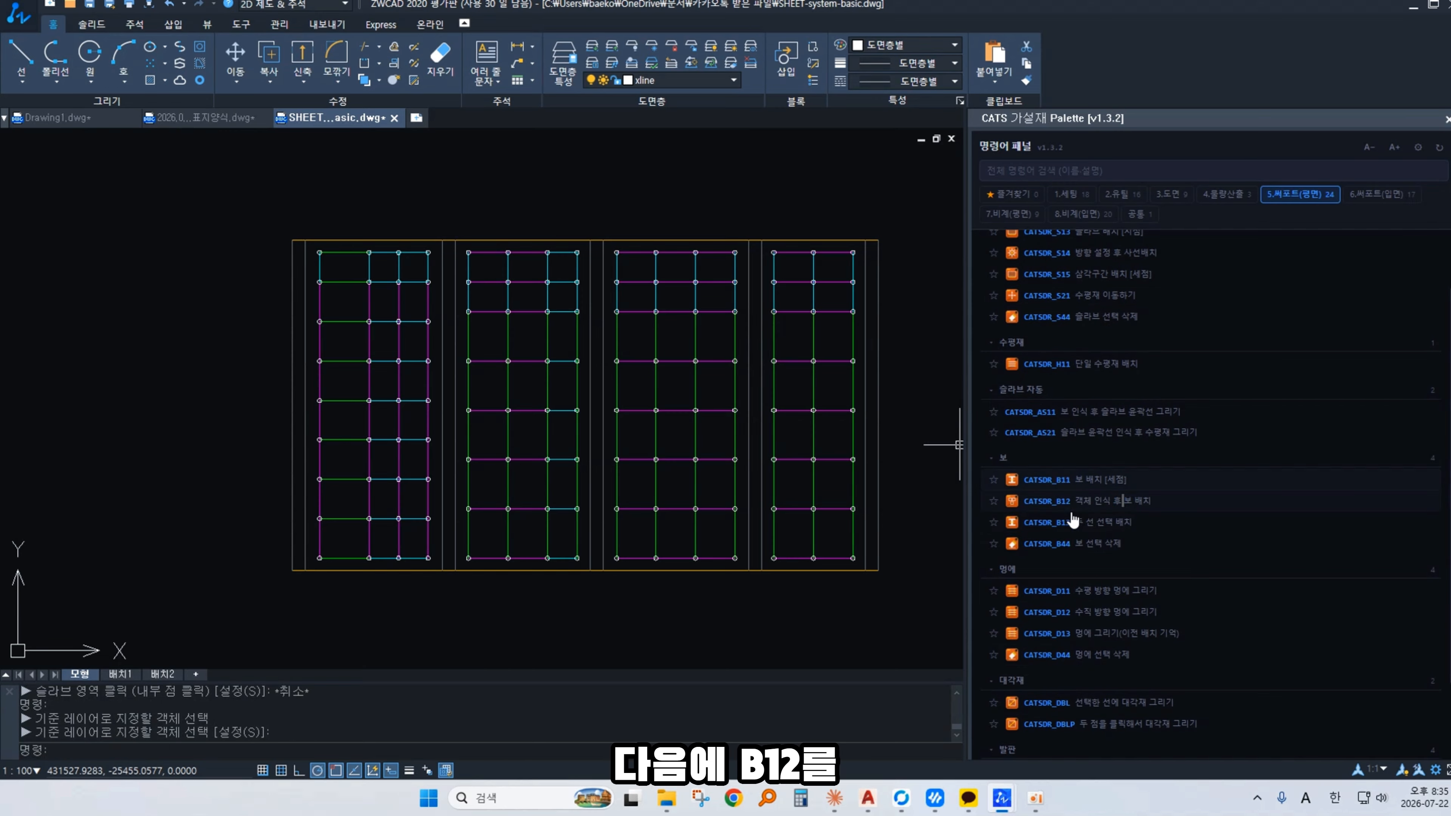
key(Escape)
text(B12)
key(Return)
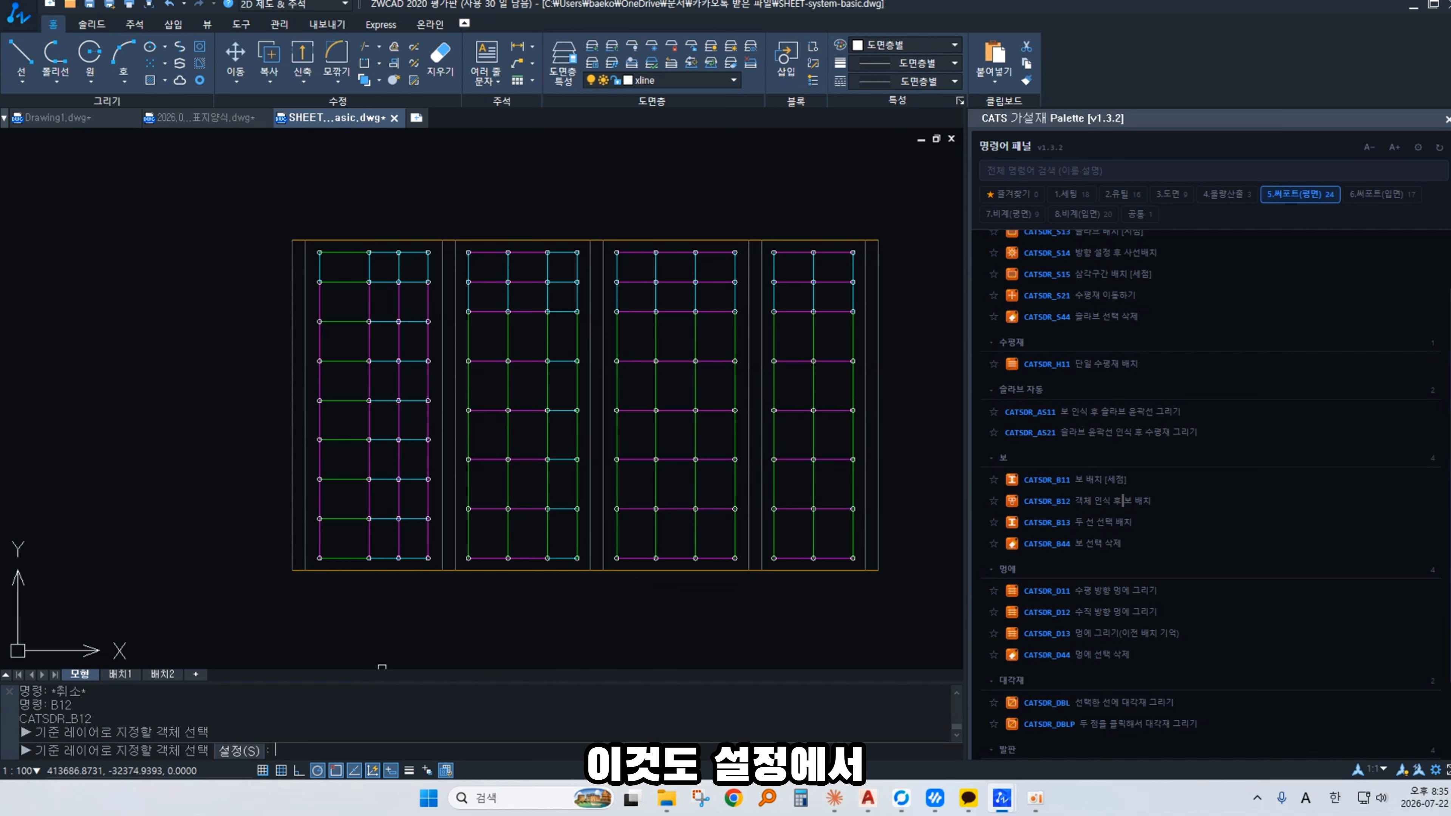
text(S)
key(Return)
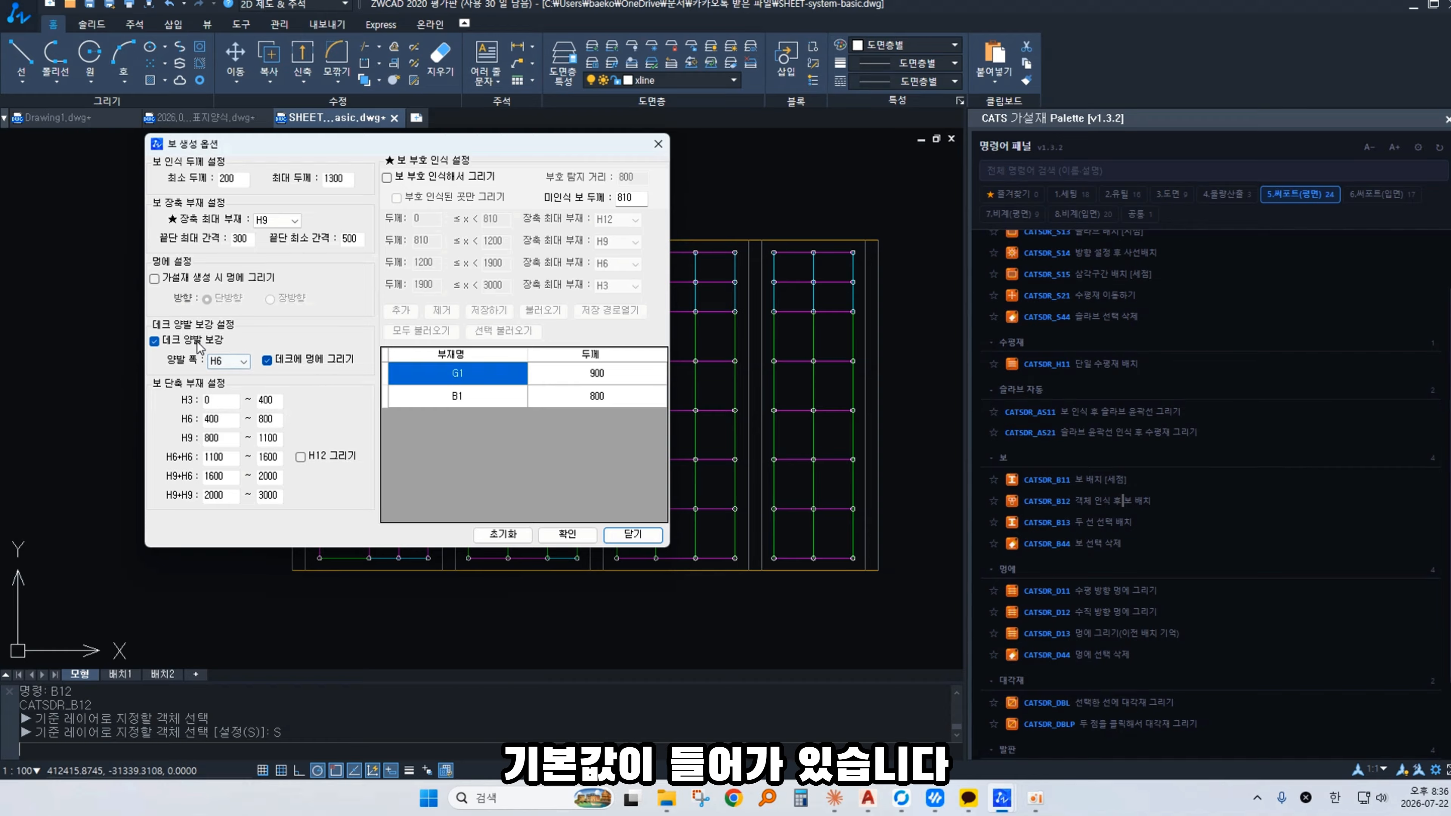
click(167, 341)
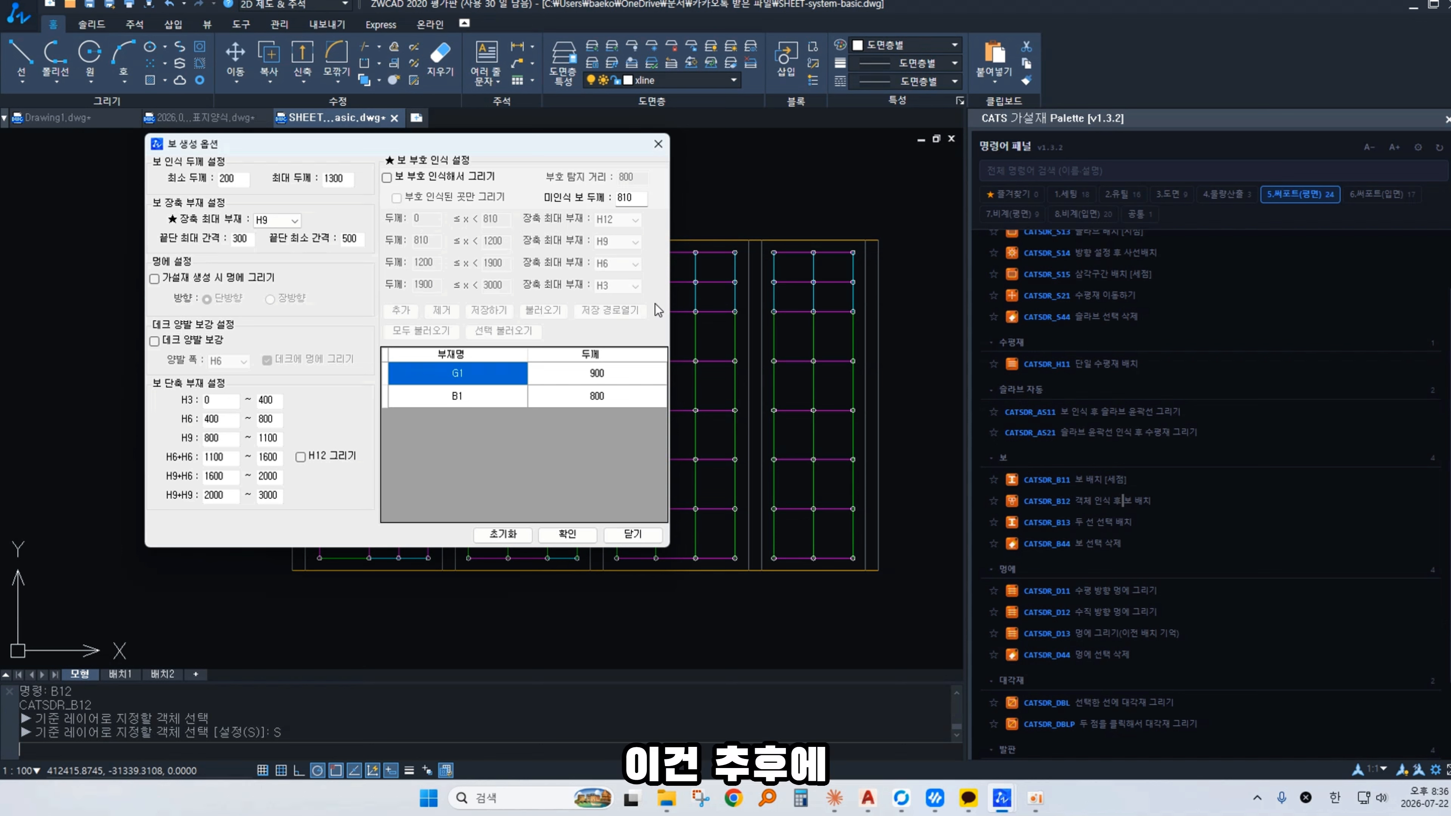
click(277, 220)
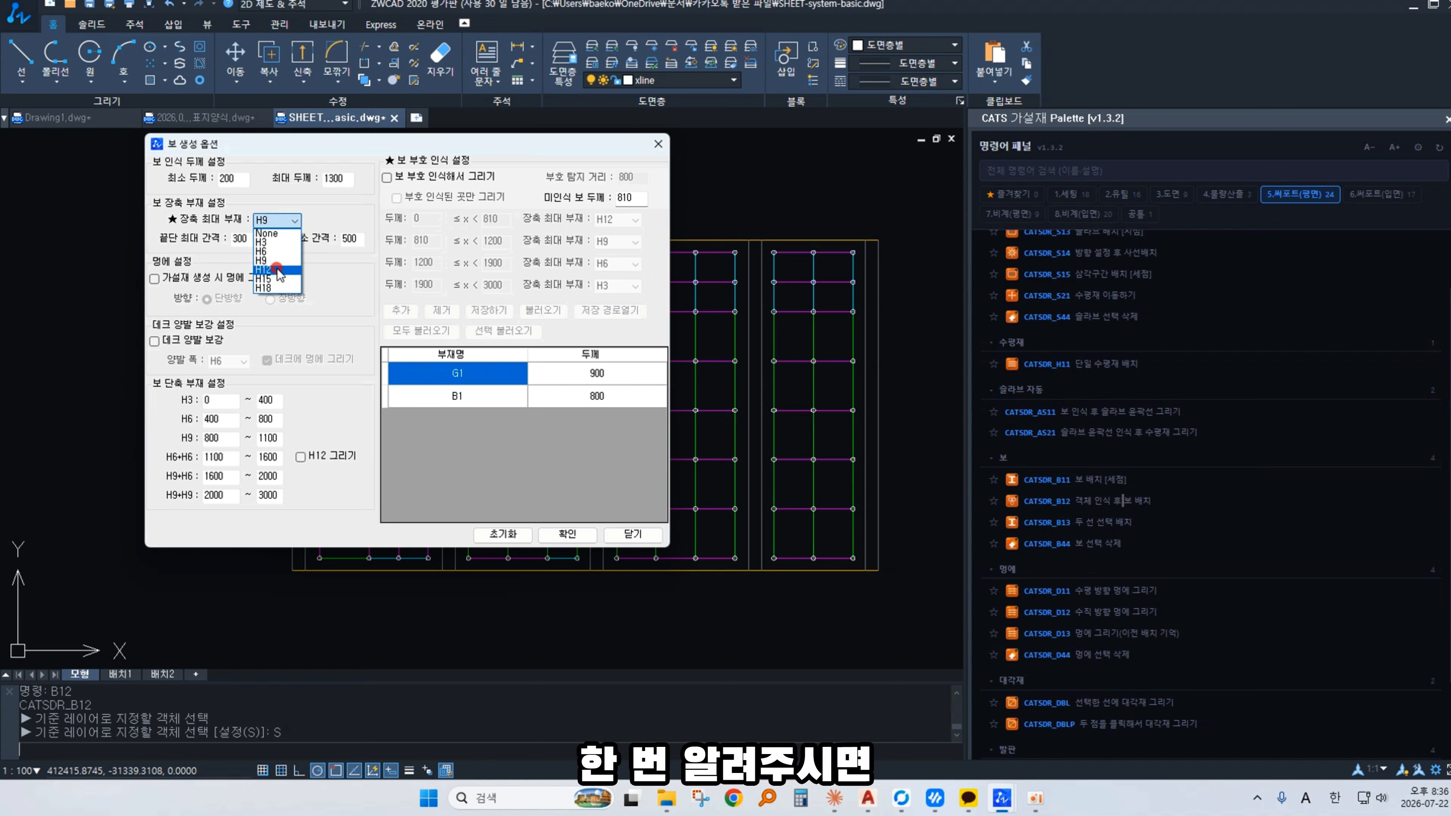
click(278, 273)
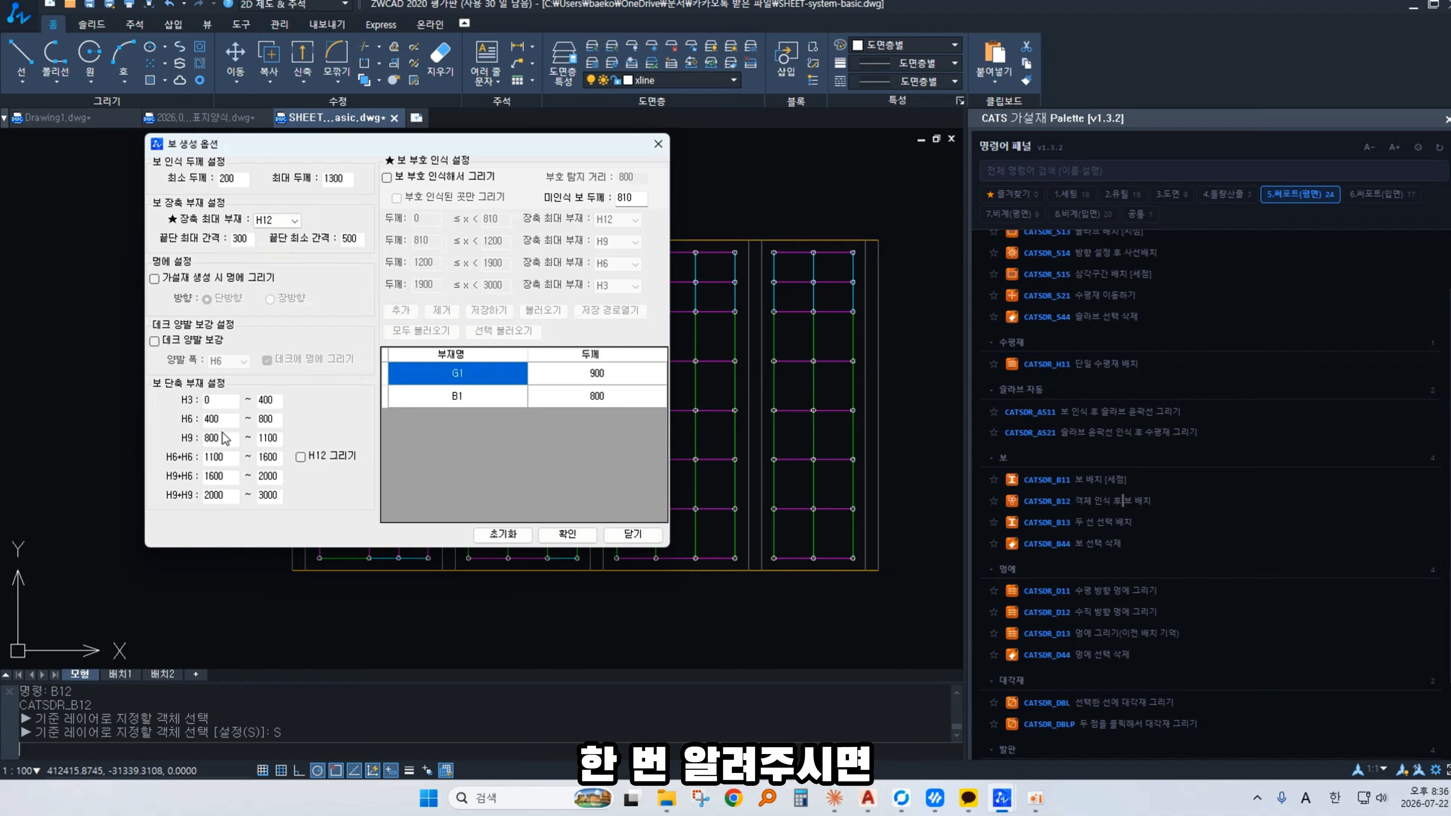
click(567, 533)
key(Escape)
Step: Place supports along all beams of the plan at once with B12, using a beam line as the reference layer
text(B)
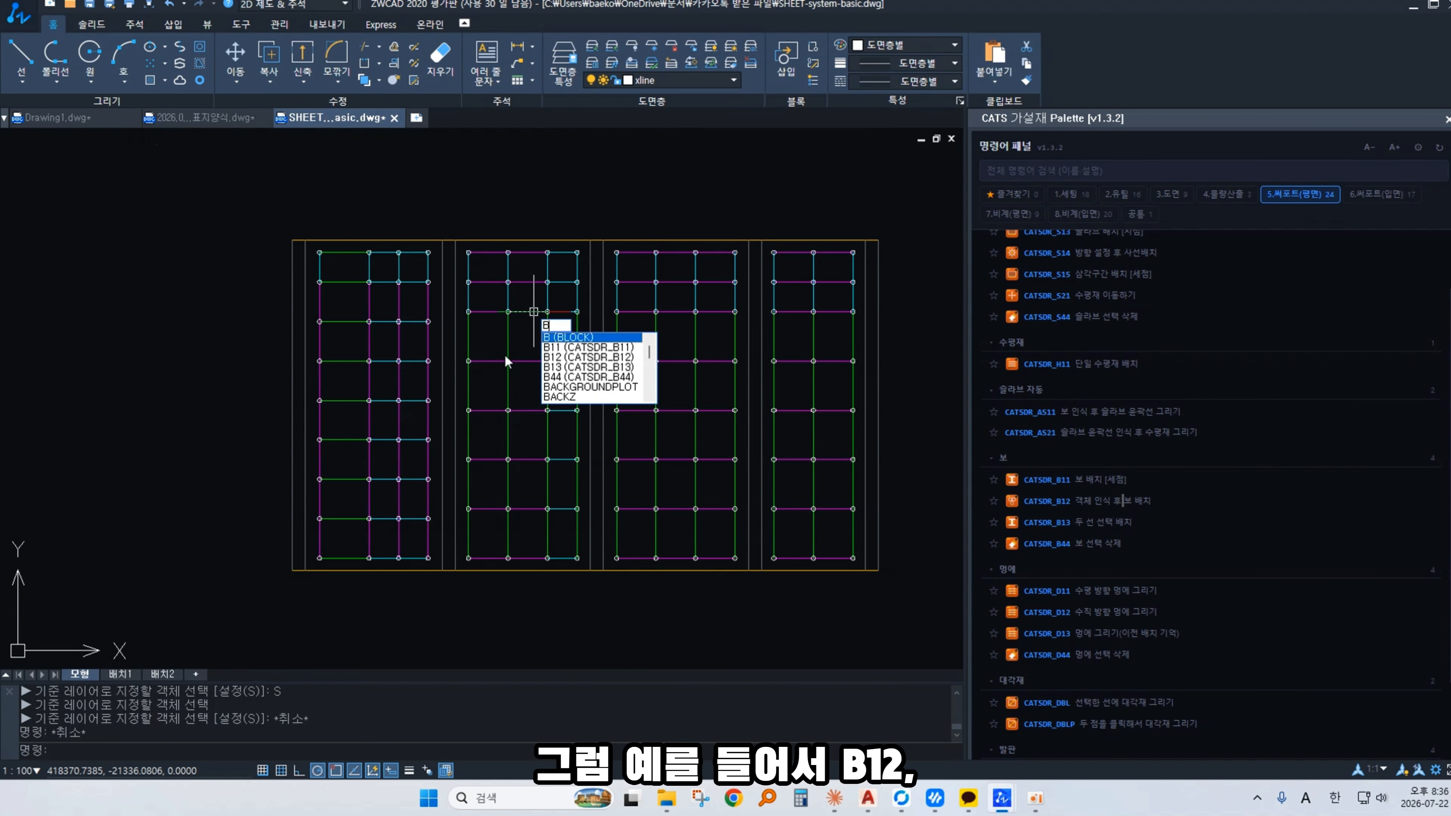
text(1)
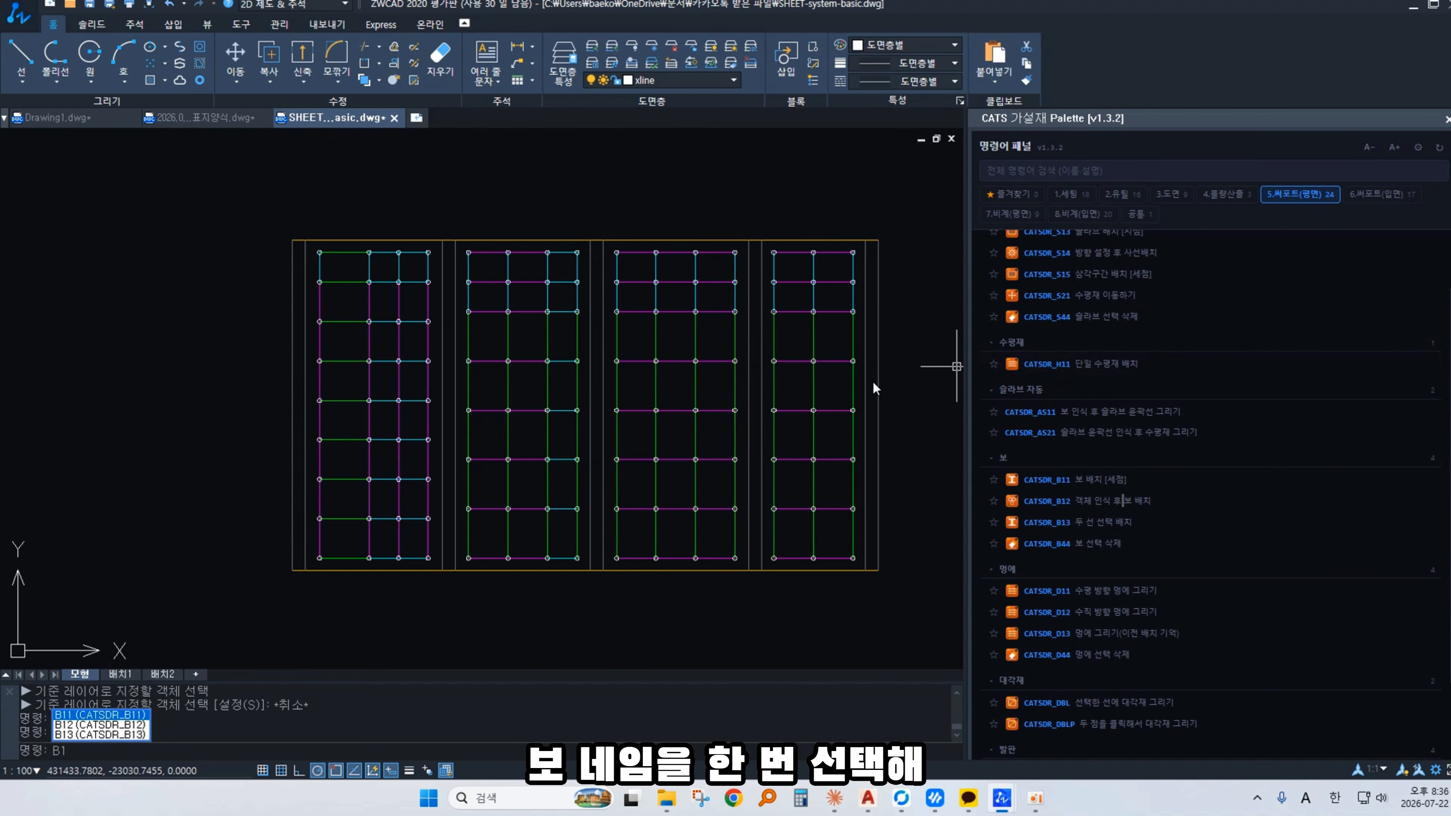
key(Down)
key(Return)
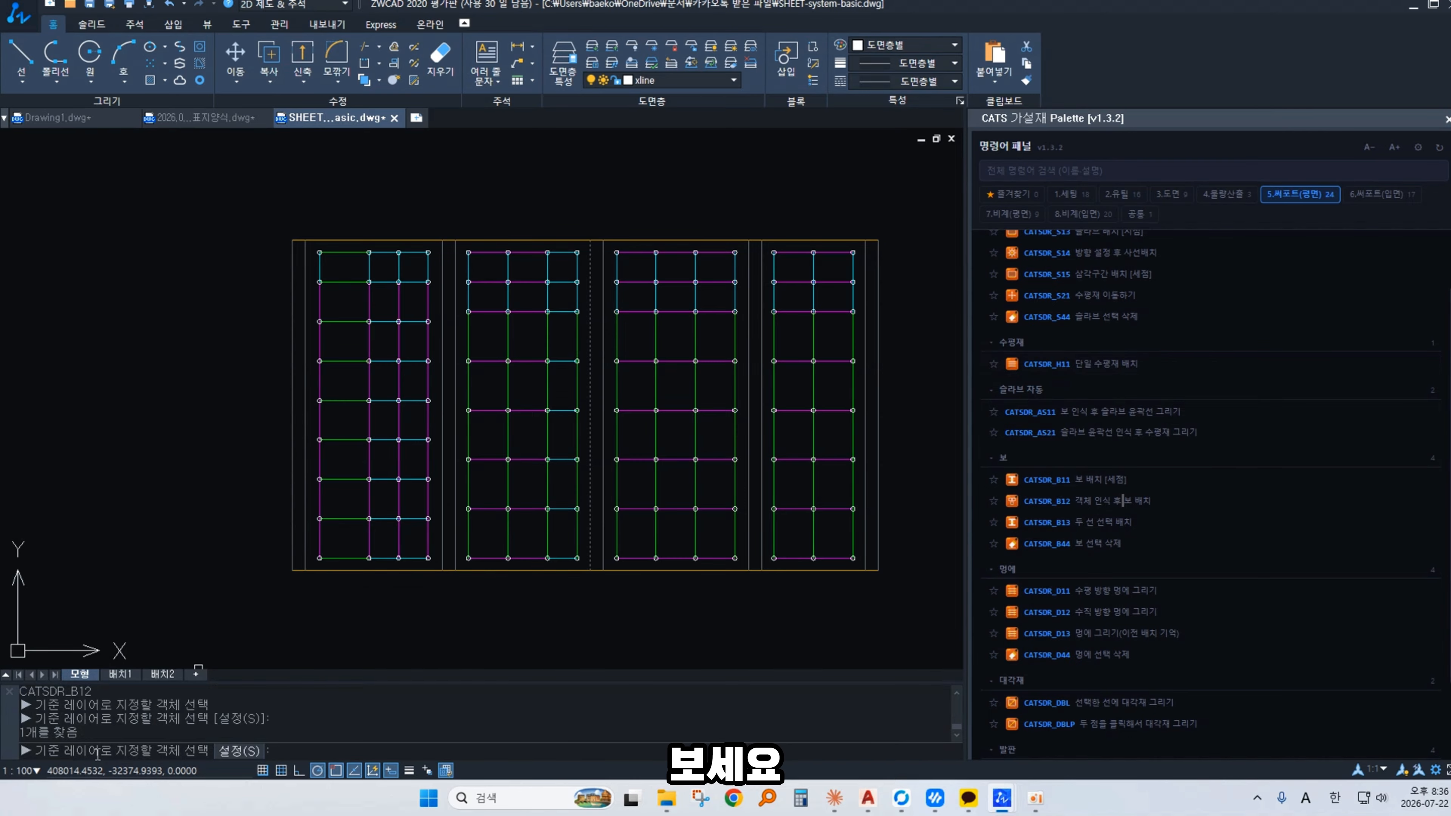
click(564, 392)
drag(165, 197, 928, 618)
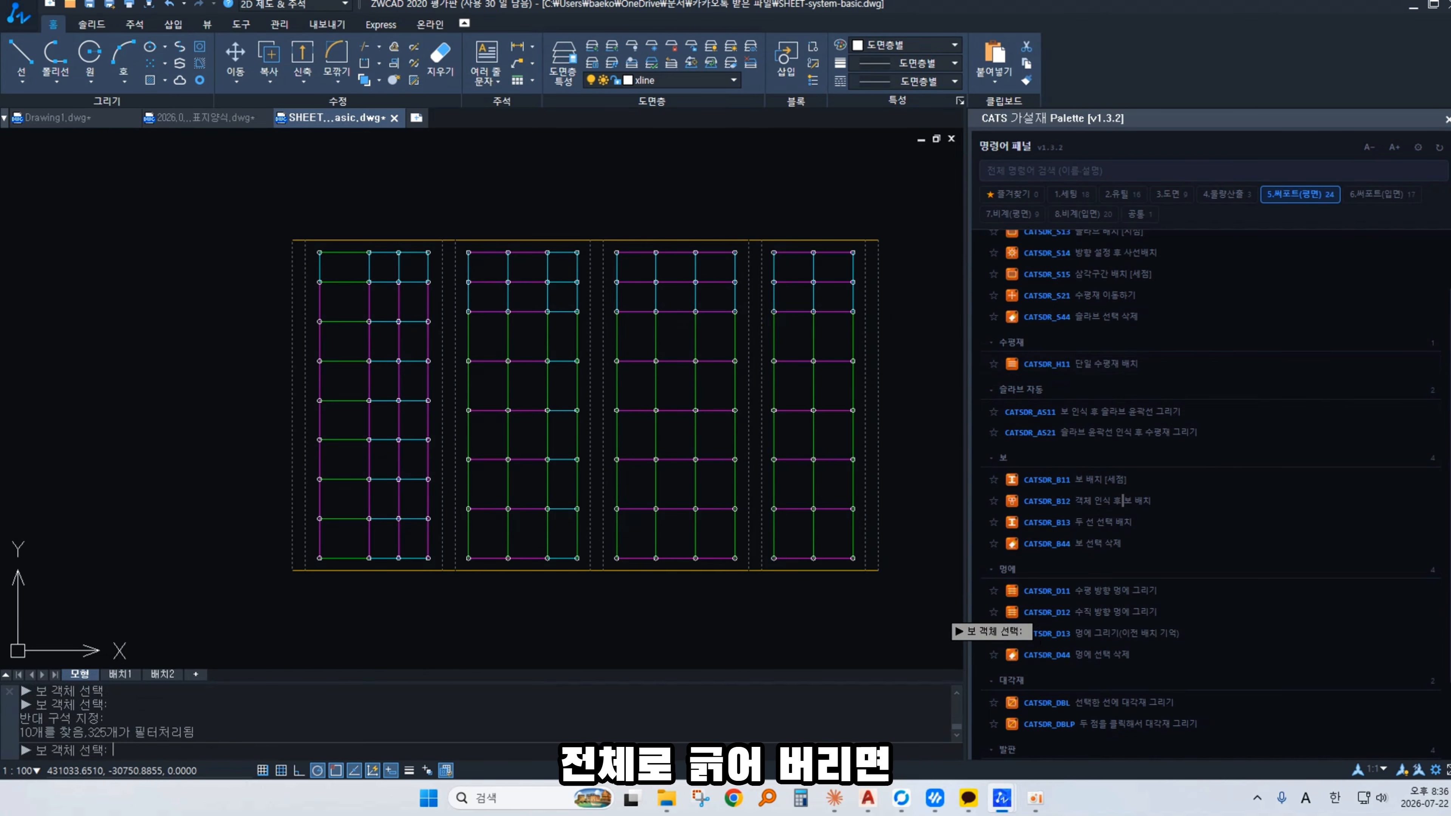
key(Return)
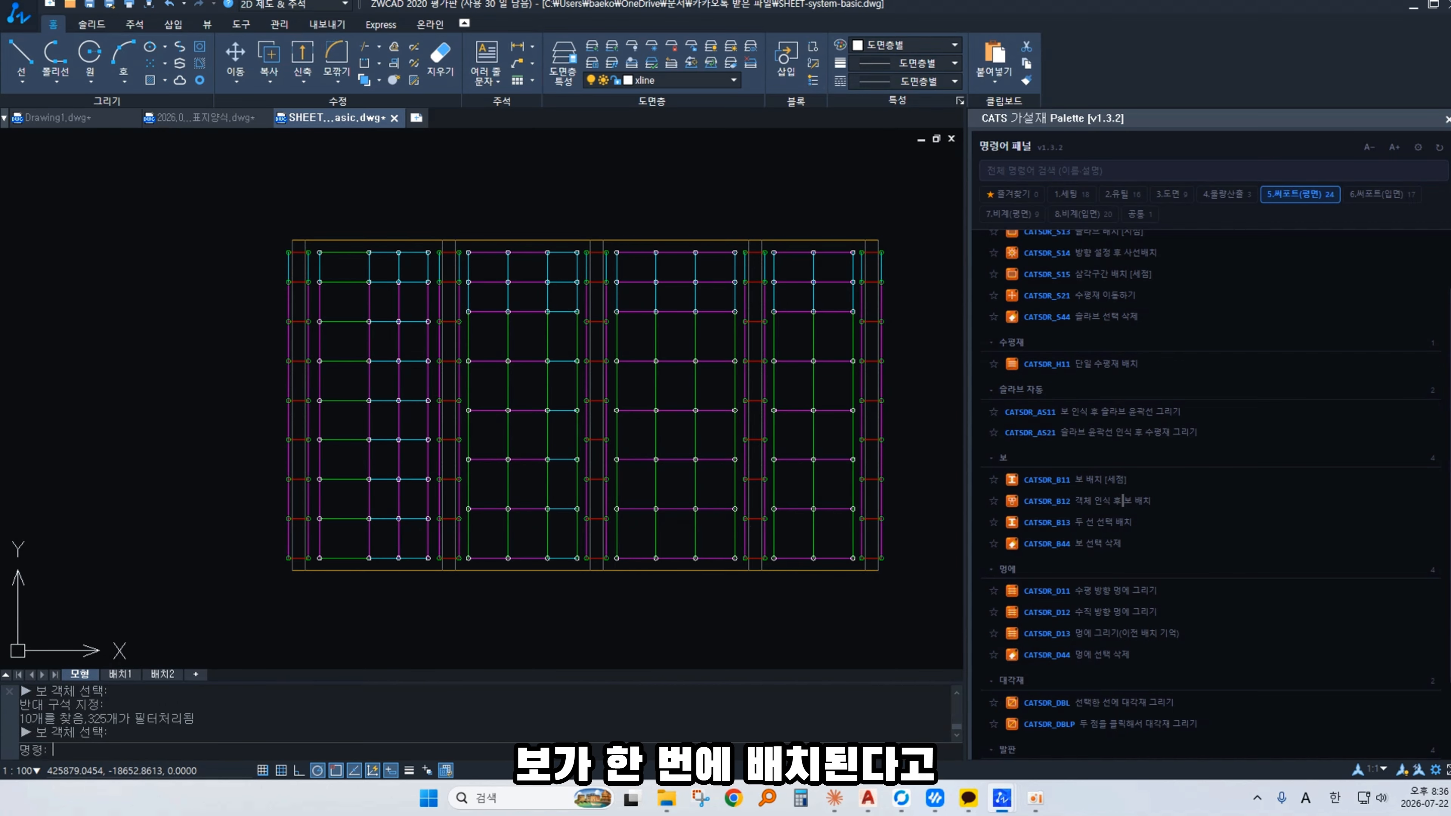
key(Escape)
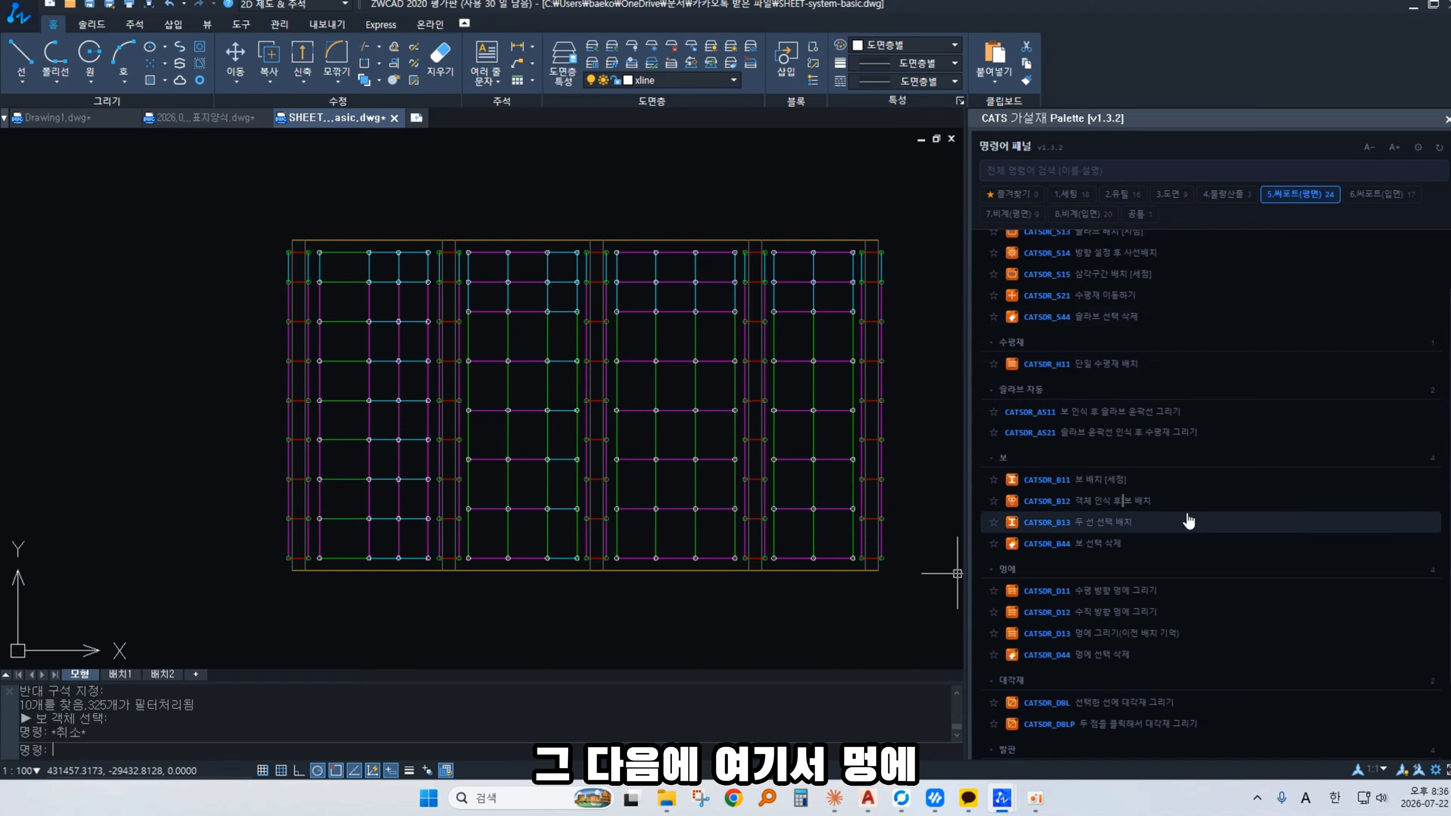
Step: Draw horizontal-direction yokes (멍에) on the horizontal members across the whole plan with D11
scroll(1128, 646, down, 2)
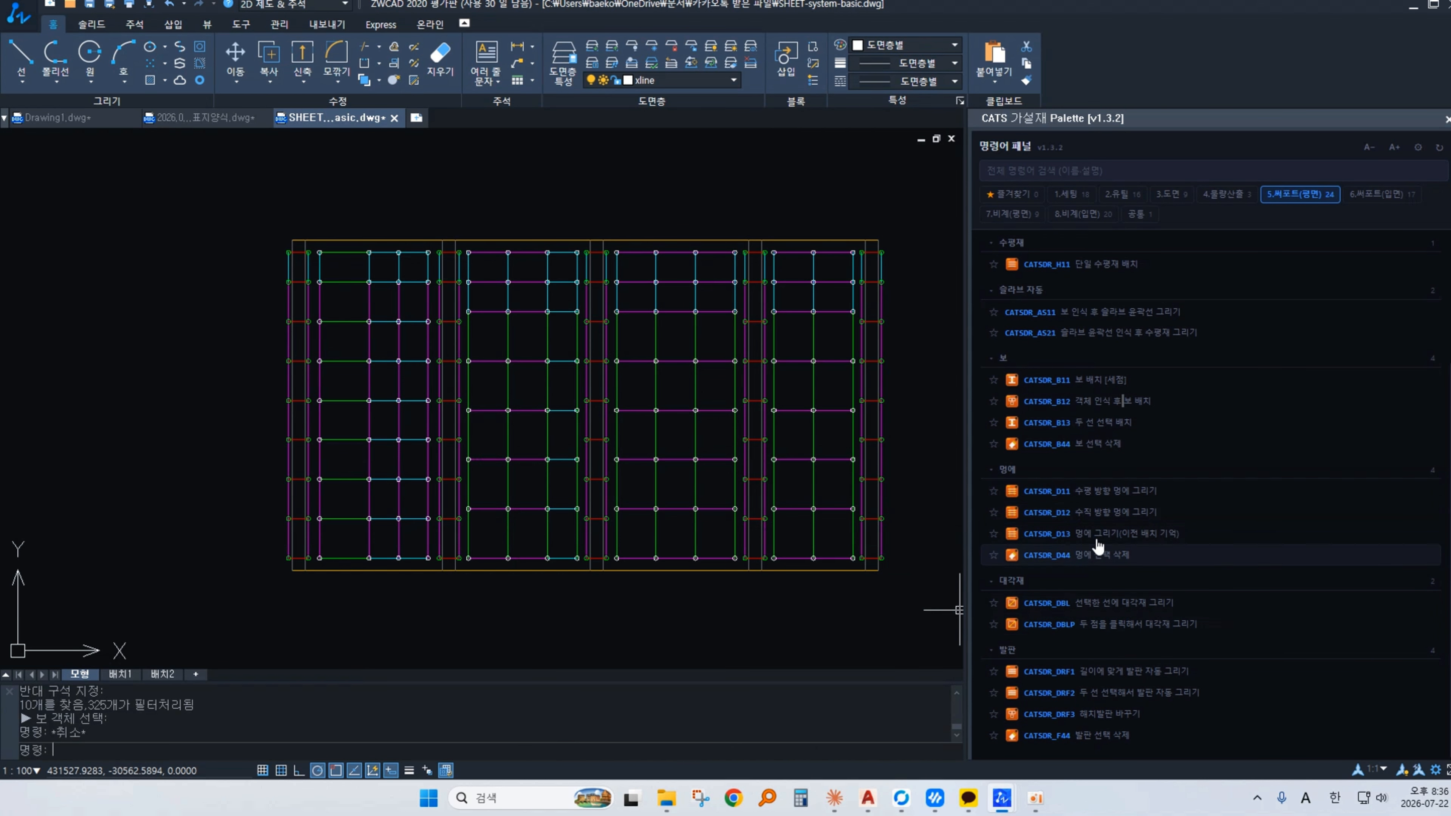
text(d11)
key(space)
click(201, 224)
click(897, 616)
key(space)
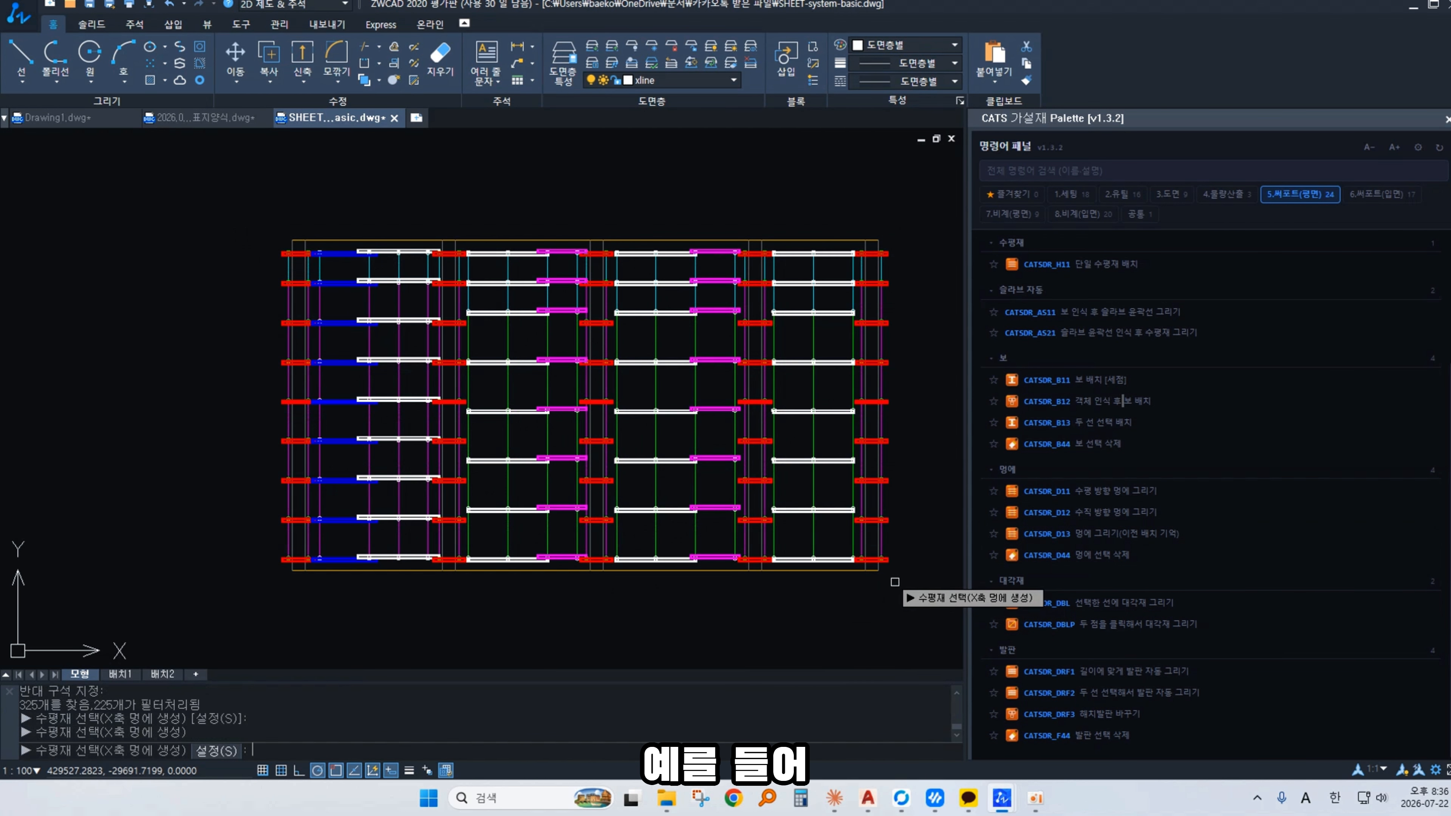
key(Escape)
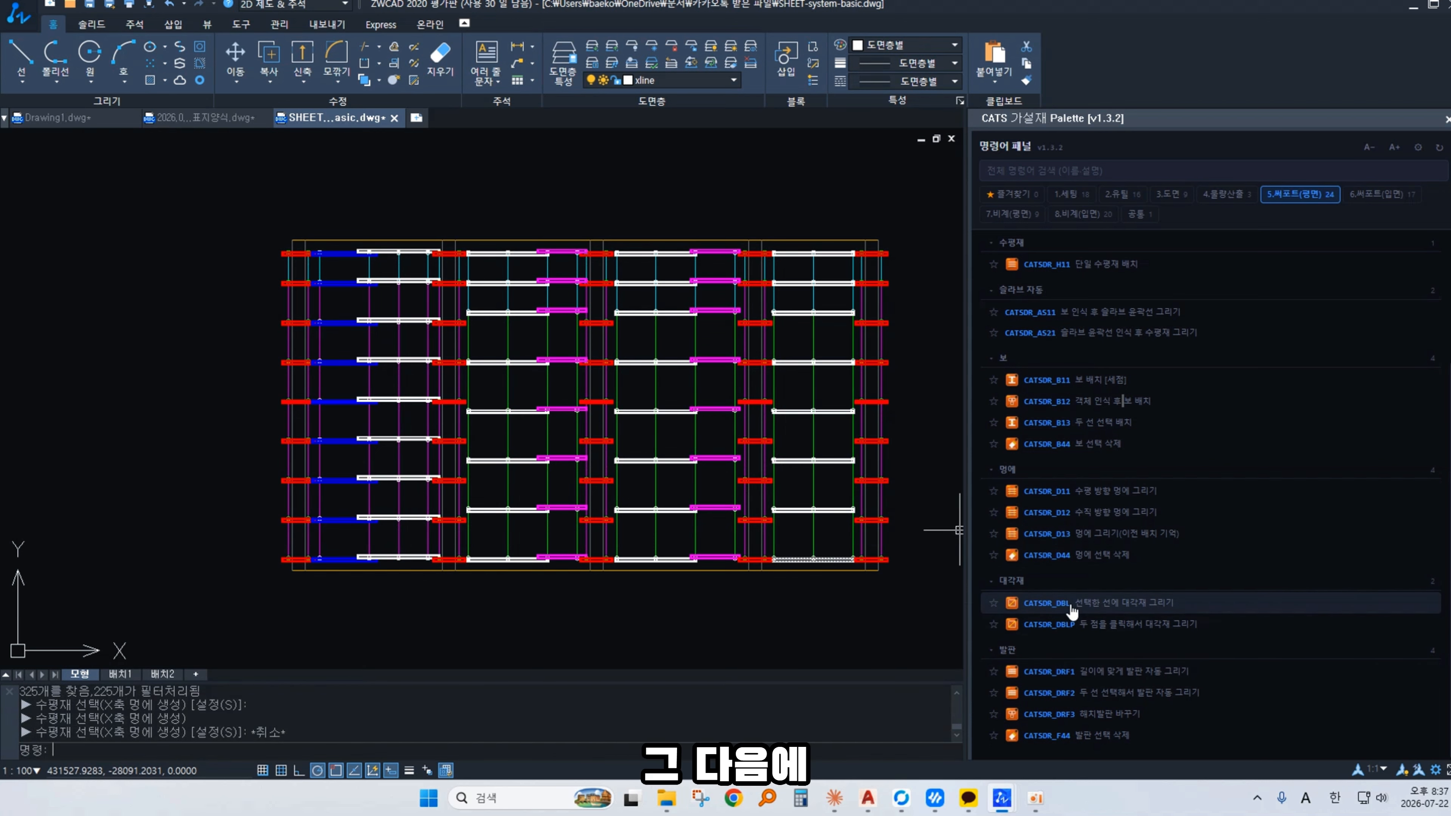
Step: Draw diagonal braces (대각재) with DBL on the members around the upper end of the beam between the first two bays
double_click(1057, 609)
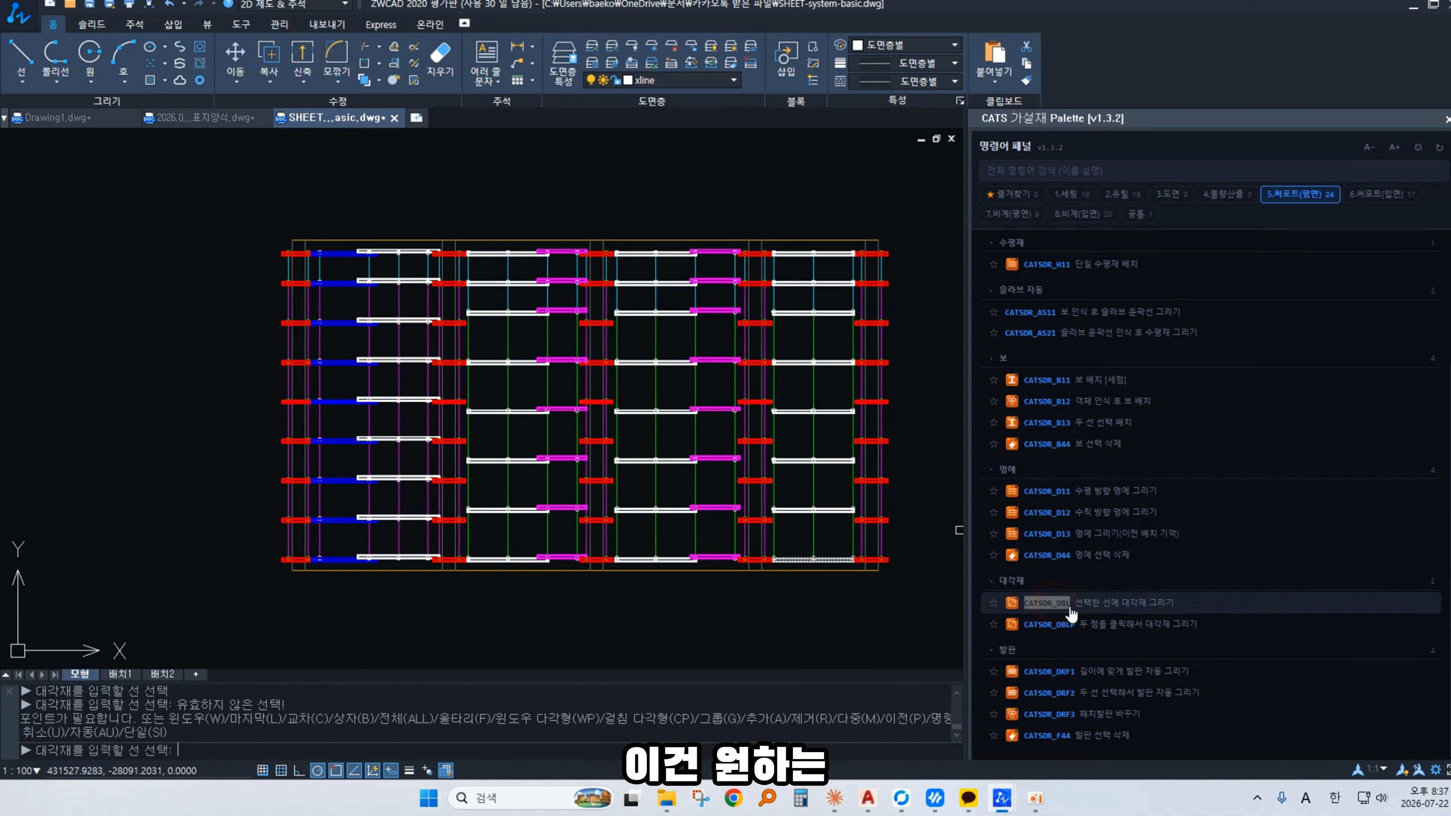
scroll(467, 263, up, 2)
click(519, 279)
click(466, 213)
scroll(445, 242, up, 2)
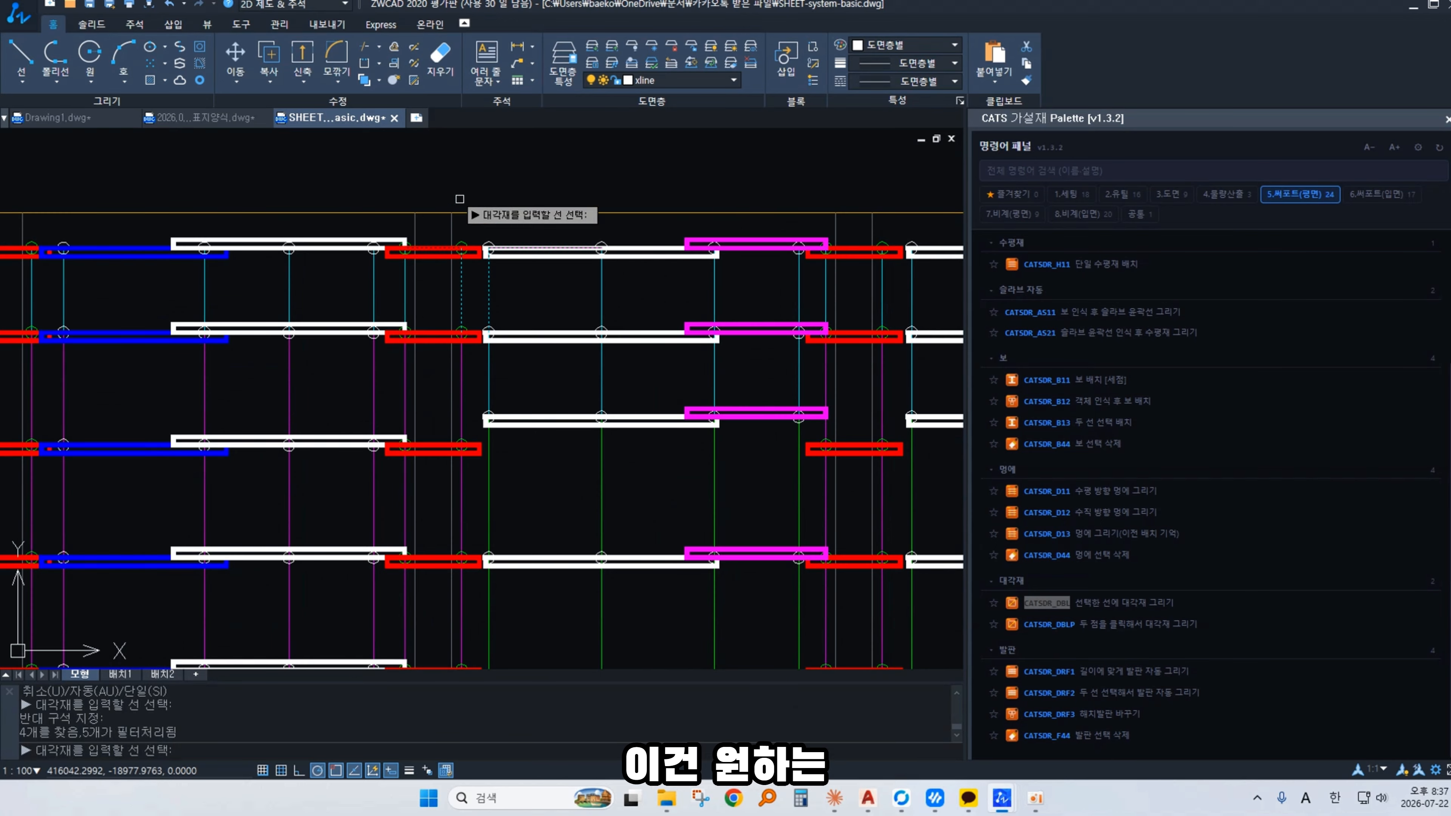
click(463, 197)
click(414, 305)
key(space)
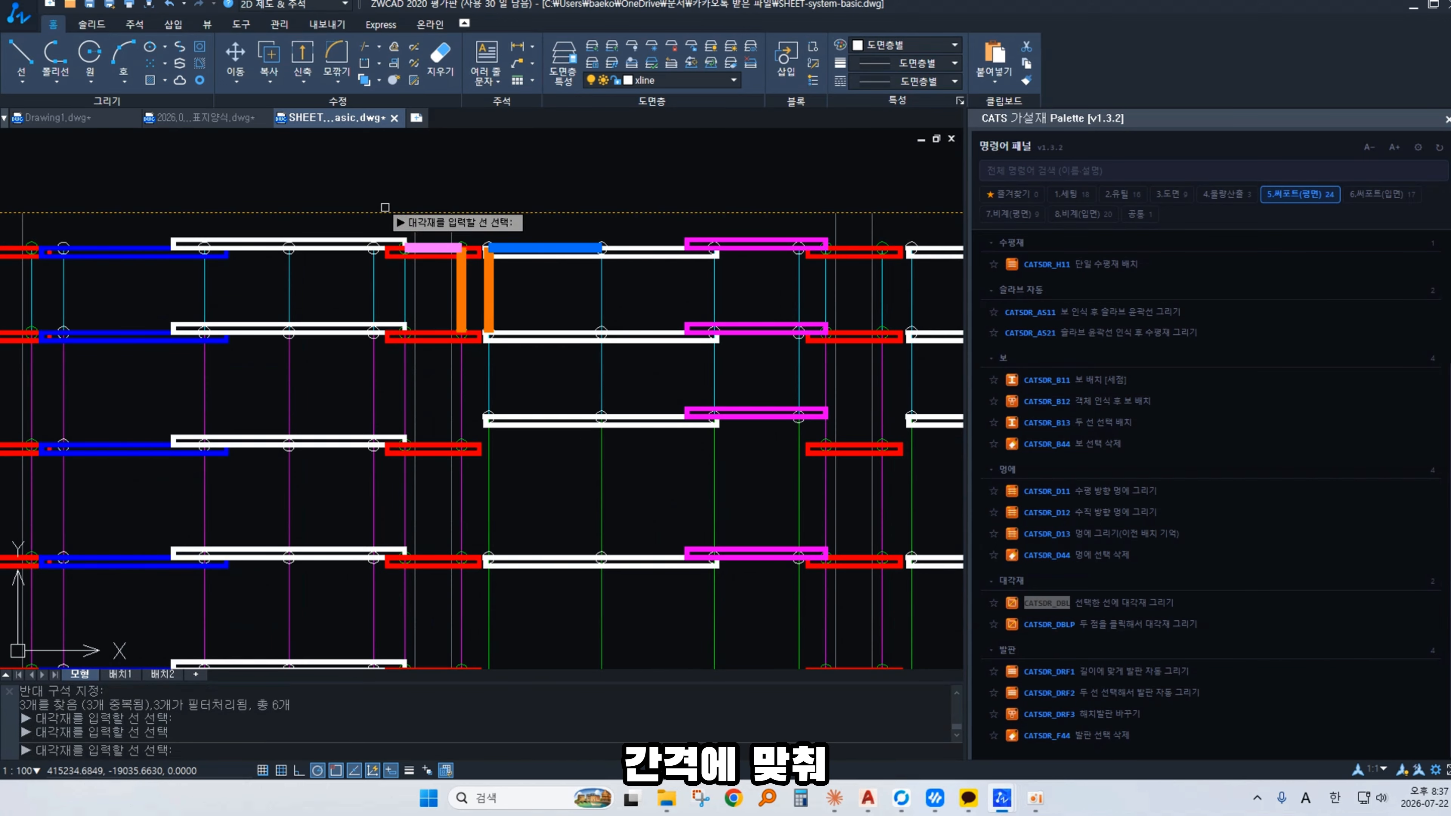
scroll(617, 423, down, 2)
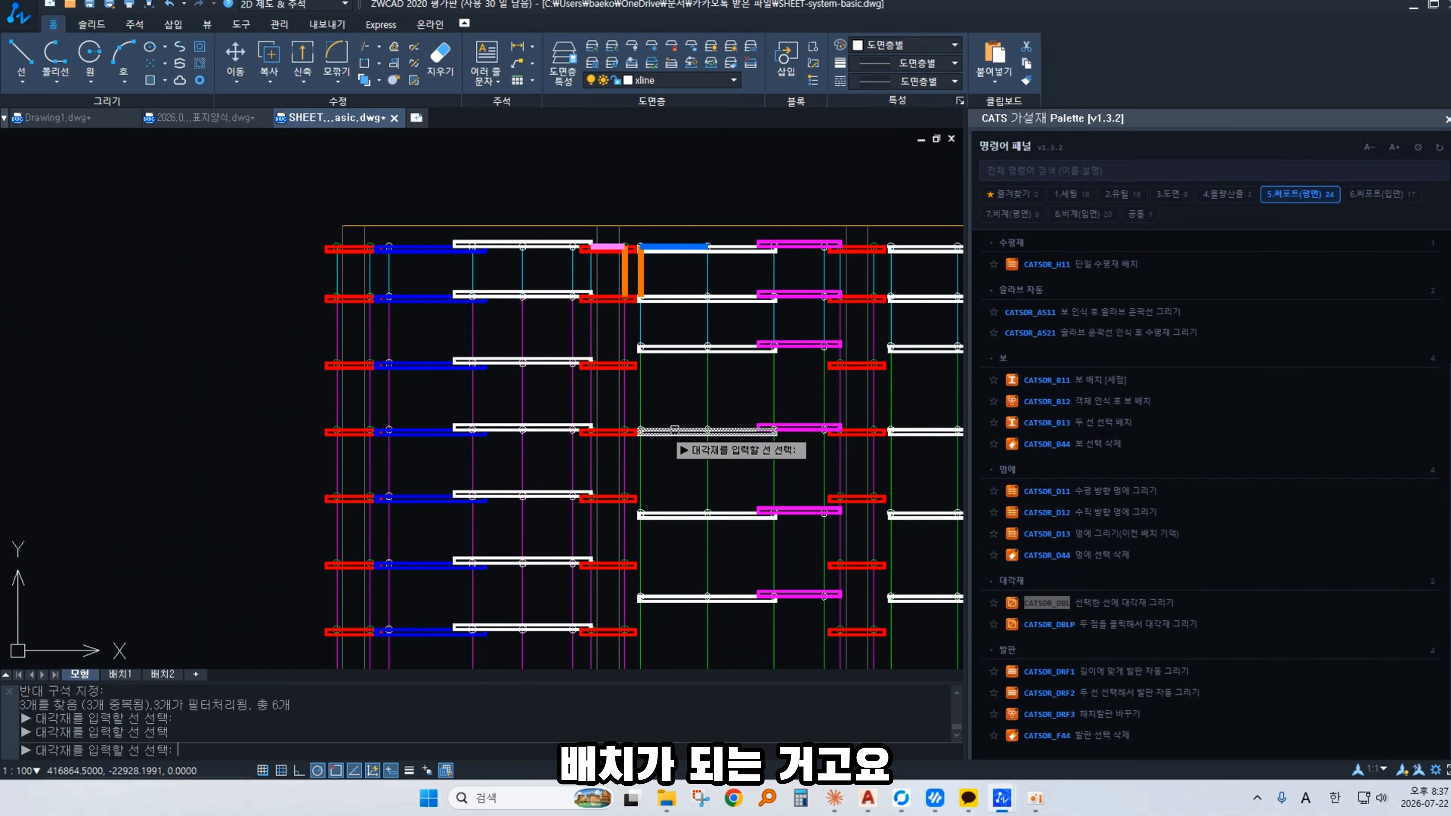
key(Escape)
key(Escape)
Step: Draw diagonal braces by two points with DBLP, from the first bay's upper-left support circle to its lower-right one
double_click(1080, 630)
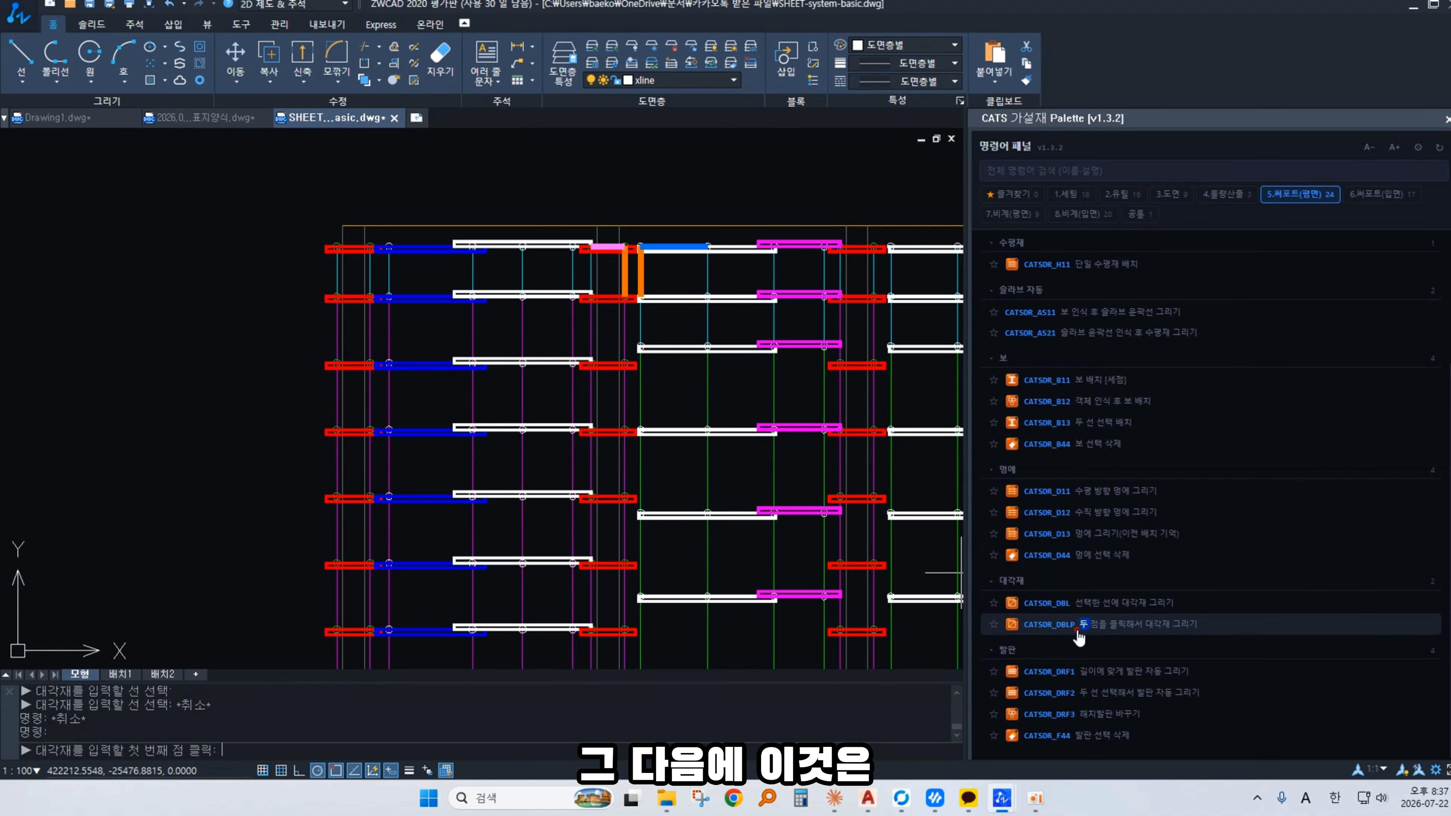
key(Escape)
click(1064, 629)
double_click(1065, 629)
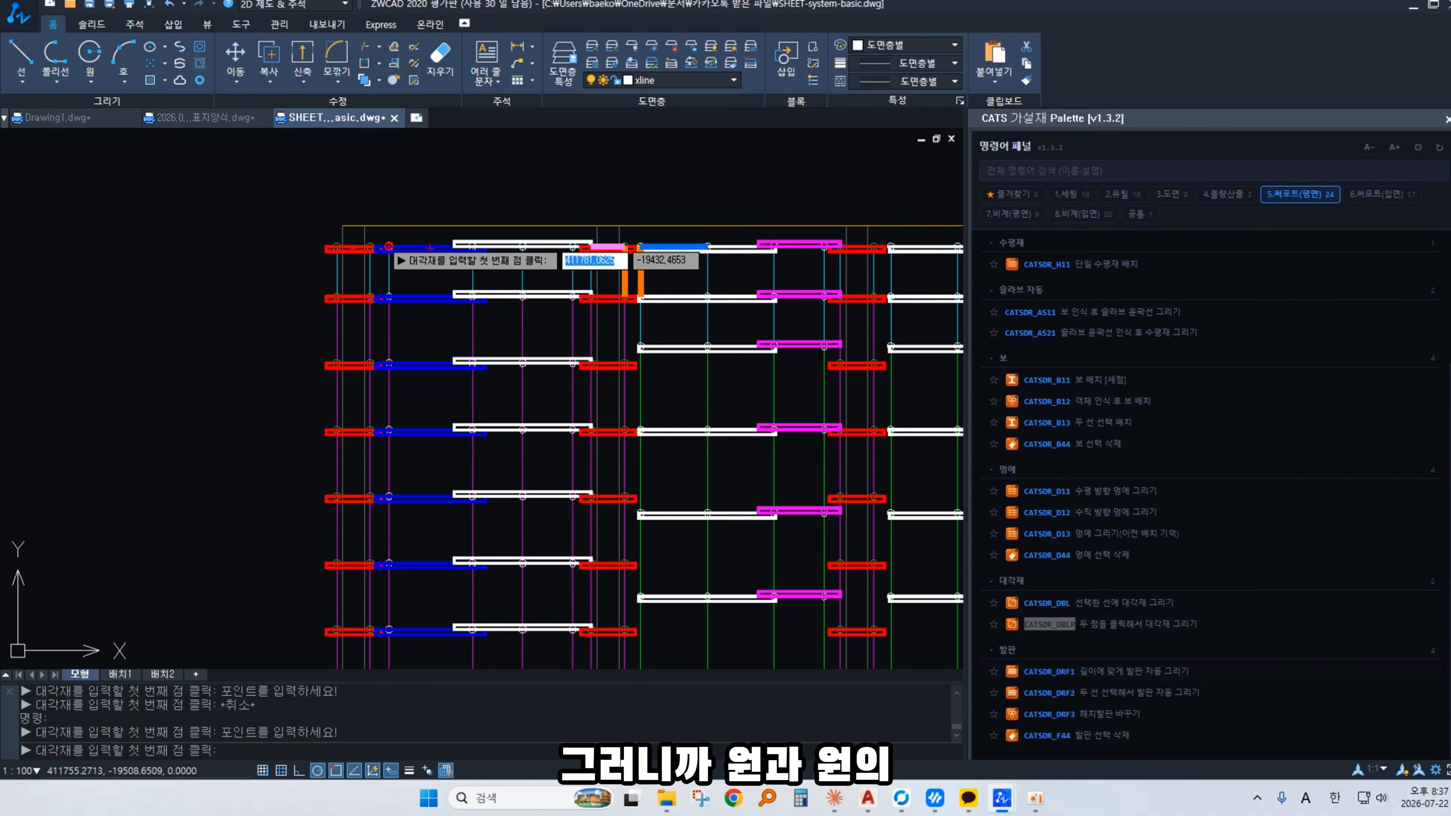
scroll(394, 248, up, 1)
click(396, 245)
scroll(397, 245, down, 2)
middle_drag(481, 359, 512, 266)
scroll(552, 462, up, 2)
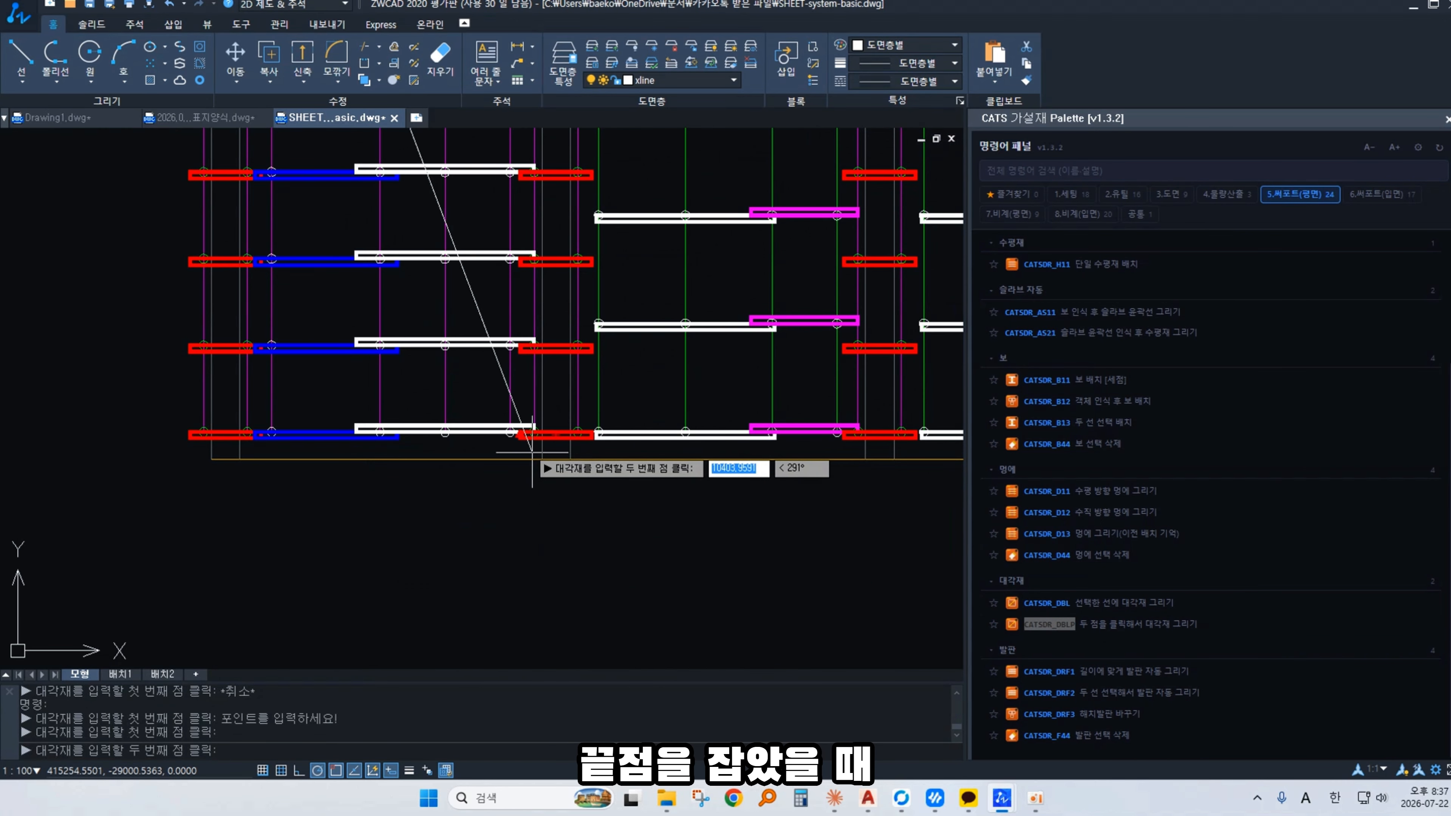
click(511, 433)
key(Escape)
scroll(510, 432, down, 4)
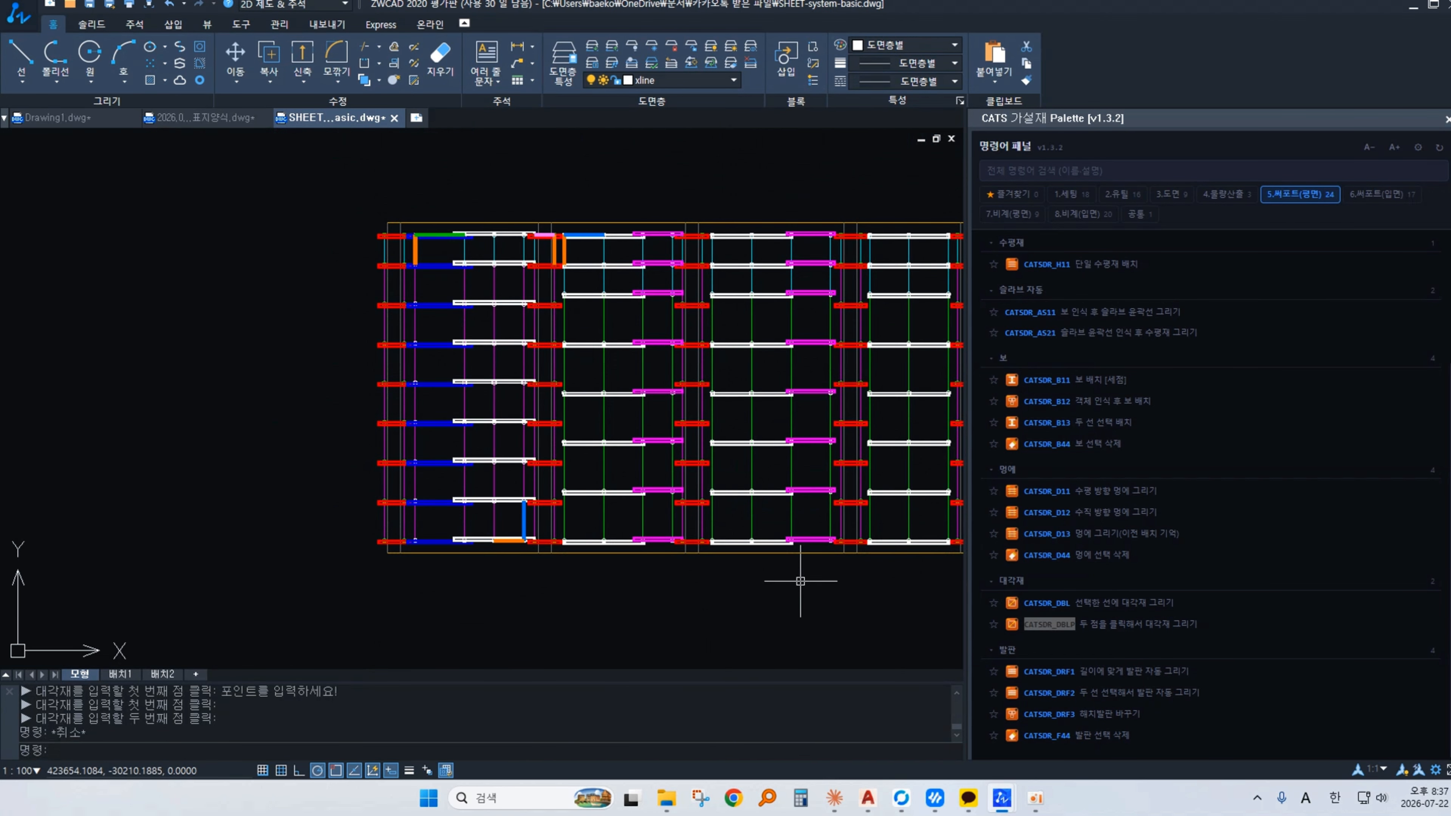
Step: Fill the whole plan with work platforms (발판) matched to the member lengths using DRF1
scroll(683, 512, down, 1)
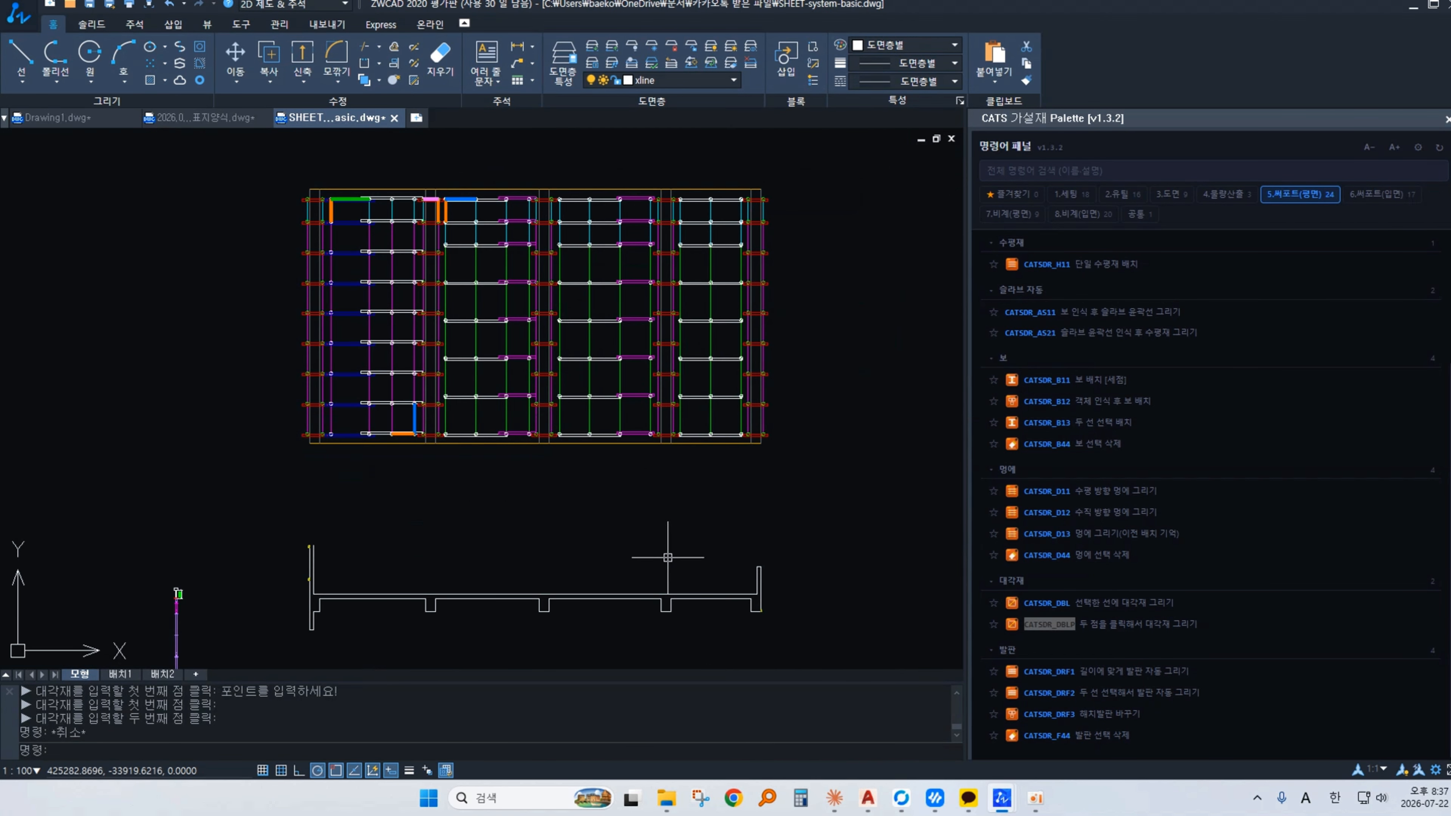
click(1141, 674)
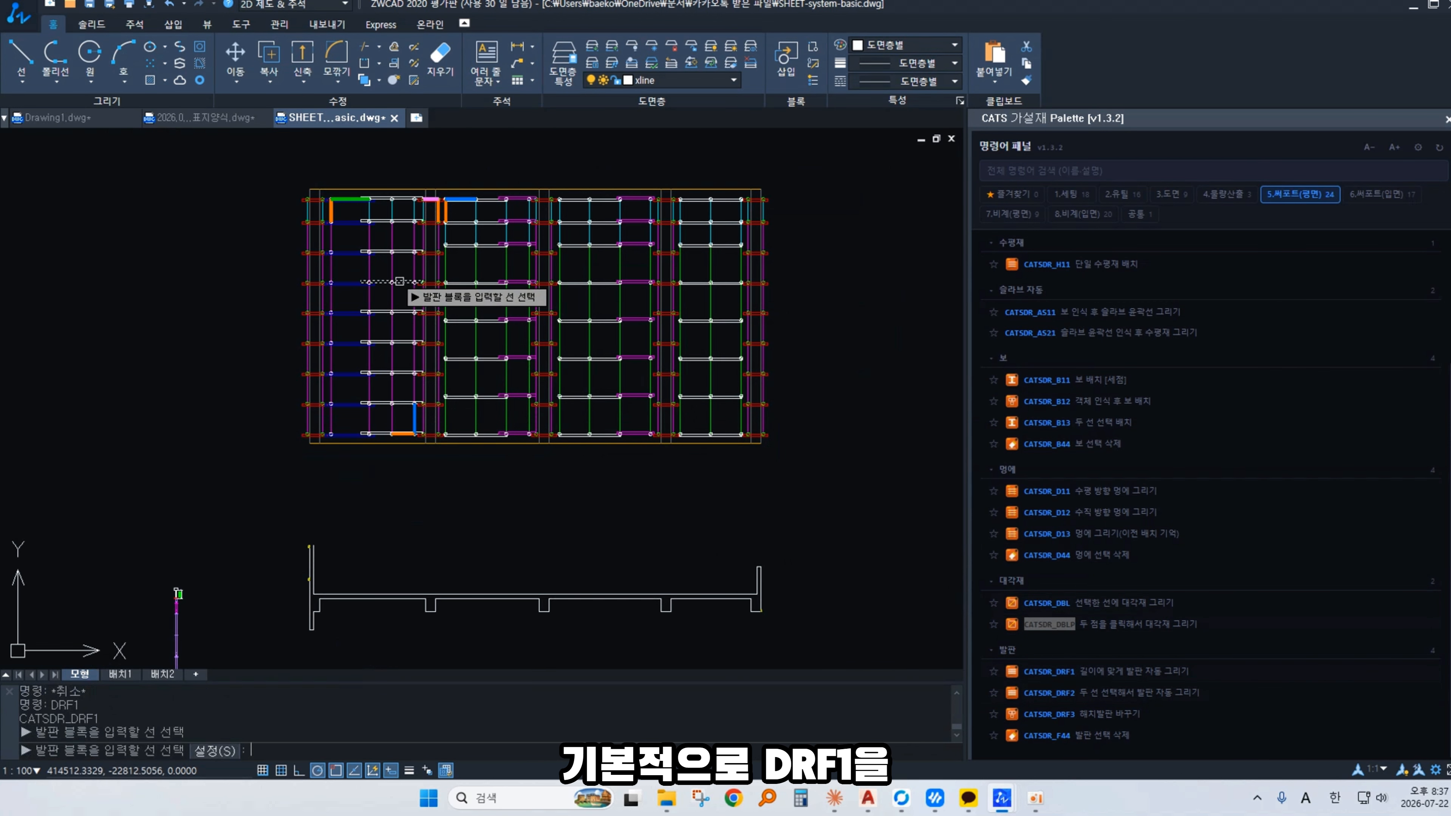
click(240, 154)
click(836, 451)
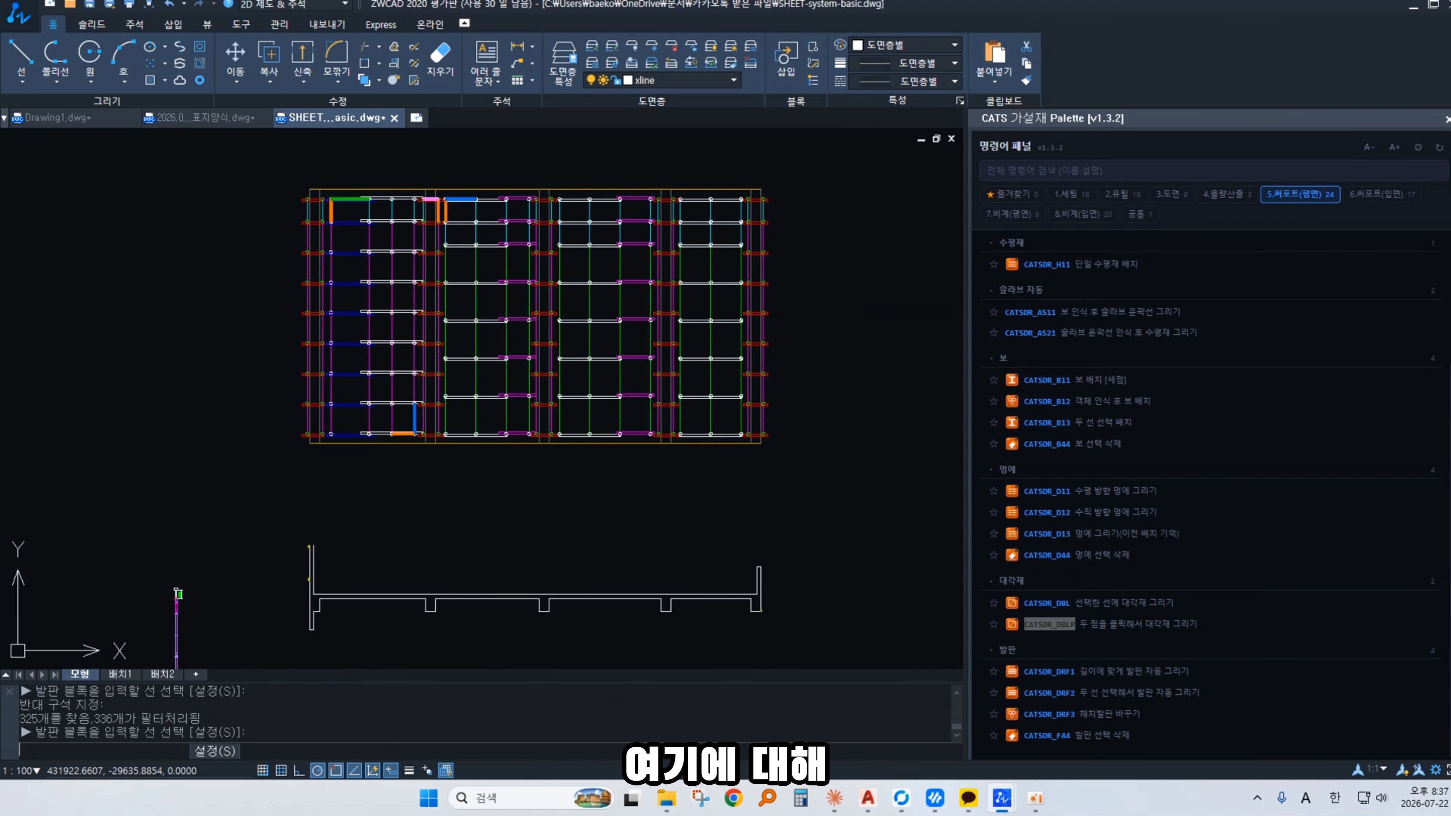
key(Return)
scroll(325, 204, up, 4)
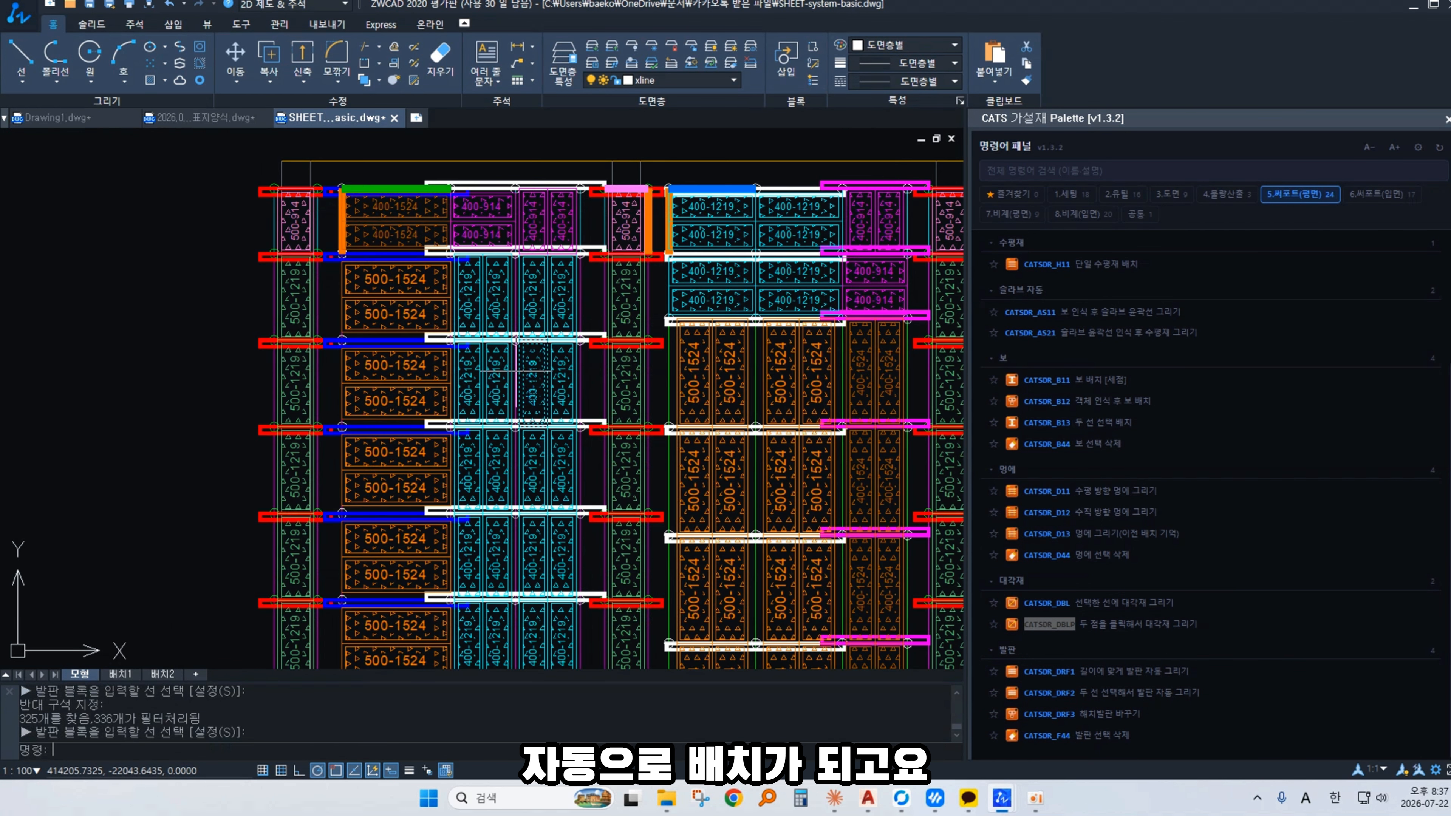
key(Escape)
mouse_move(649, 376)
middle_down()
mouse_move(378, 291)
mouse_move(377, 397)
middle_up()
key(Escape)
text(DS)
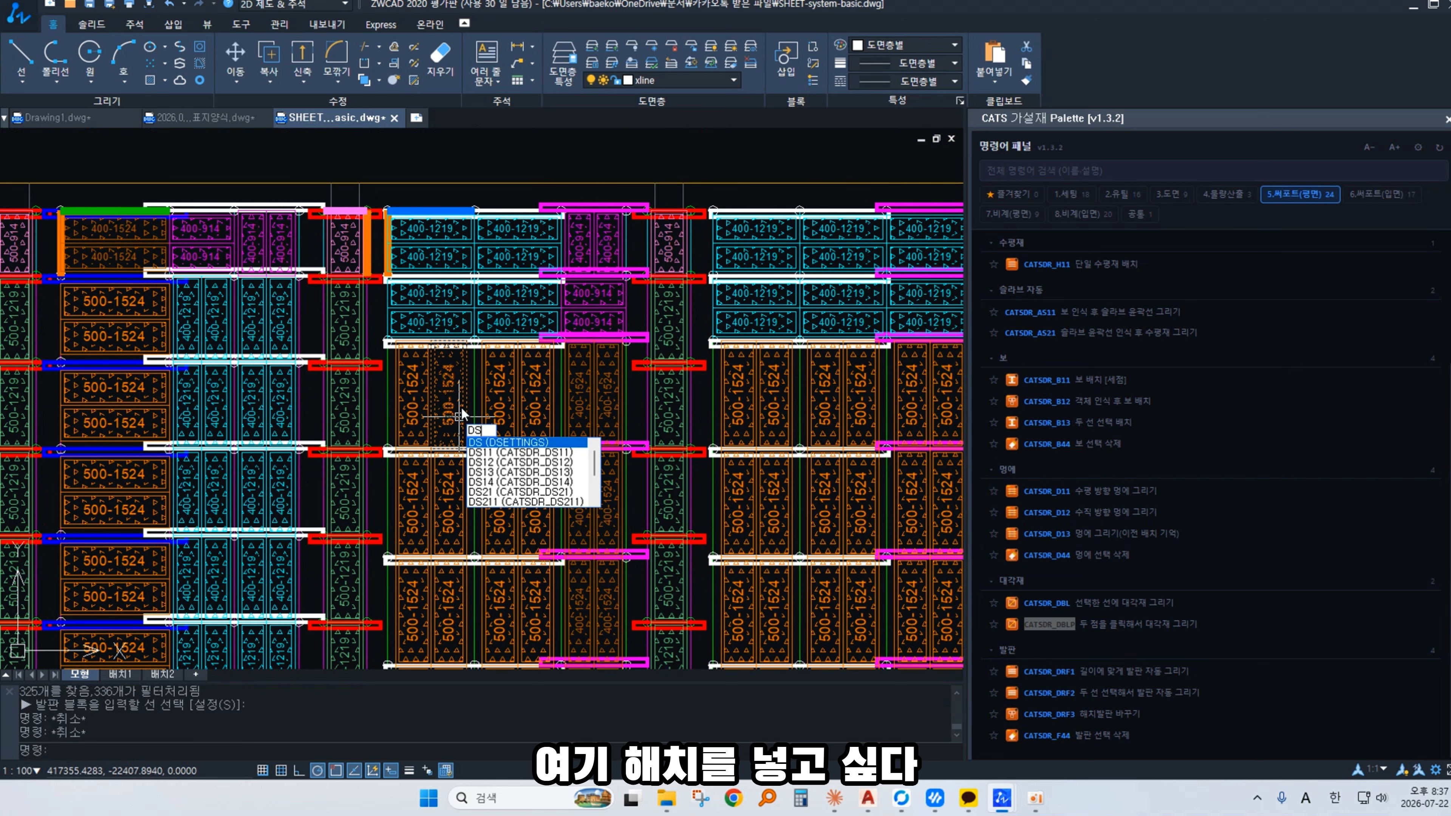
text(R)
key(Escape)
key(Escape)
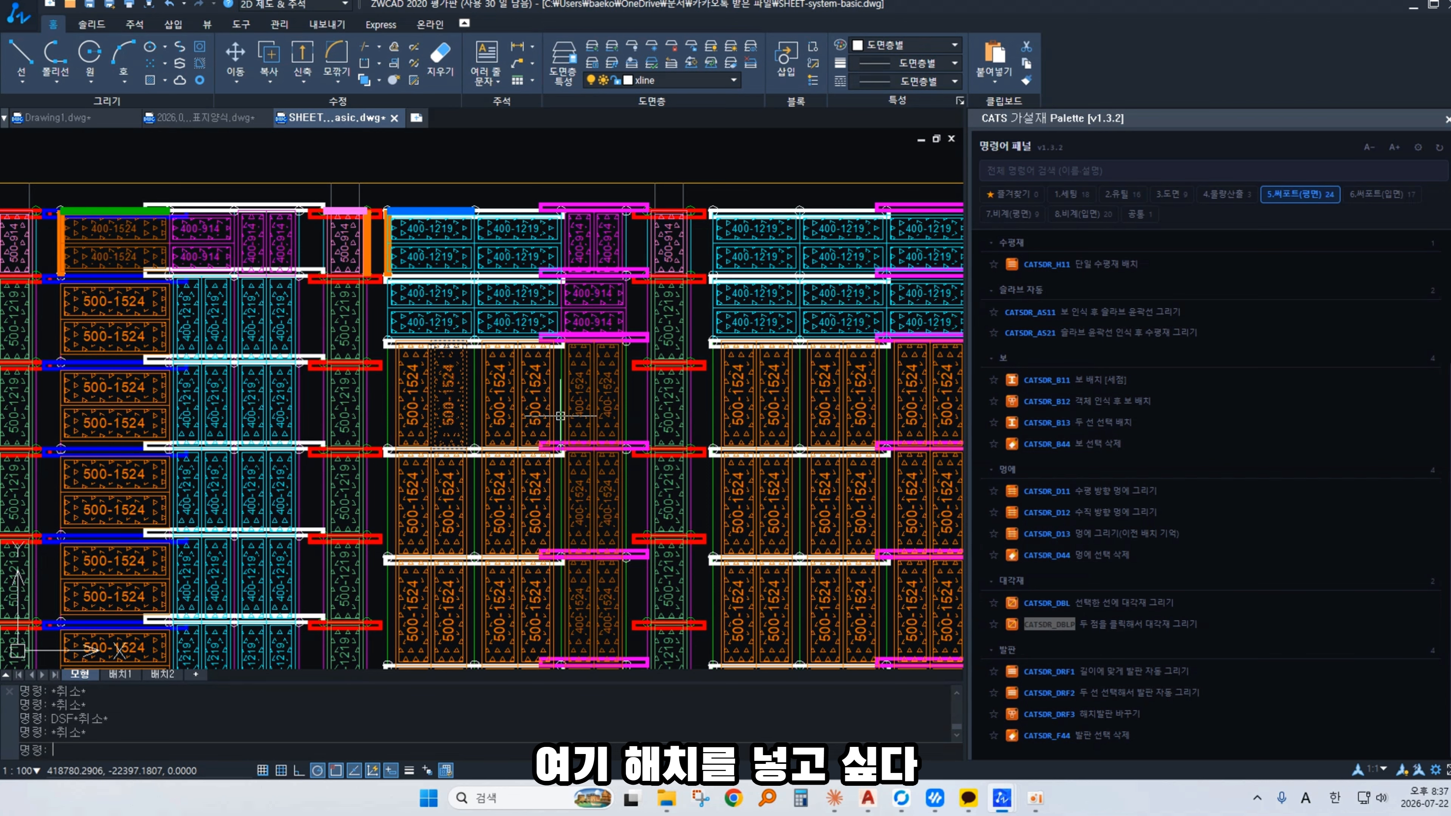
Step: Replace one 500-1524 platform in the second bay with a hatch platform using DRF3
text(DRF3)
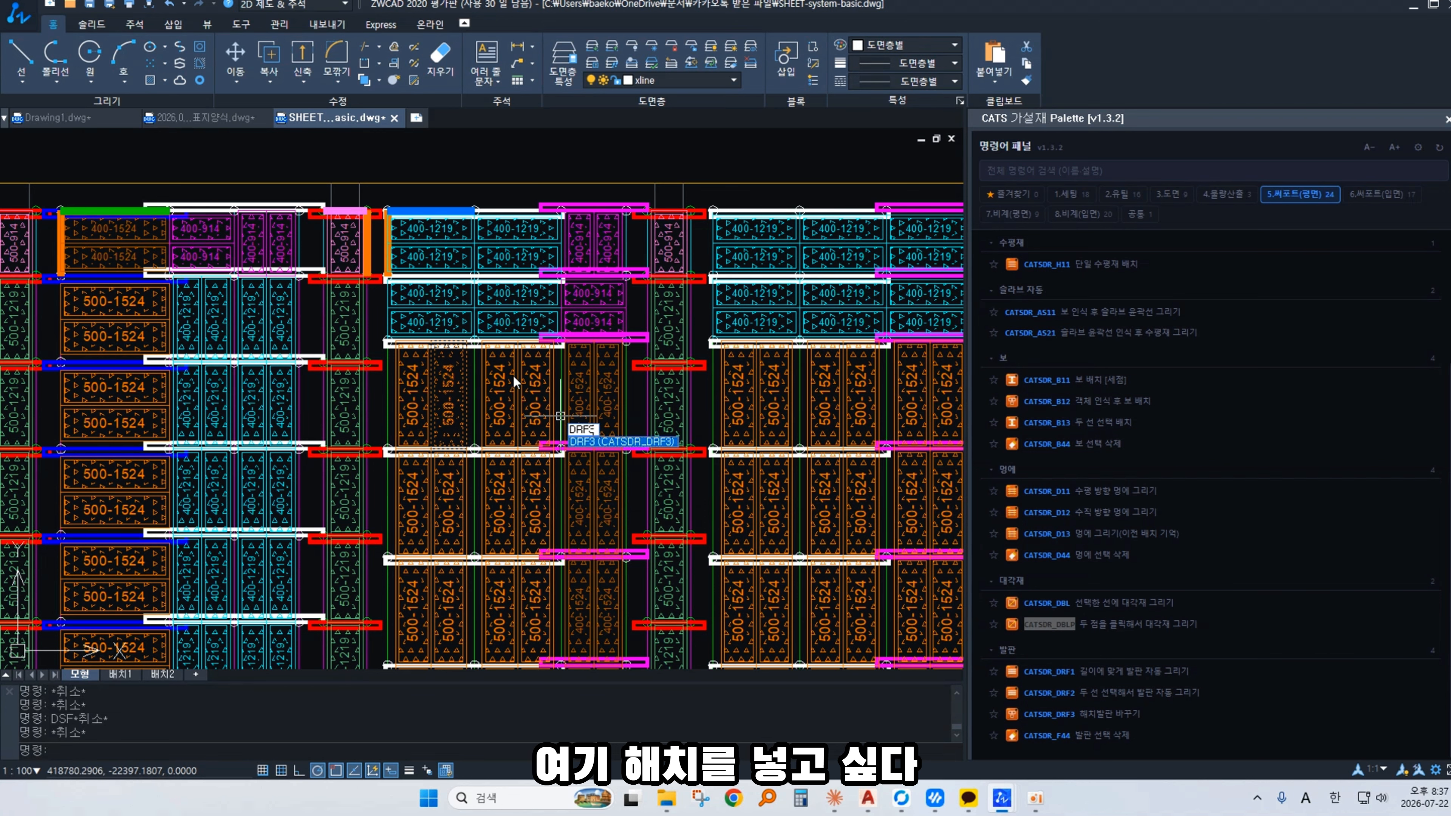
key(Return)
click(507, 407)
key(Escape)
key(Escape)
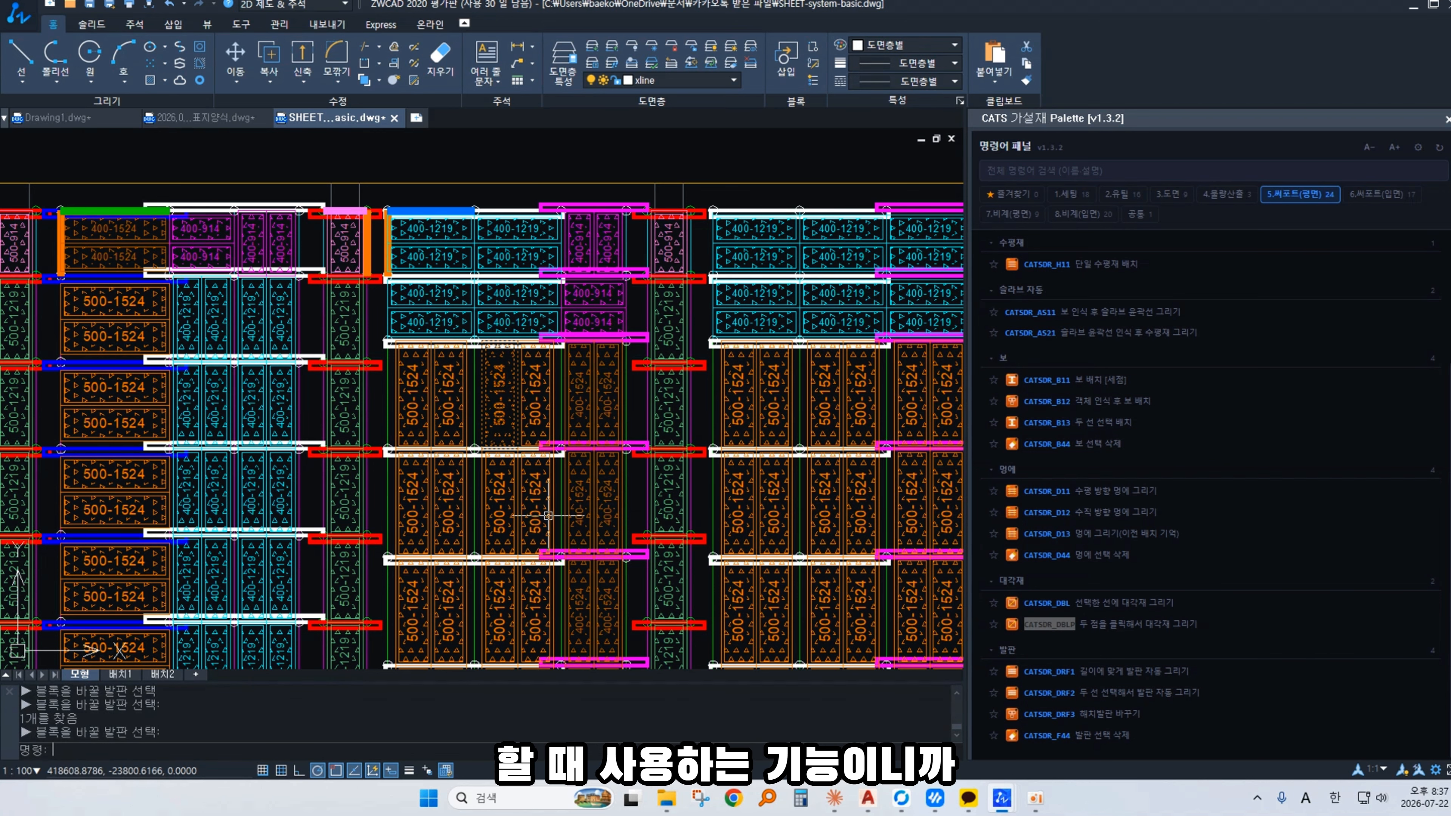
scroll(481, 438, down, 1)
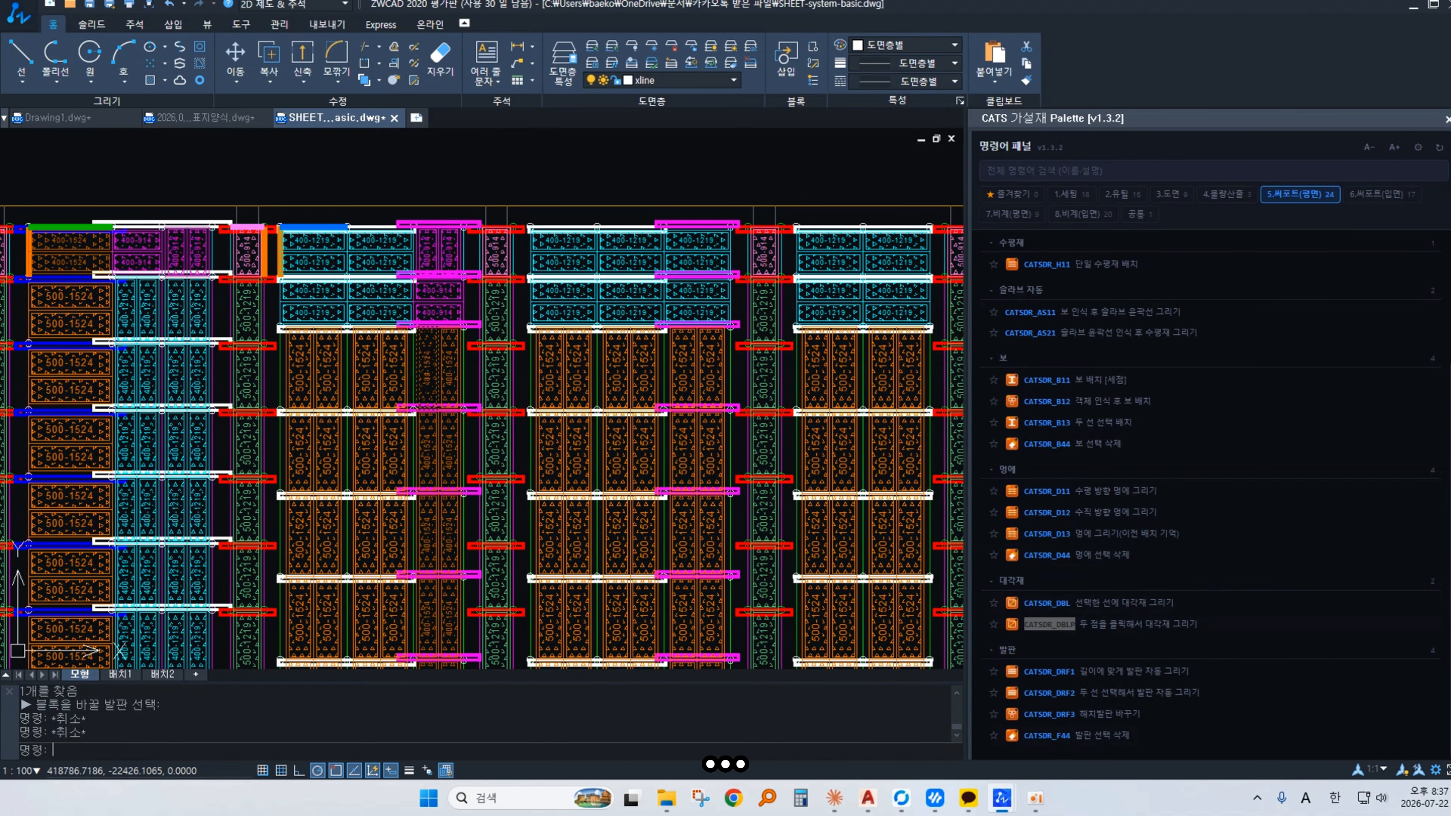
scroll(1139, 297, up, 3)
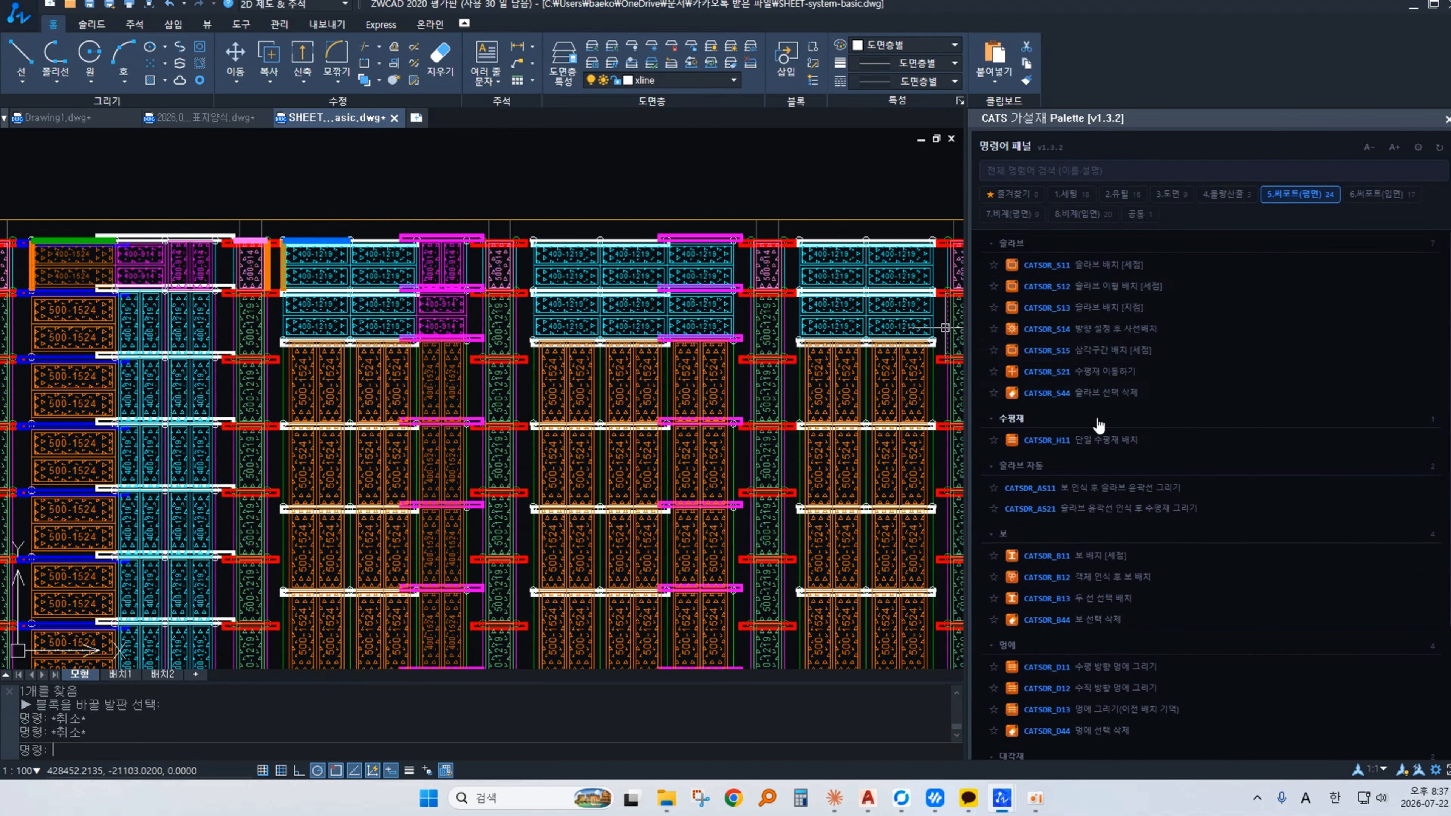
scroll(1107, 576, down, 3)
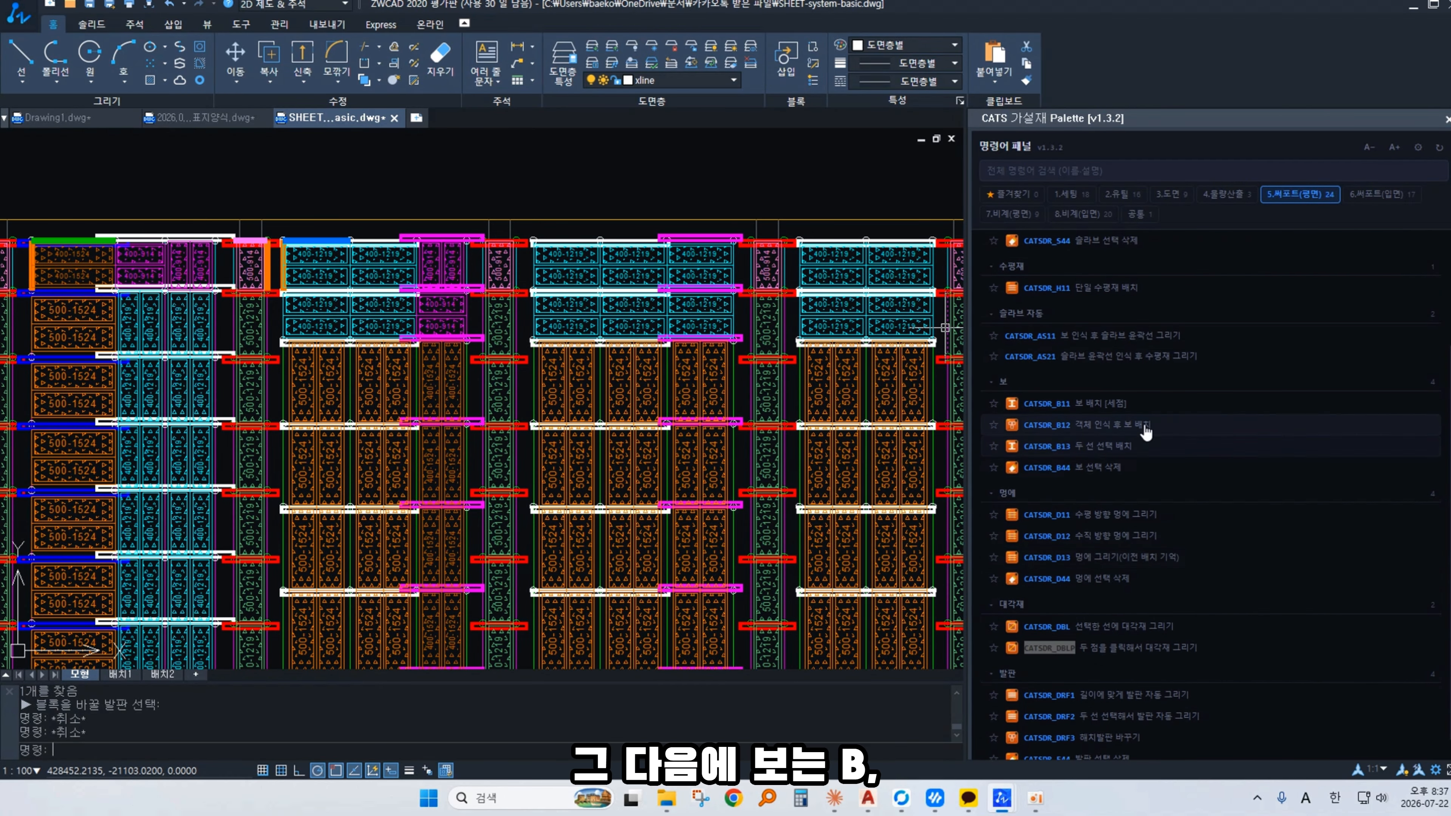
scroll(1150, 551, down, 1)
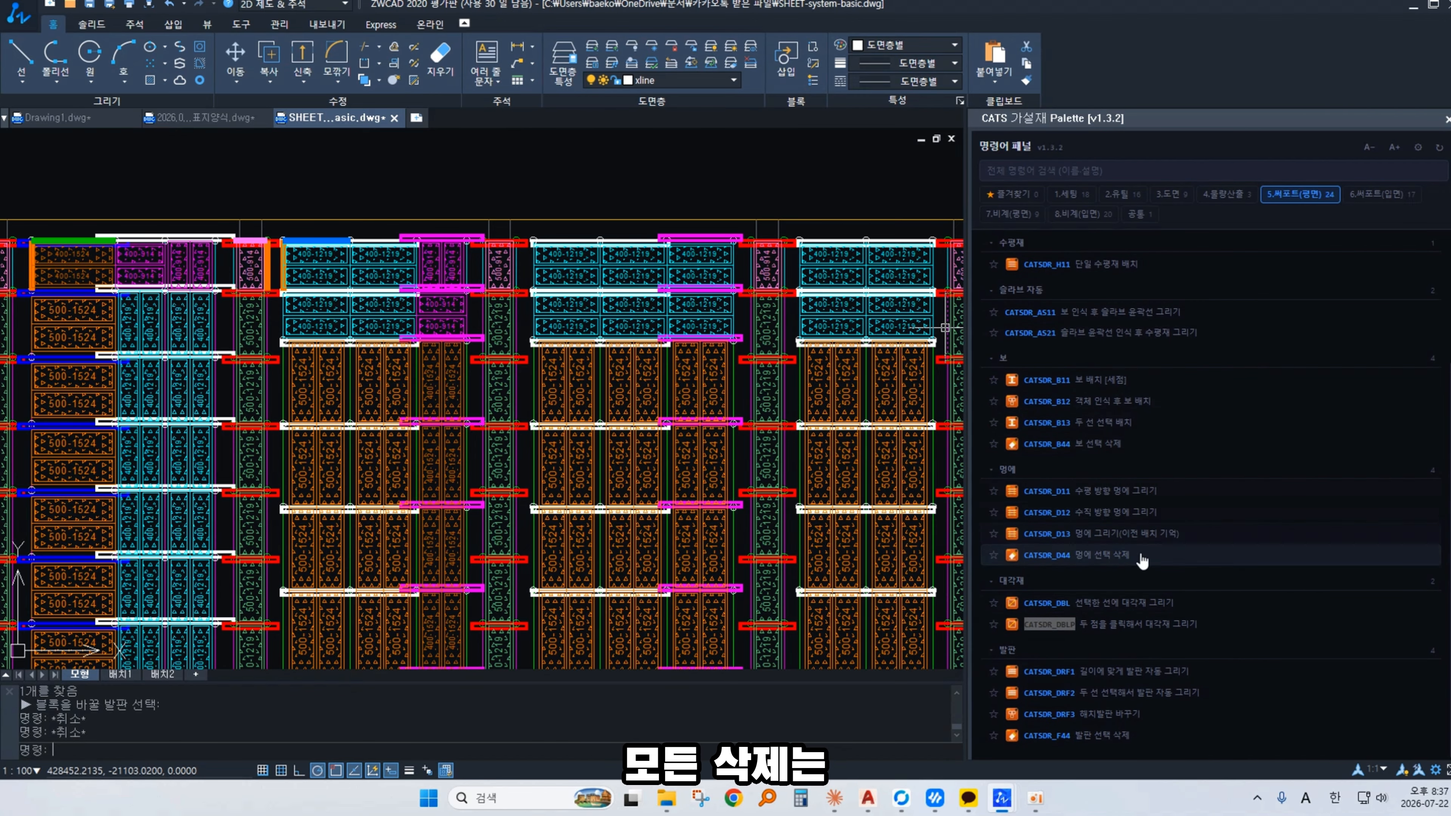
Step: Delete the slab's horizontal members across the whole plan with S44, and undo the deletion
key(Escape)
key(Escape)
scroll(546, 389, down, 5)
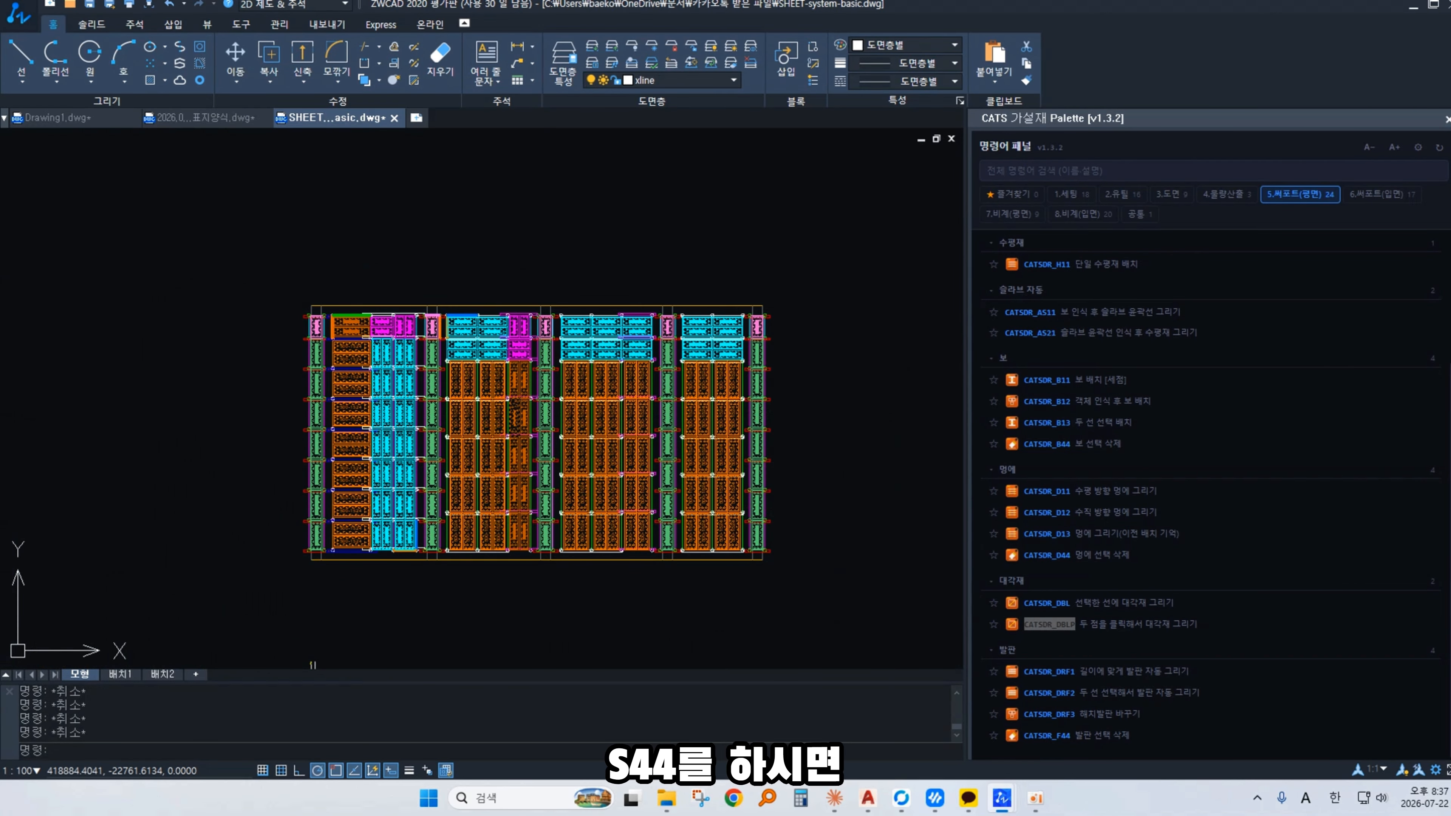
text(S44)
key(Return)
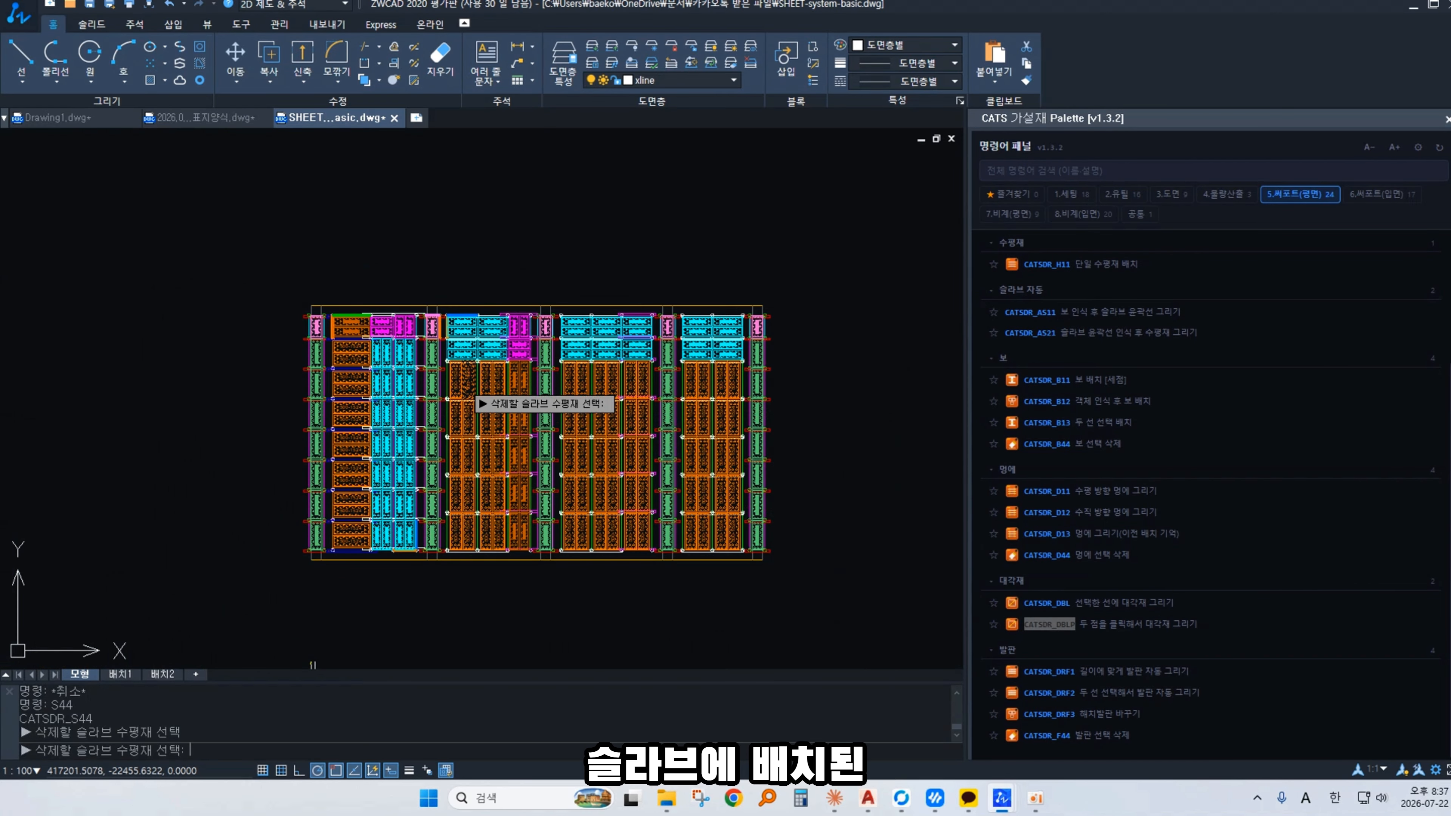
click(139, 213)
click(753, 520)
key(Return)
scroll(578, 403, up, 7)
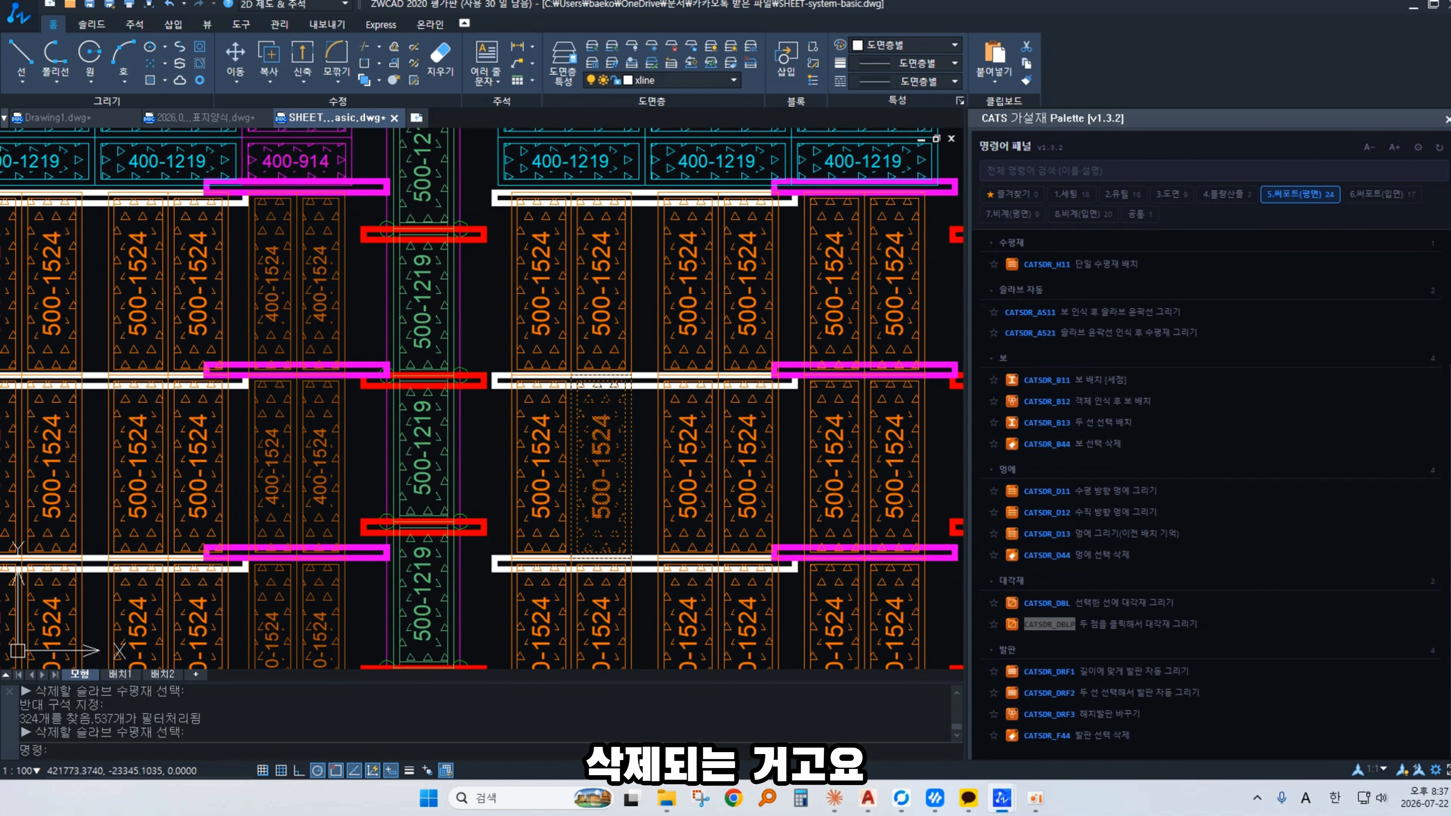
scroll(747, 405, down, 7)
scroll(743, 403, down, 2)
key(ctrl+z)
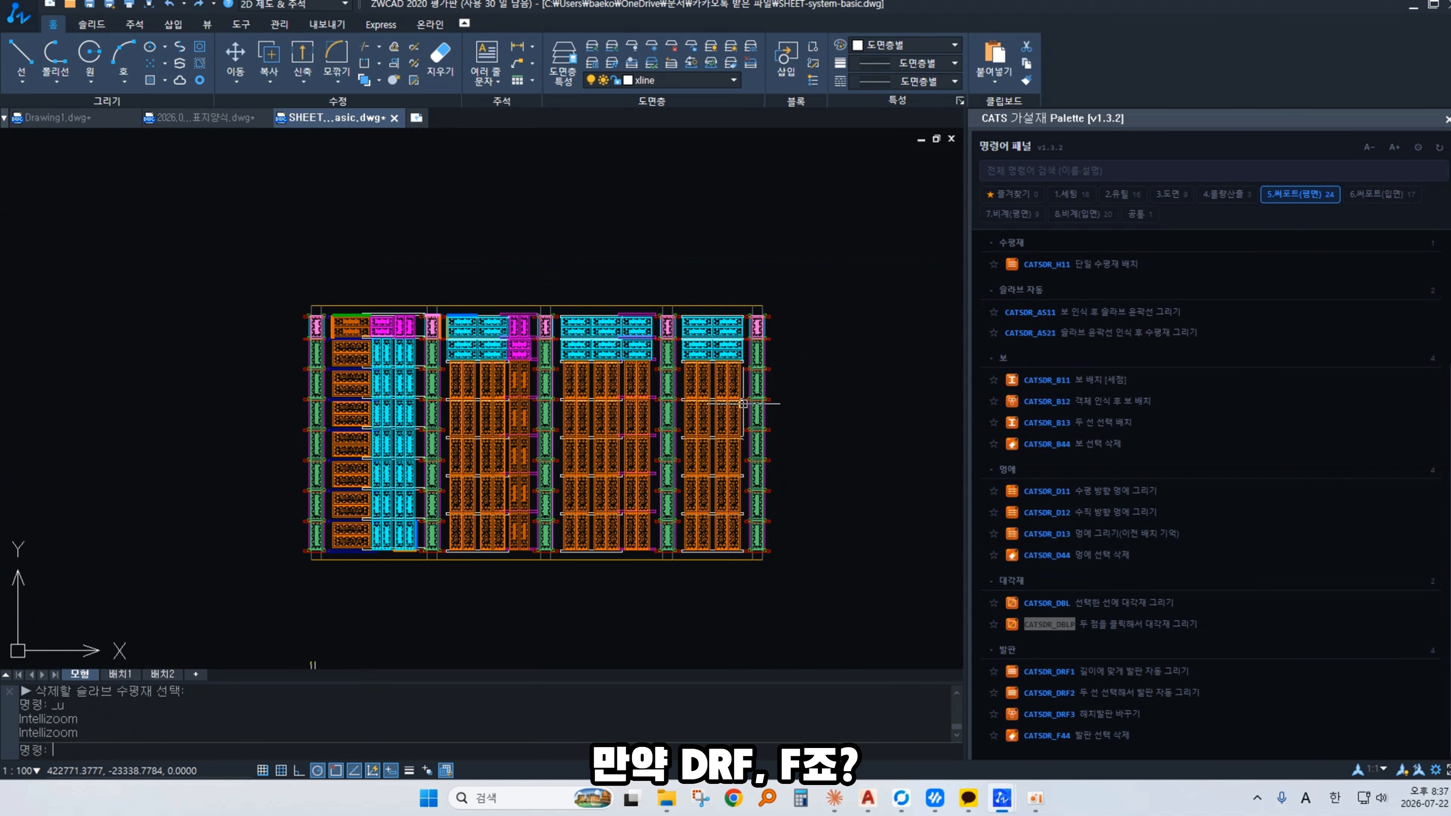
Step: Delete all work platforms of the plan with F44, and undo the deletion
text(DRF)
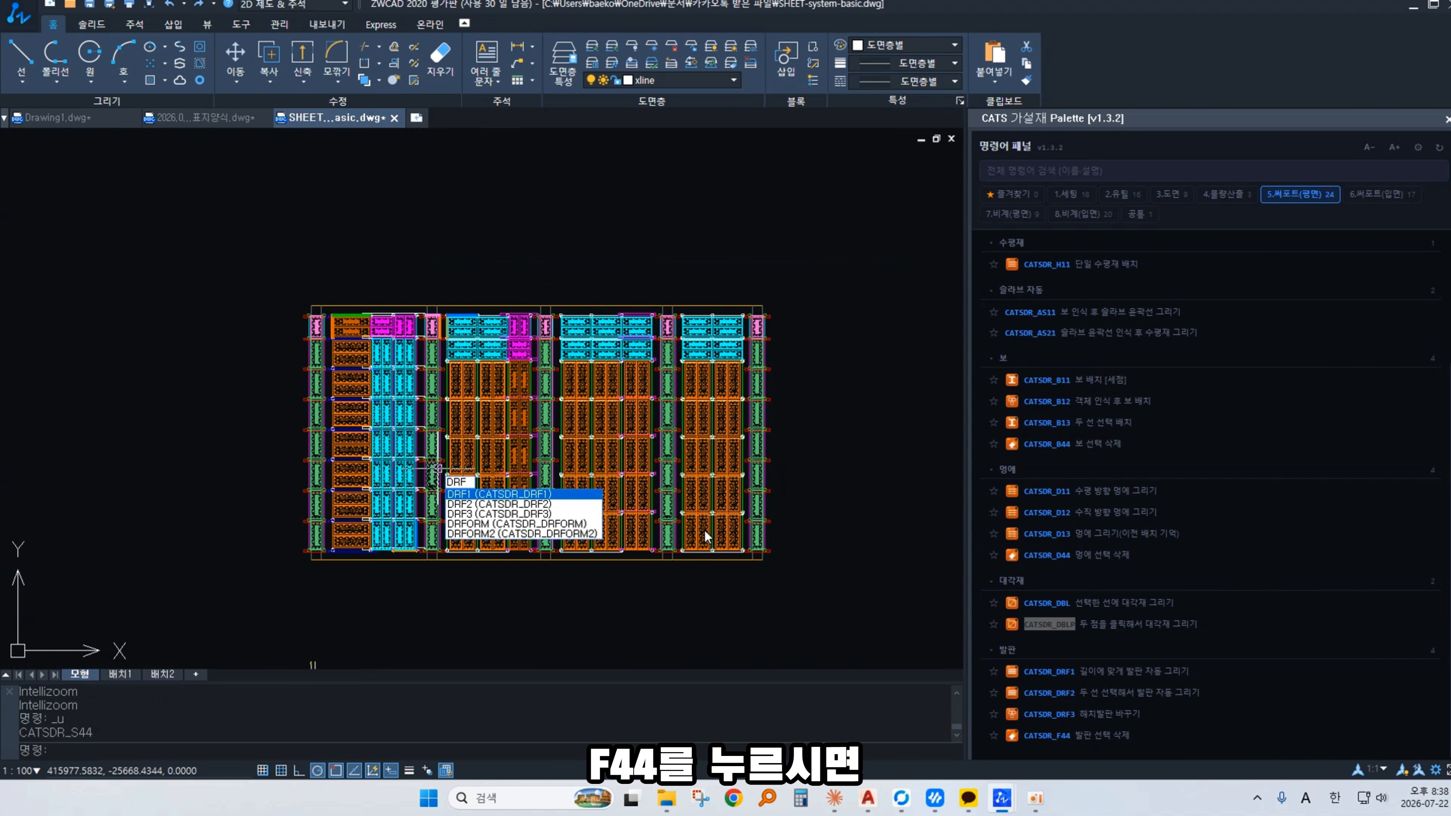
key(Escape)
text(F44)
key(Return)
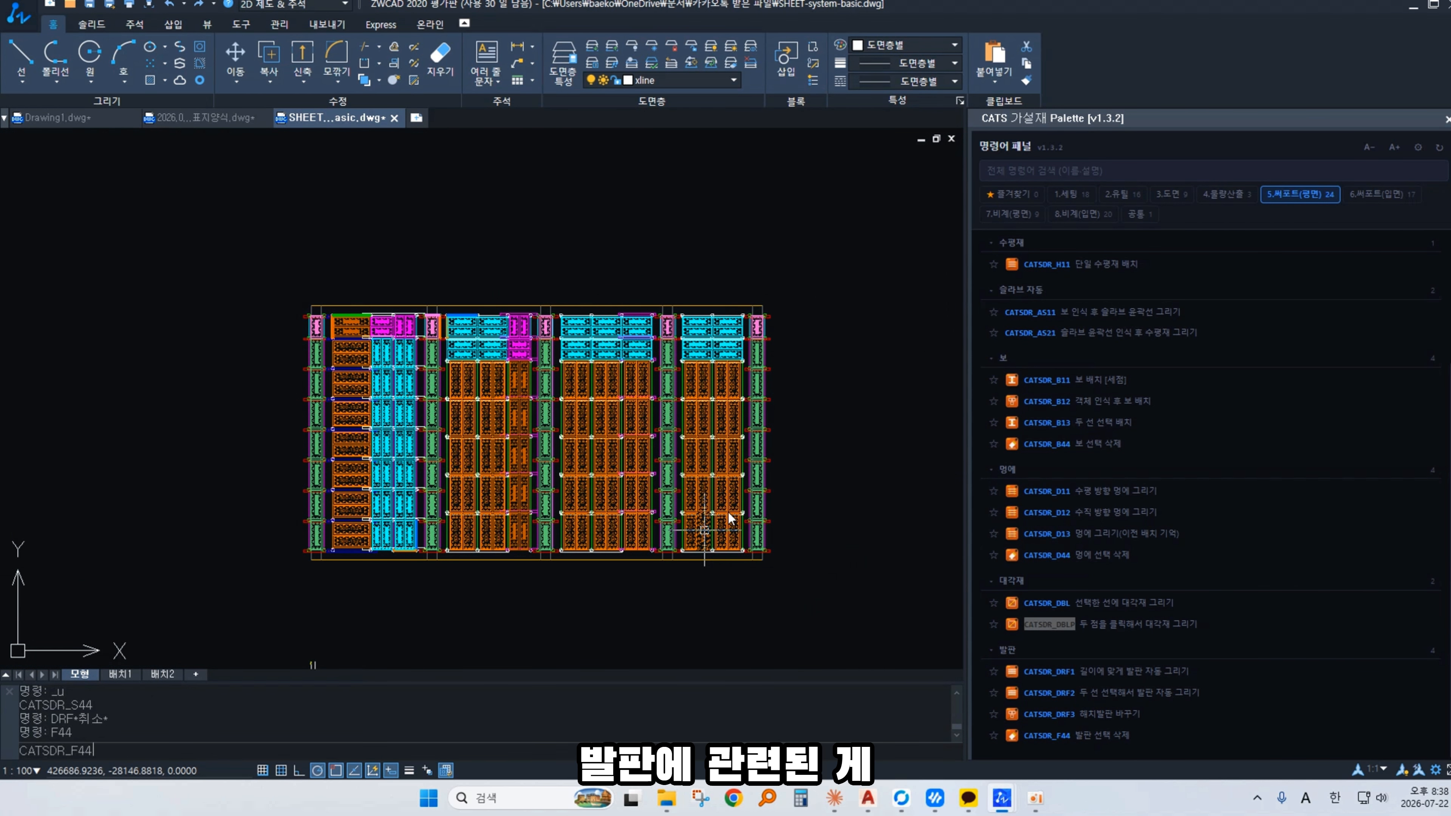
click(151, 228)
click(831, 600)
key(Return)
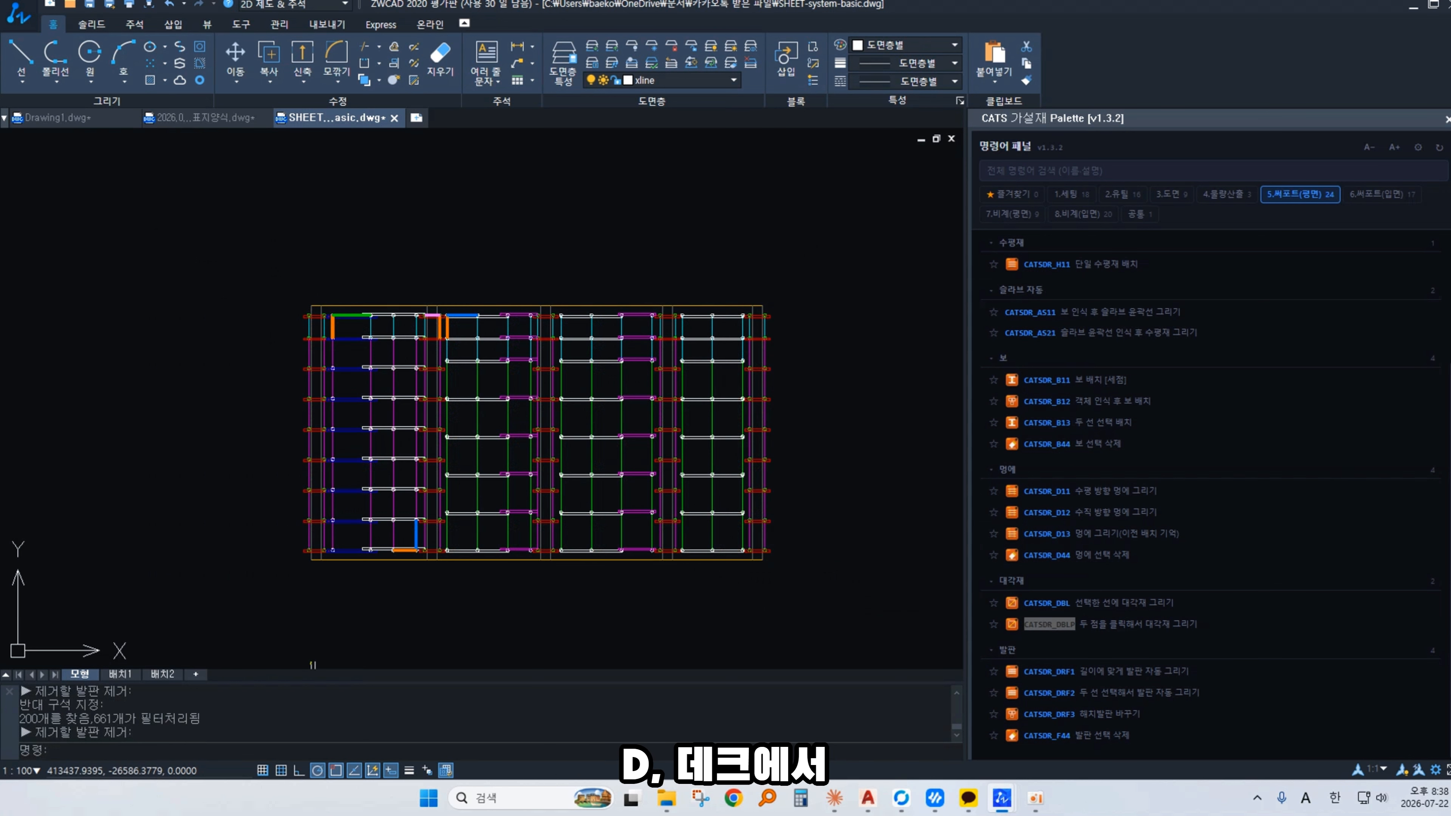
key(ctrl+z)
Step: Delete all yokes (멍에) of the plan with D44, and undo the deletion
text(D)
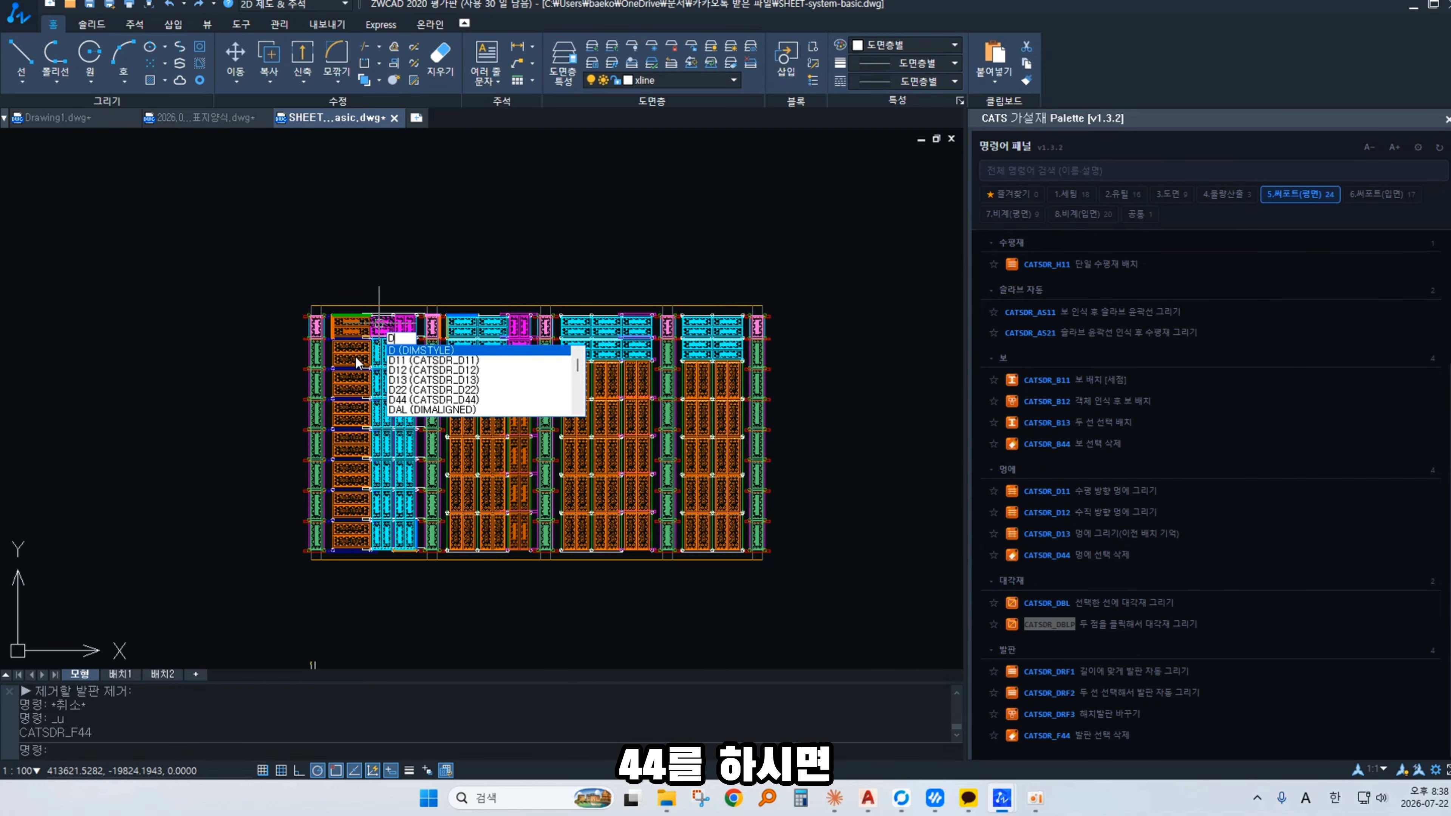
text(44)
key(Return)
click(179, 250)
click(826, 555)
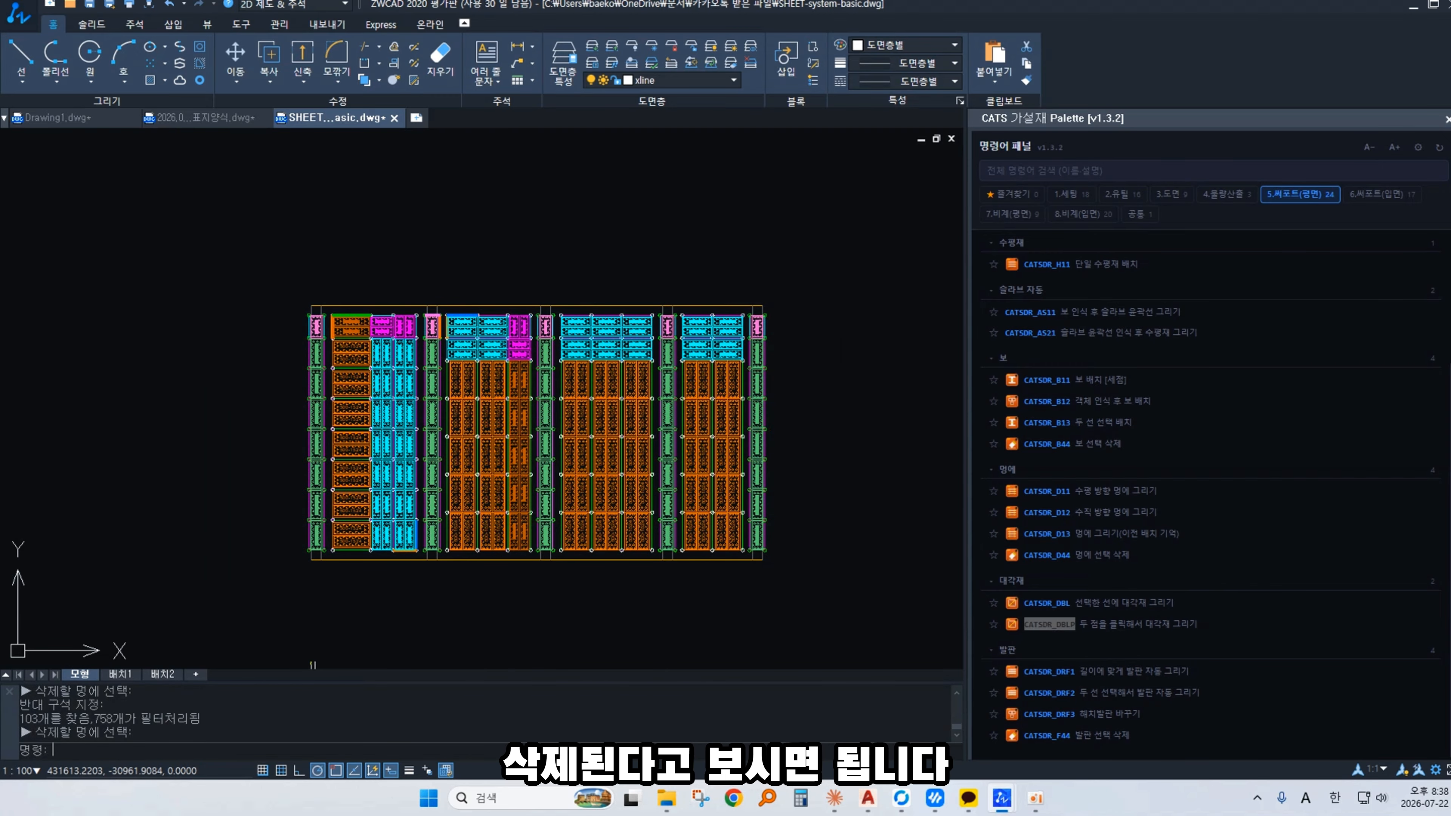
scroll(793, 414, up, 2)
key(ctrl+z)
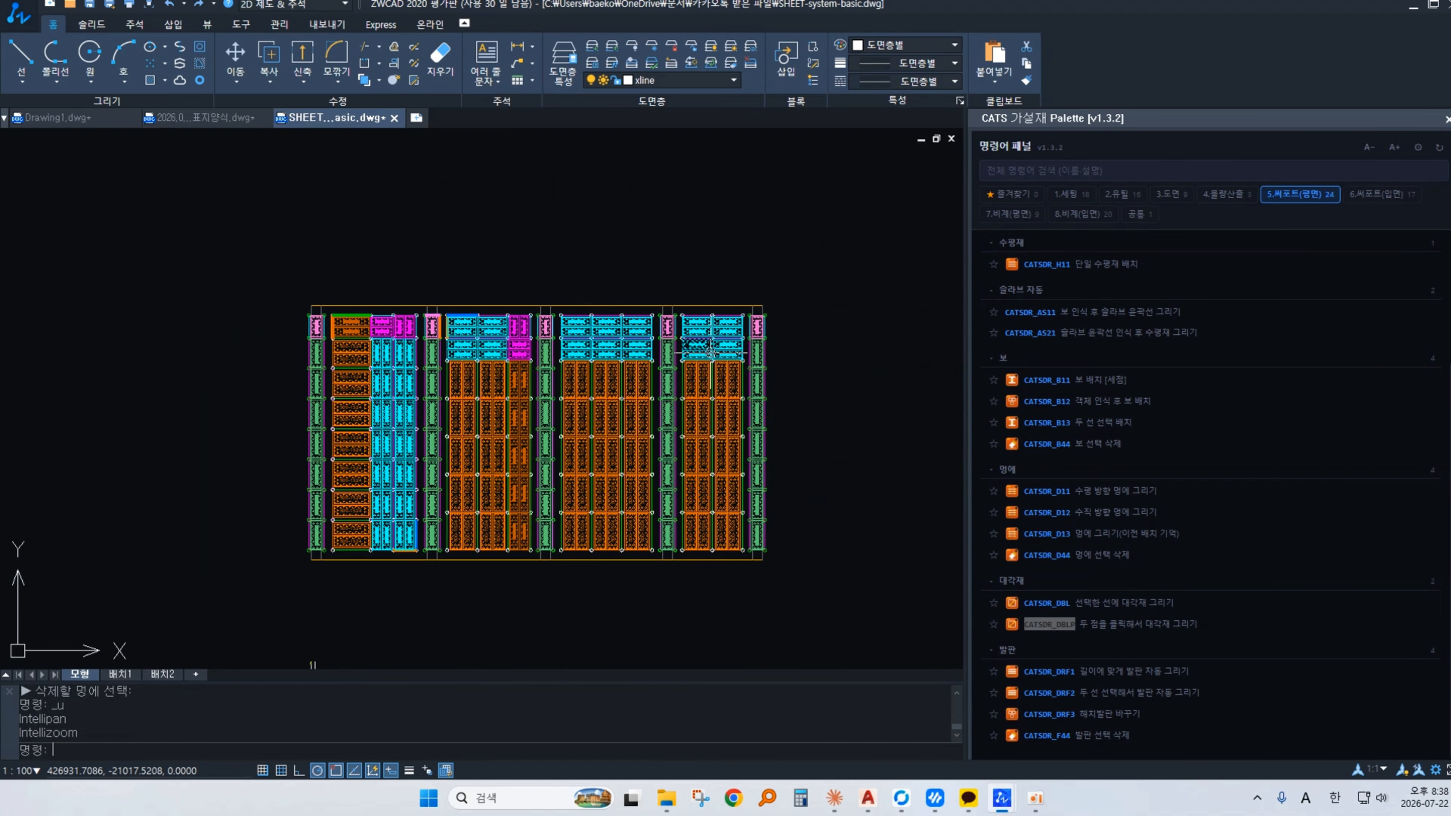
key(Escape)
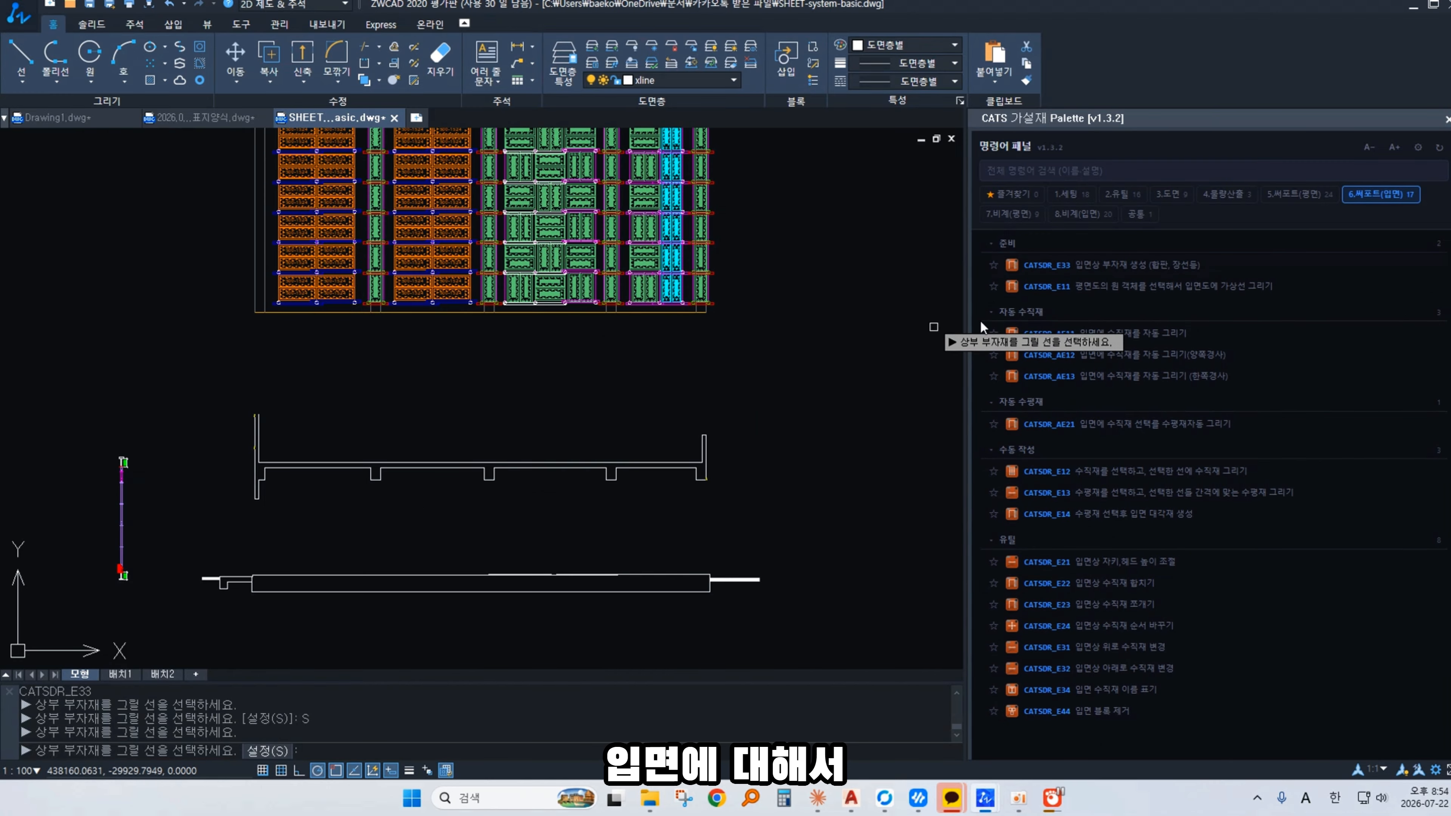
Step: In the E33 upper-member options, turn off drawing by line selection (선 선택해서 그리기) and set the two-side offset distance to 0
text(E33)
key(Return)
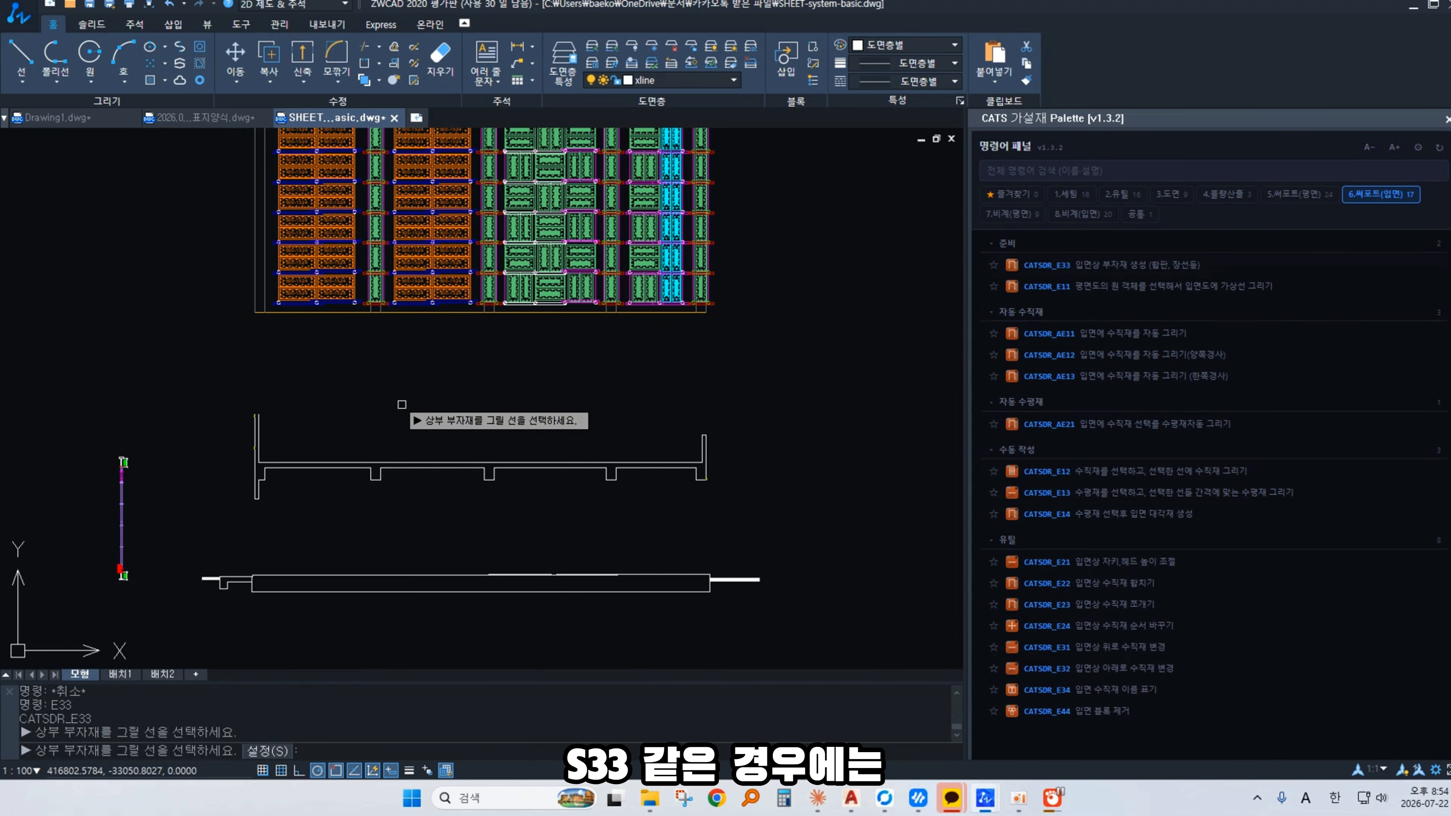
text(S)
key(Return)
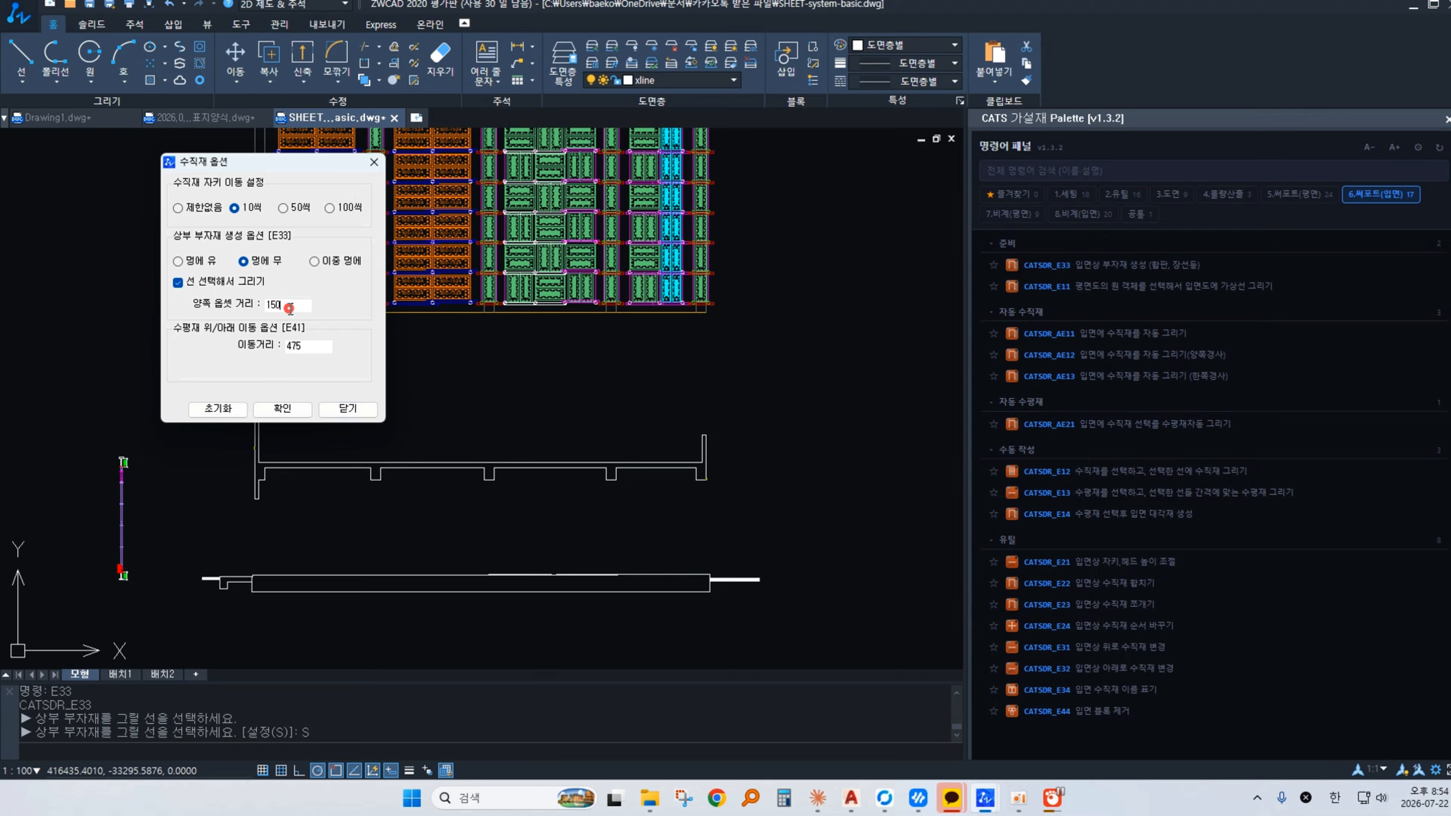
click(178, 282)
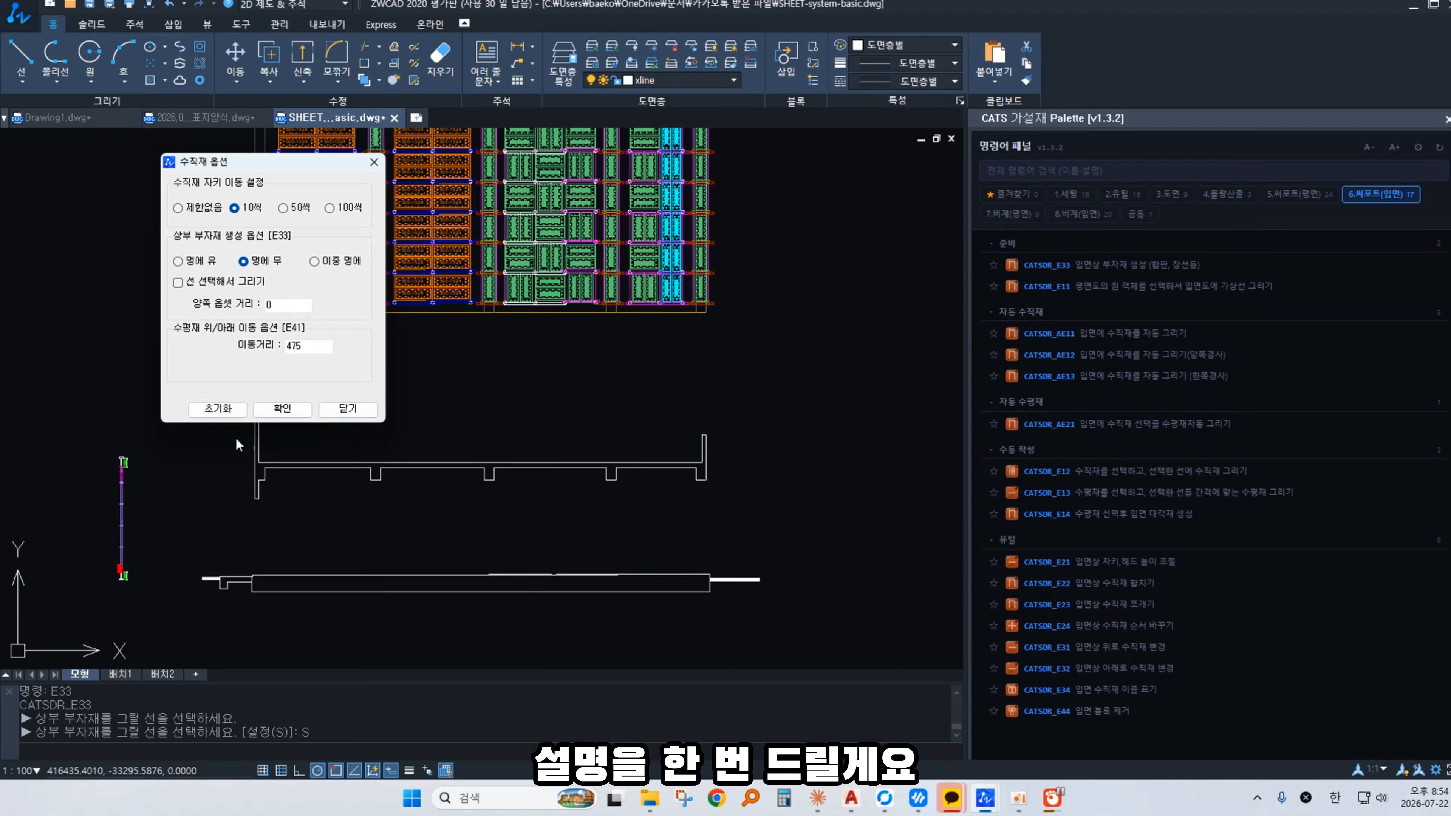
click(269, 409)
scroll(251, 486, up, 4)
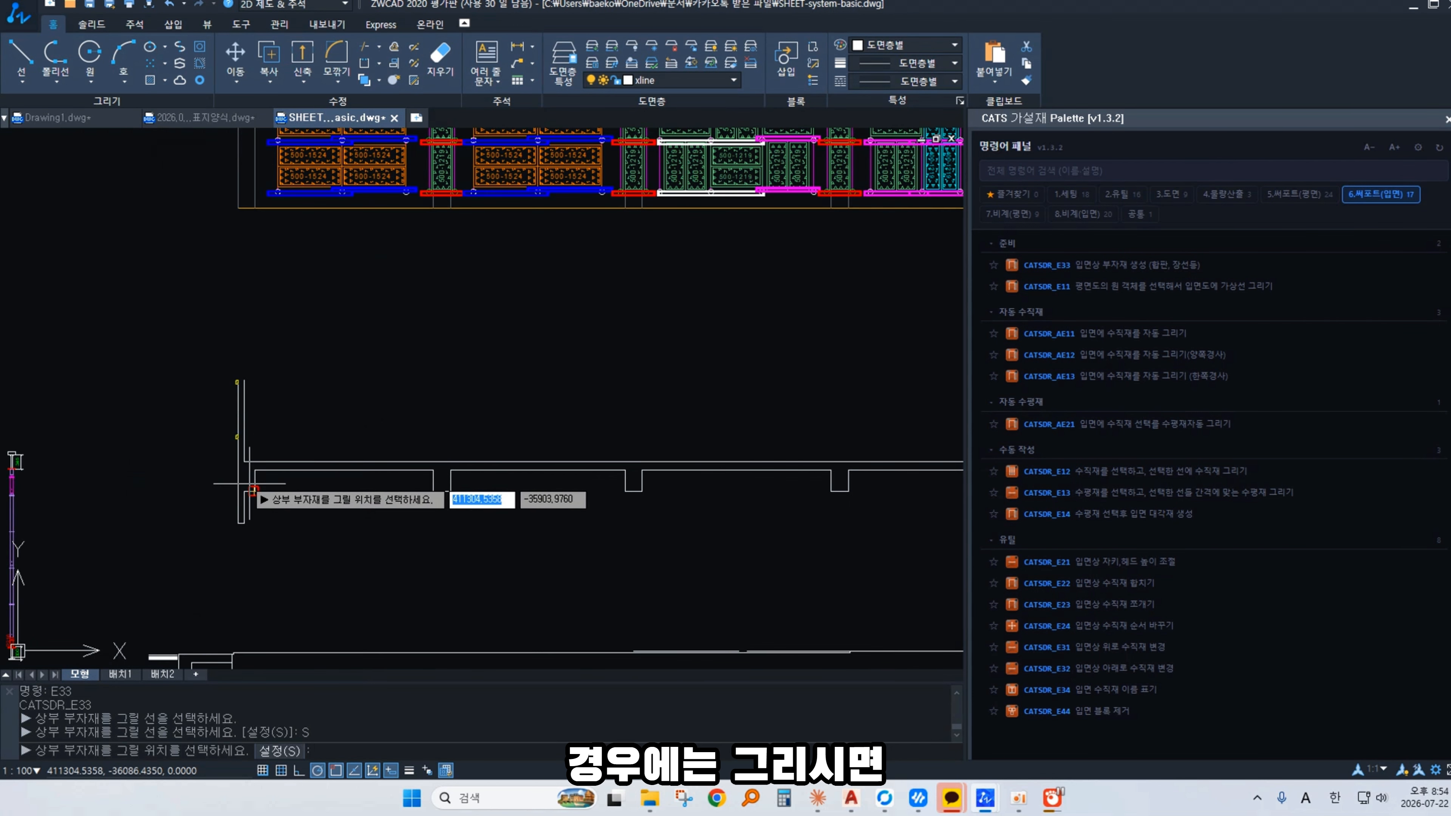
Step: Draw the upper members beneath the first slab bay of the elevation with E33 by picking their location
key(Escape)
scroll(269, 503, up, 2)
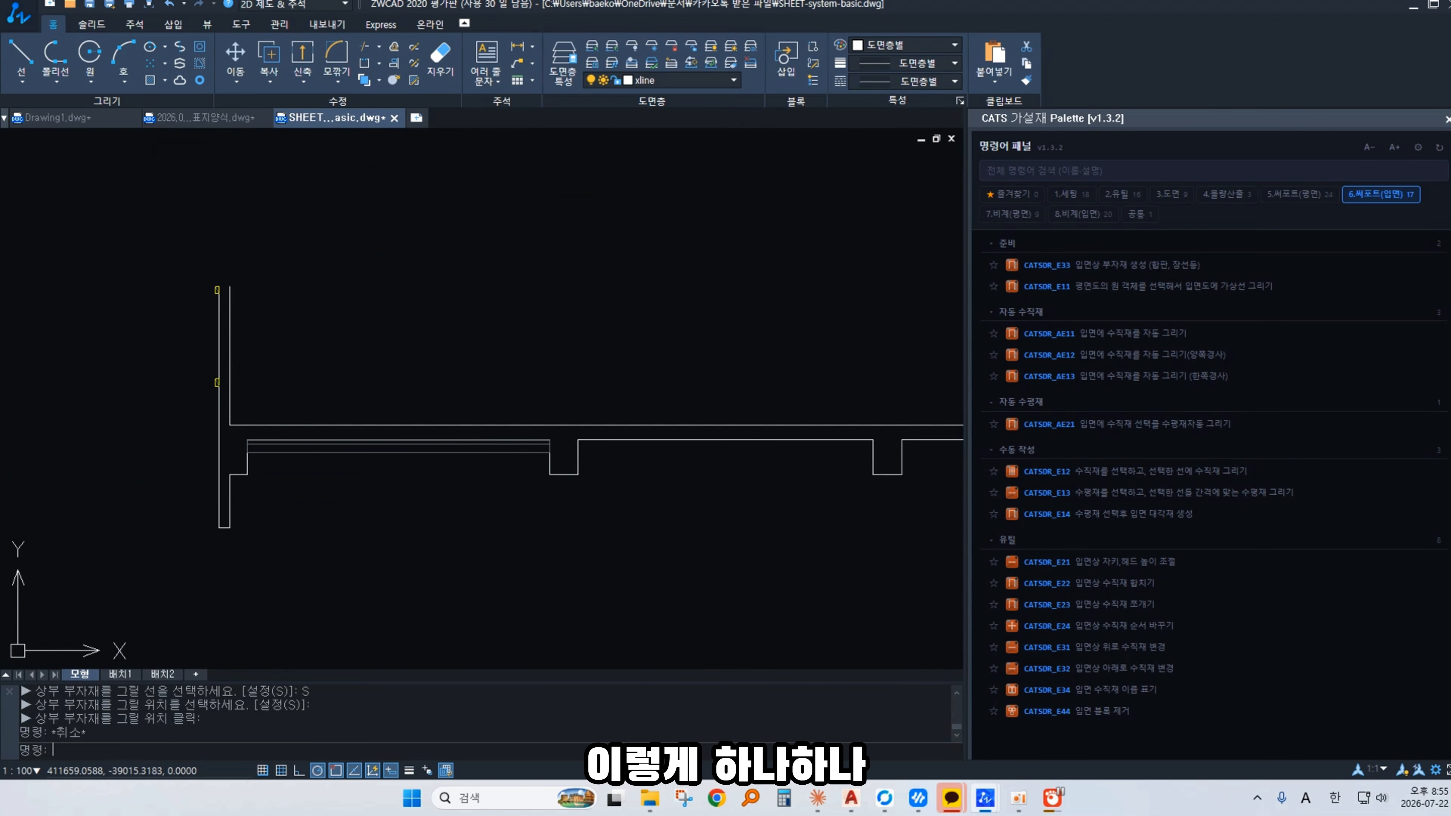
scroll(382, 488, up, 3)
scroll(288, 413, down, 3)
middle_drag(742, 441, 282, 379)
Step: Restart E33 and turn on drawing by line selection (선 선택해서 그리기) in its options
key(space)
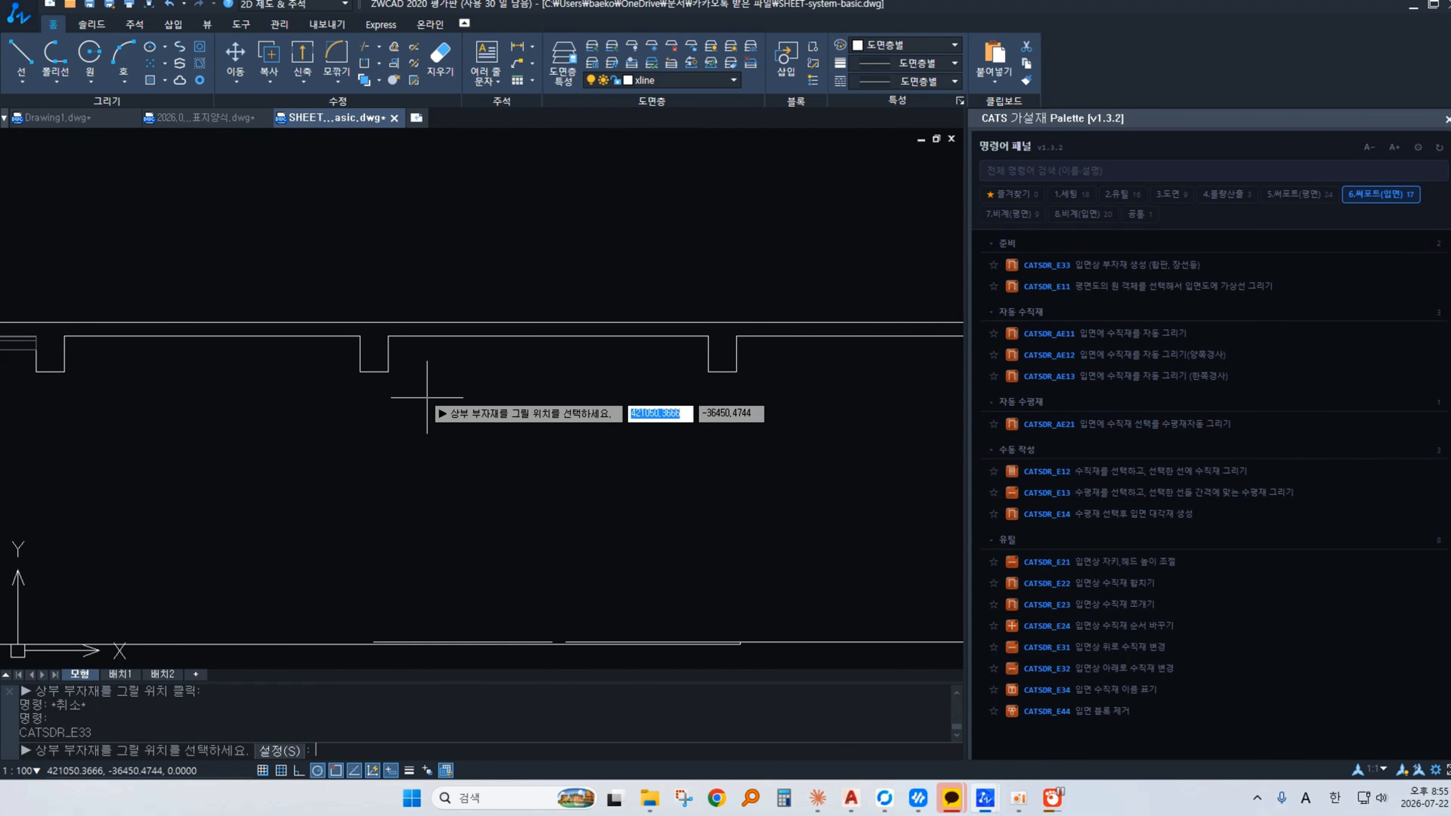
text(S)
key(Return)
click(205, 283)
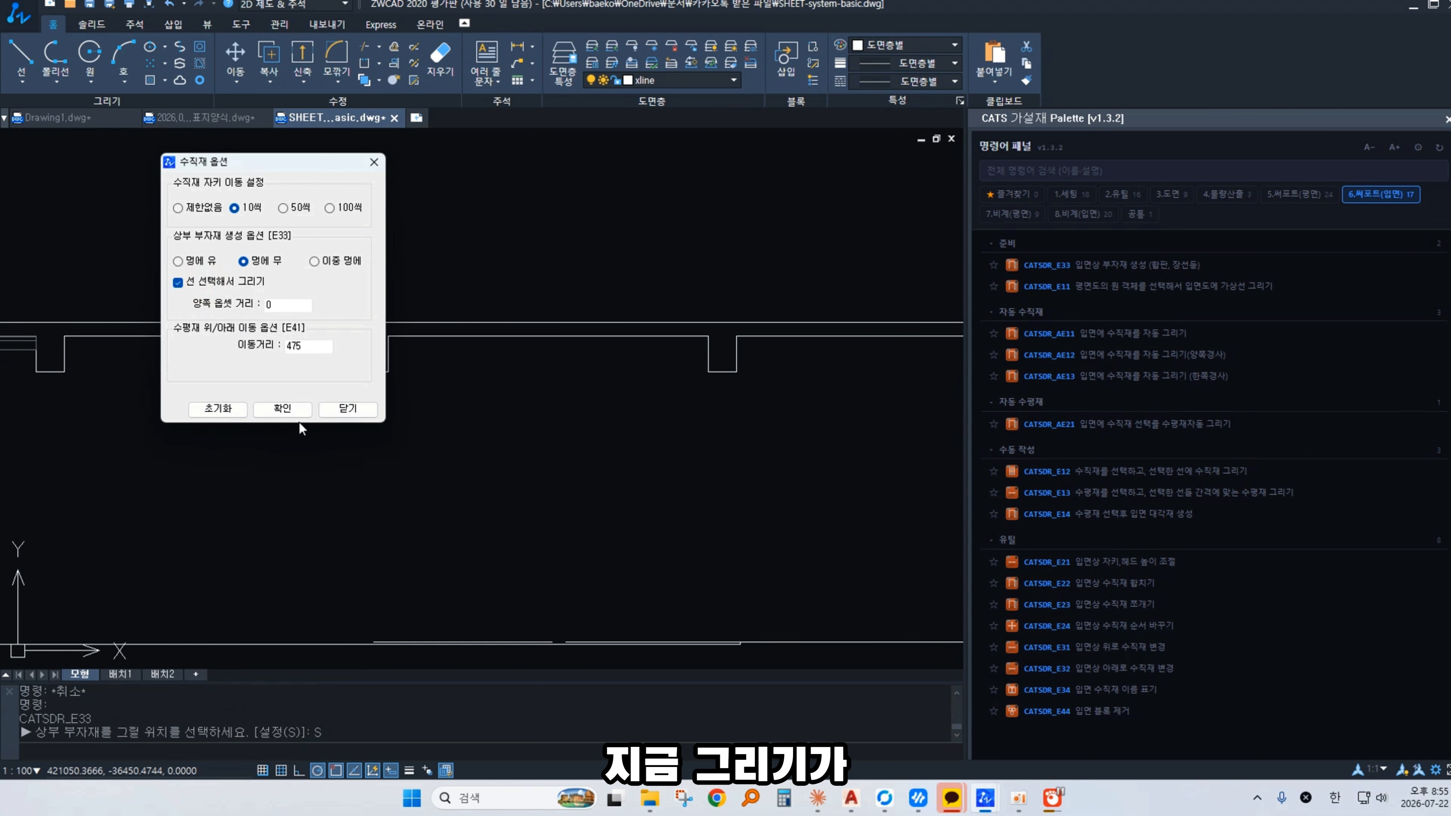
click(282, 408)
Step: Draw upper members beneath the remaining three slab bays by selecting their underside lines together
click(46, 327)
scroll(390, 356, down, 2)
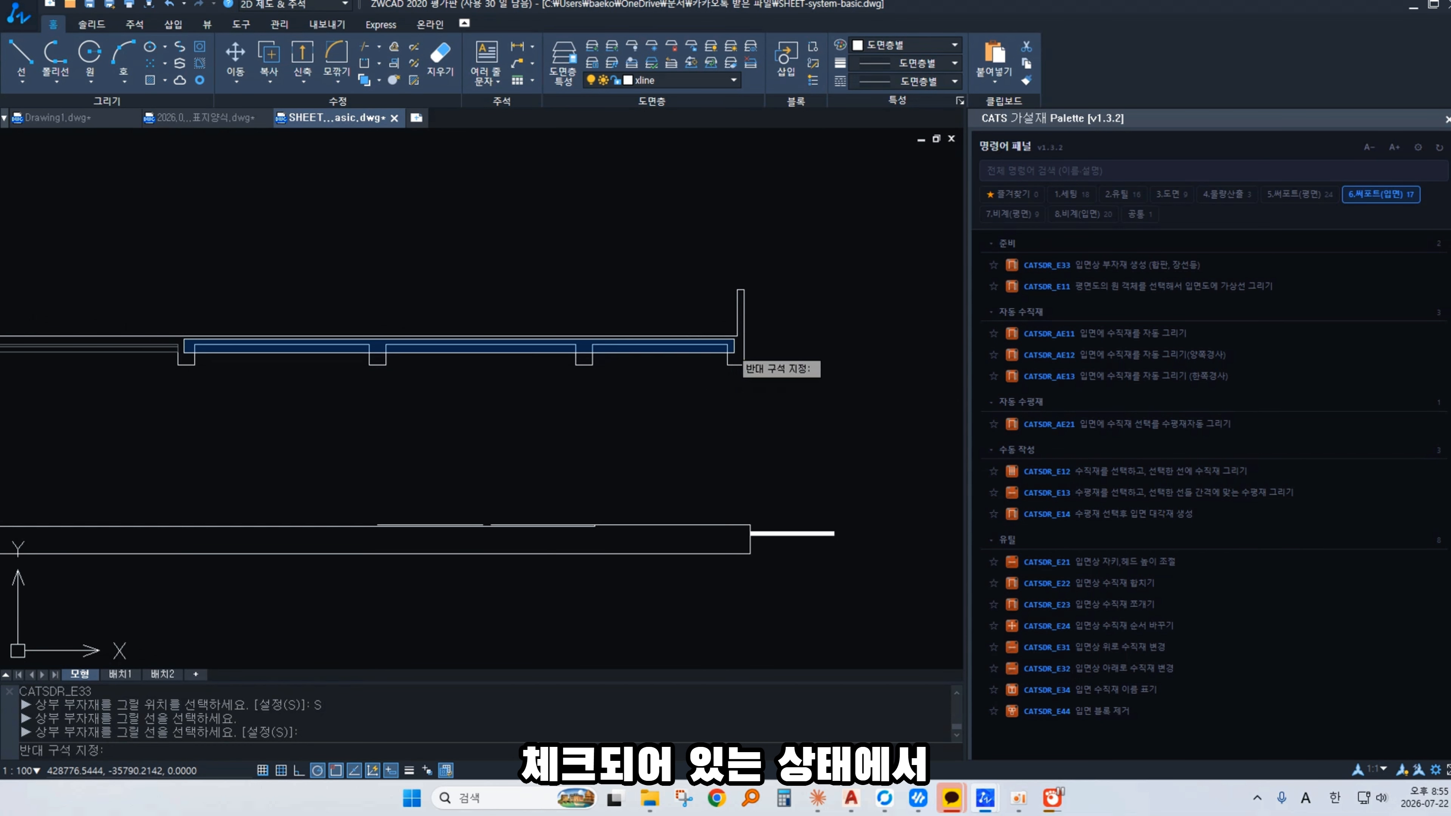
click(735, 352)
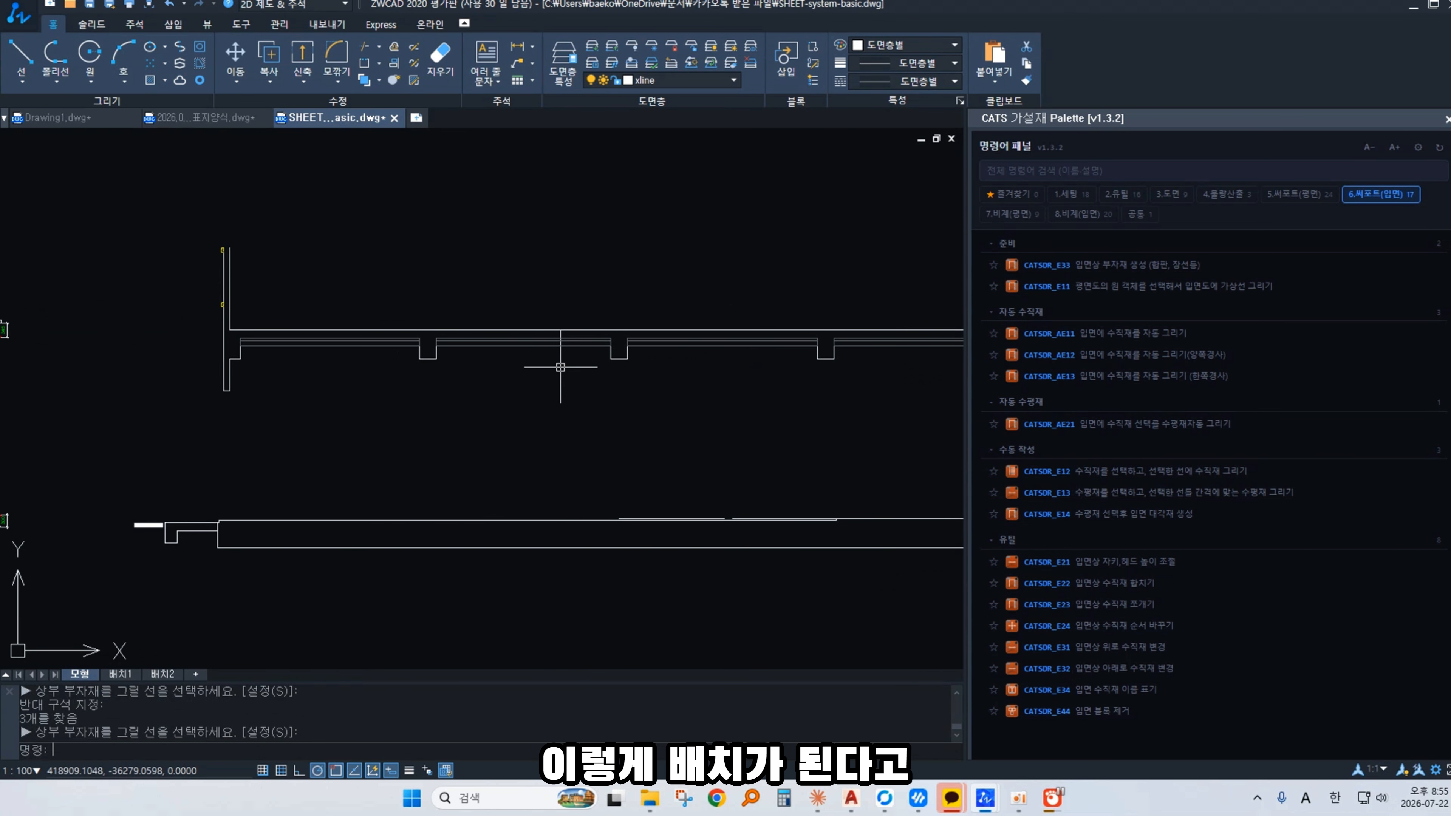
mouse_move(785, 396)
middle_down()
mouse_move(518, 382)
mouse_move(664, 421)
mouse_move(630, 411)
middle_up()
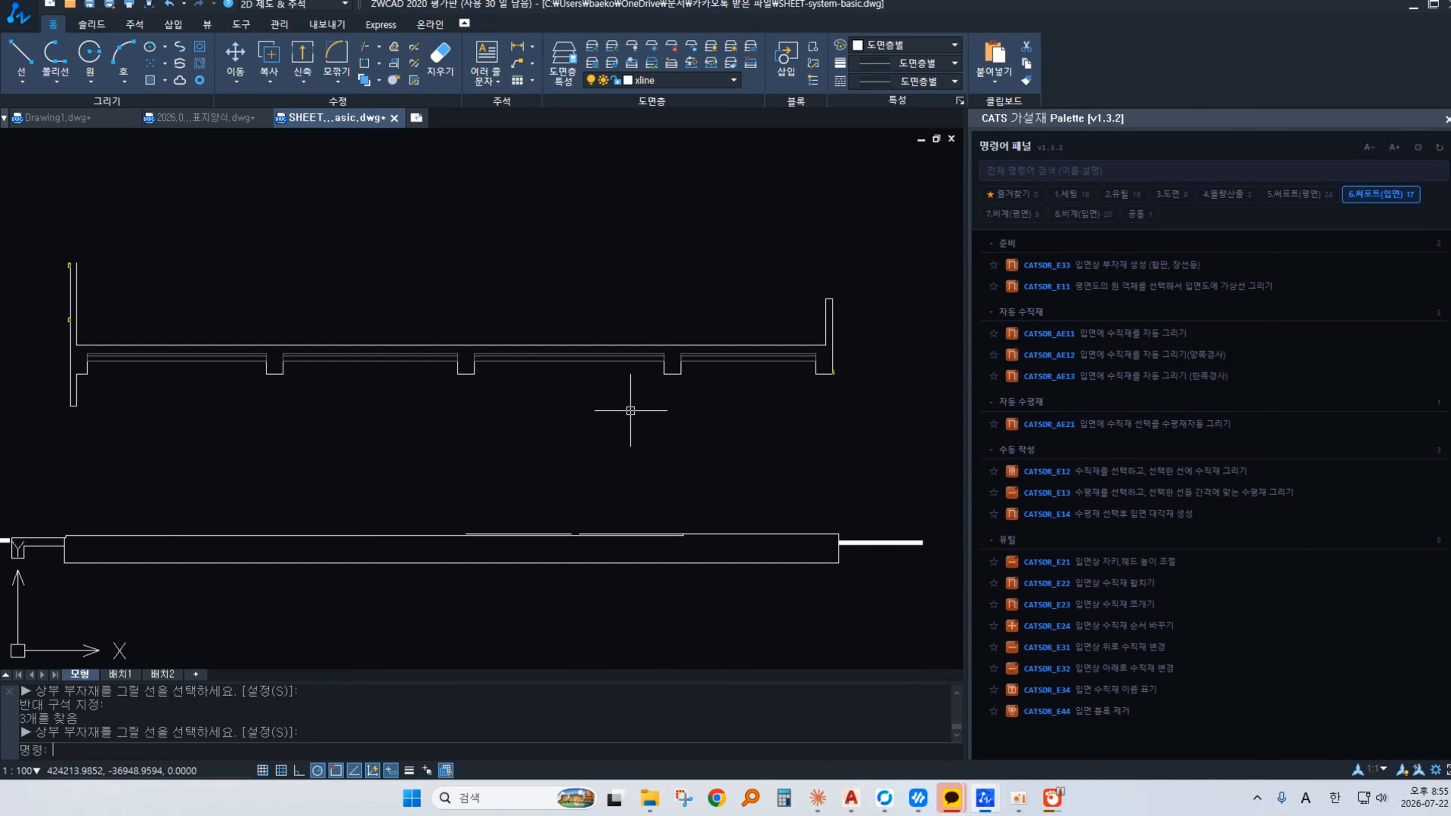
Step: Enter the two-side offset distance (양쪽 옵셋 거리) in the E33 options, keeping drawing by line selection
key(Return)
text(S)
key(Return)
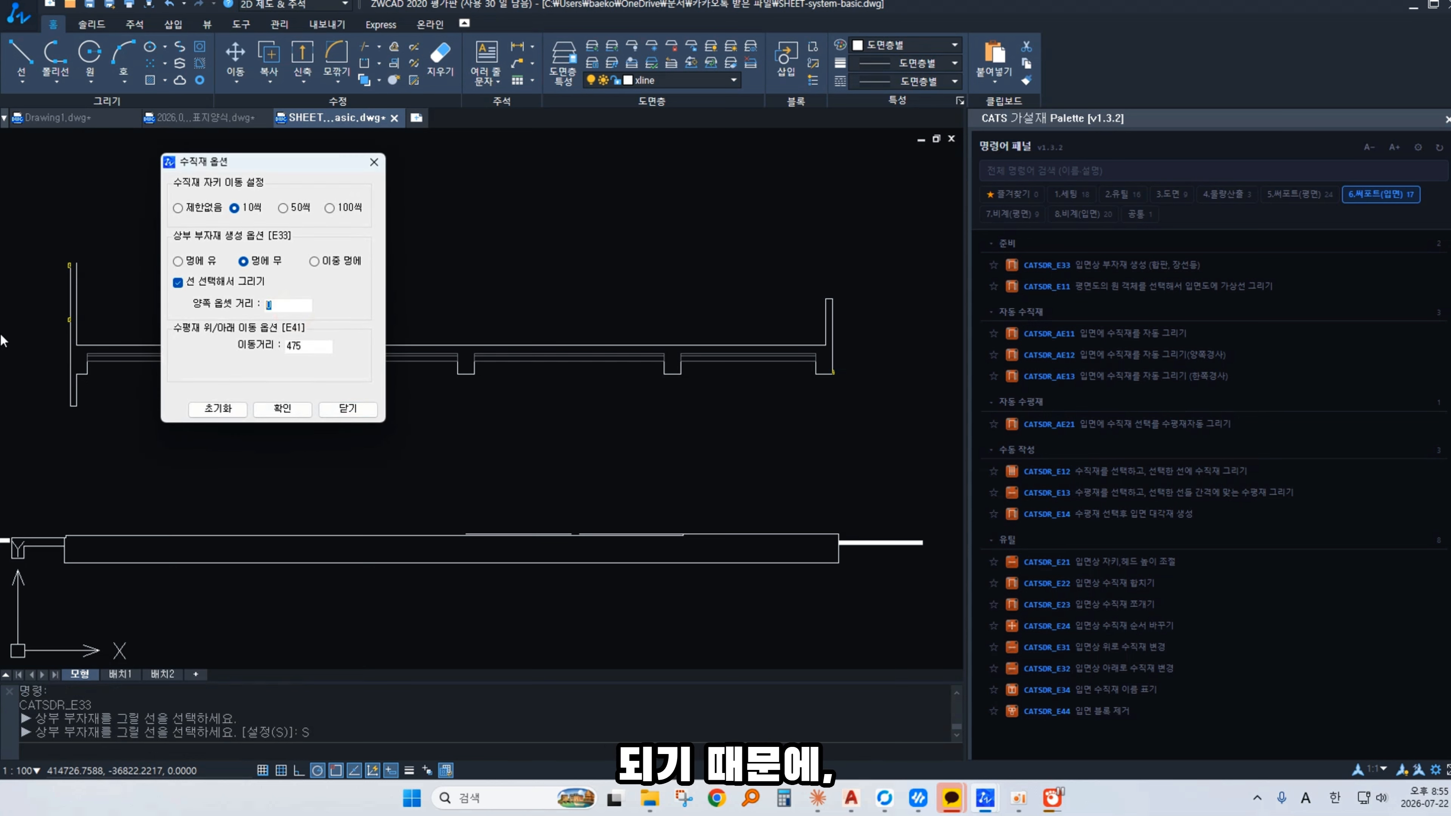
text(0)
click(283, 409)
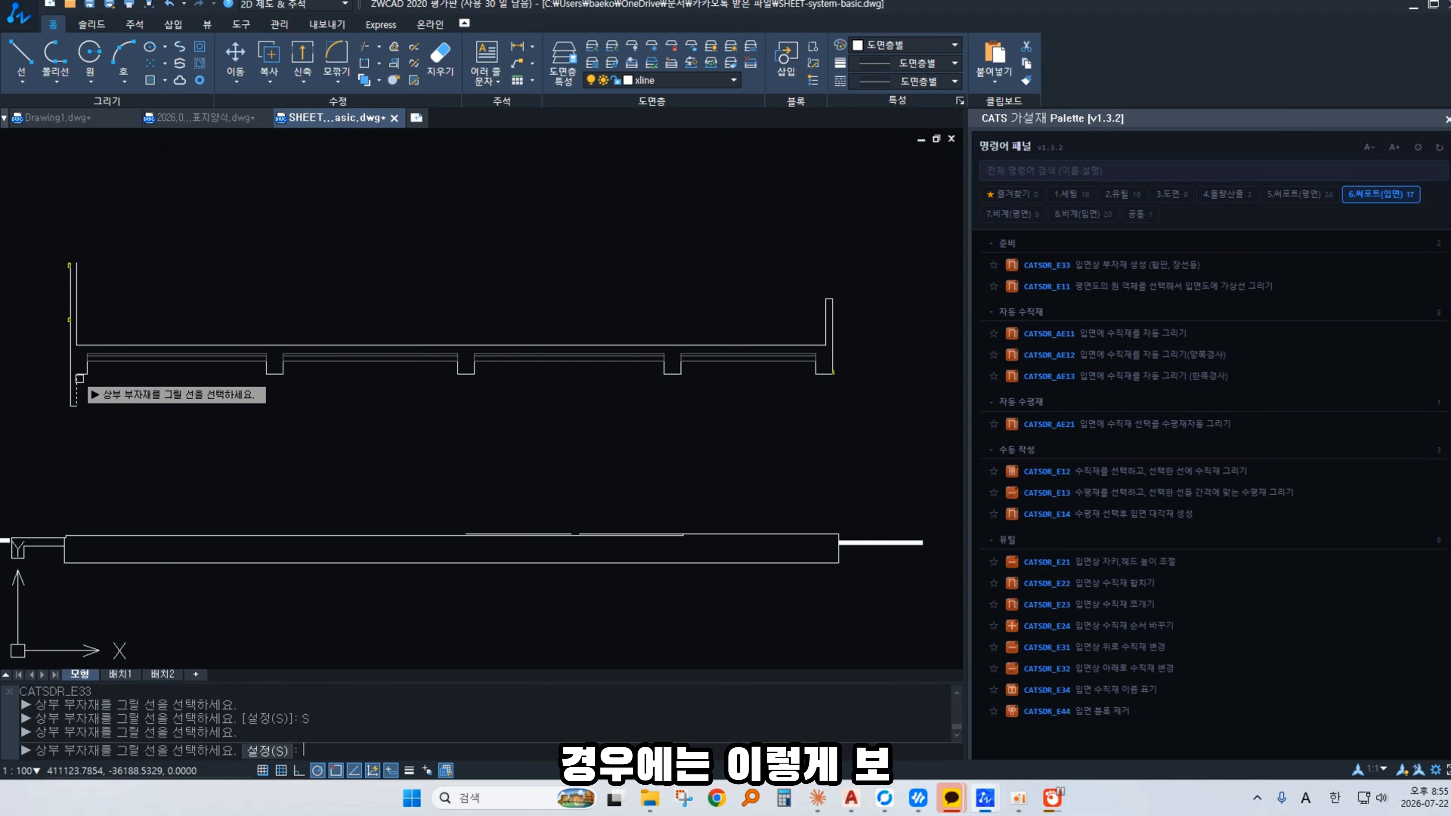
Step: Draw upper members beneath all four beams of the elevation by selecting their underside lines together
scroll(194, 389, up, 4)
drag(132, 391, 100, 325)
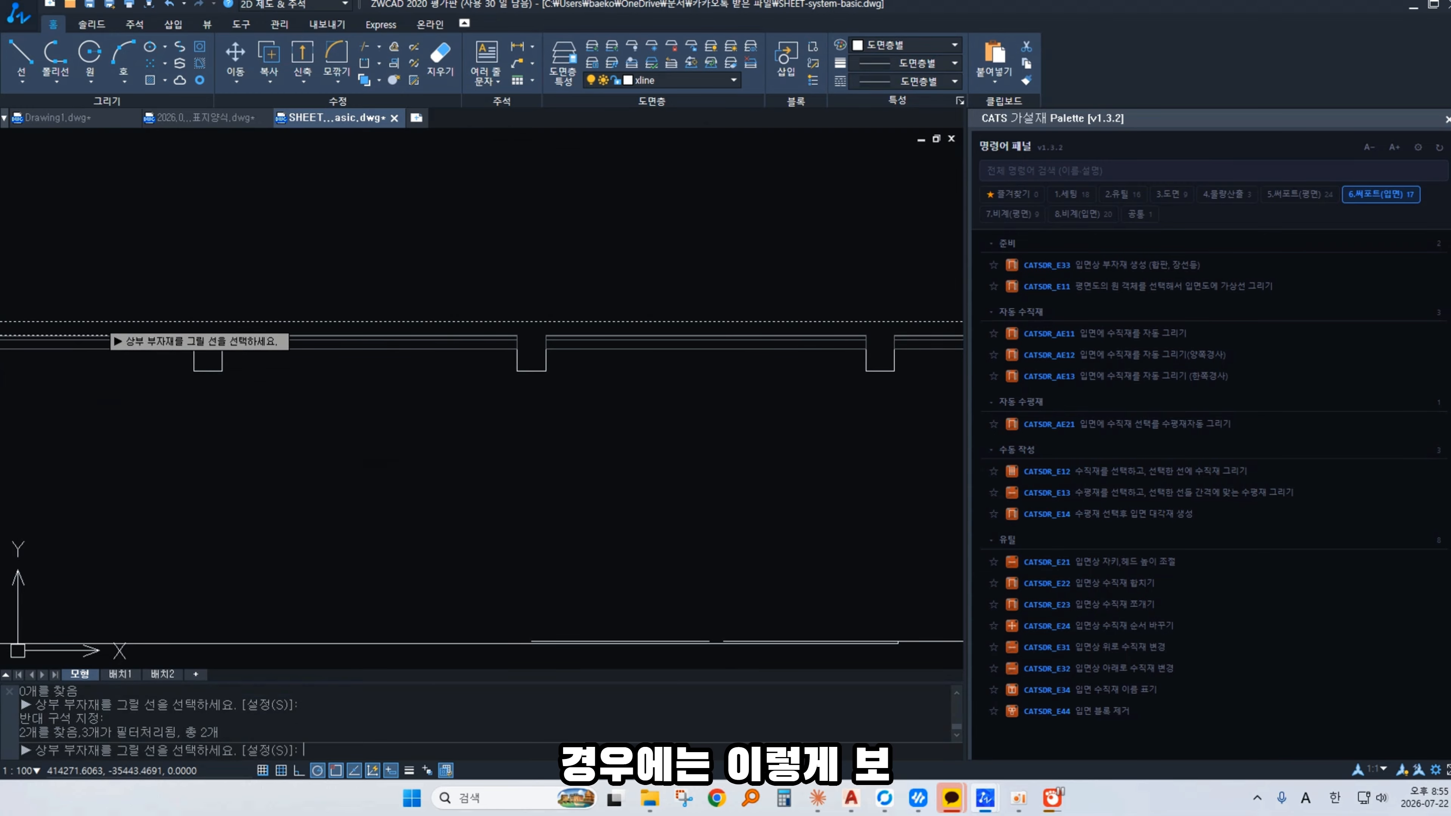
shift+drag(157, 377, 117, 325)
click(137, 362)
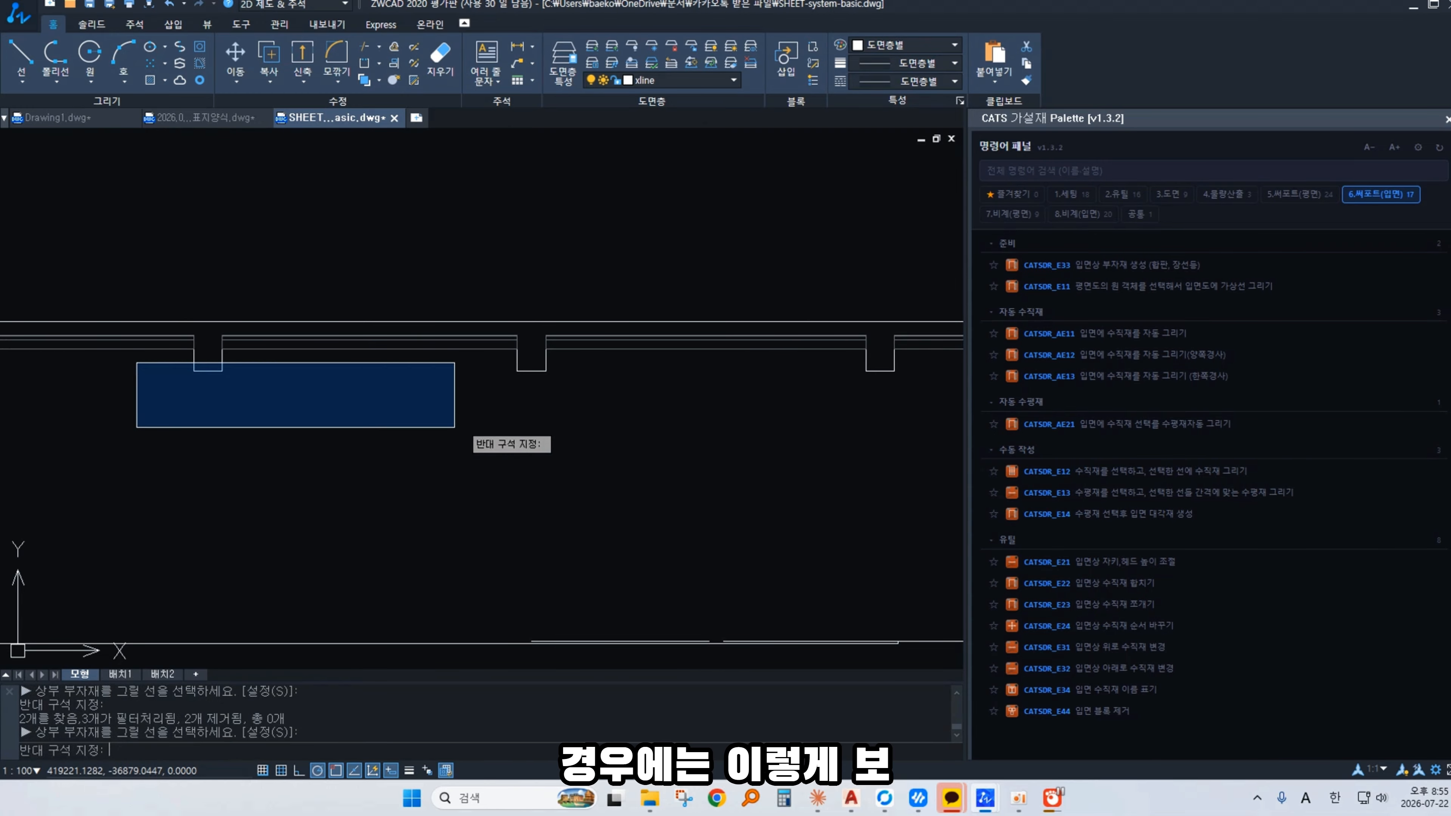
scroll(454, 427, down, 2)
middle_drag(455, 428, 255, 400)
click(681, 412)
key(space)
scroll(470, 431, down, 1)
middle_drag(470, 431, 689, 423)
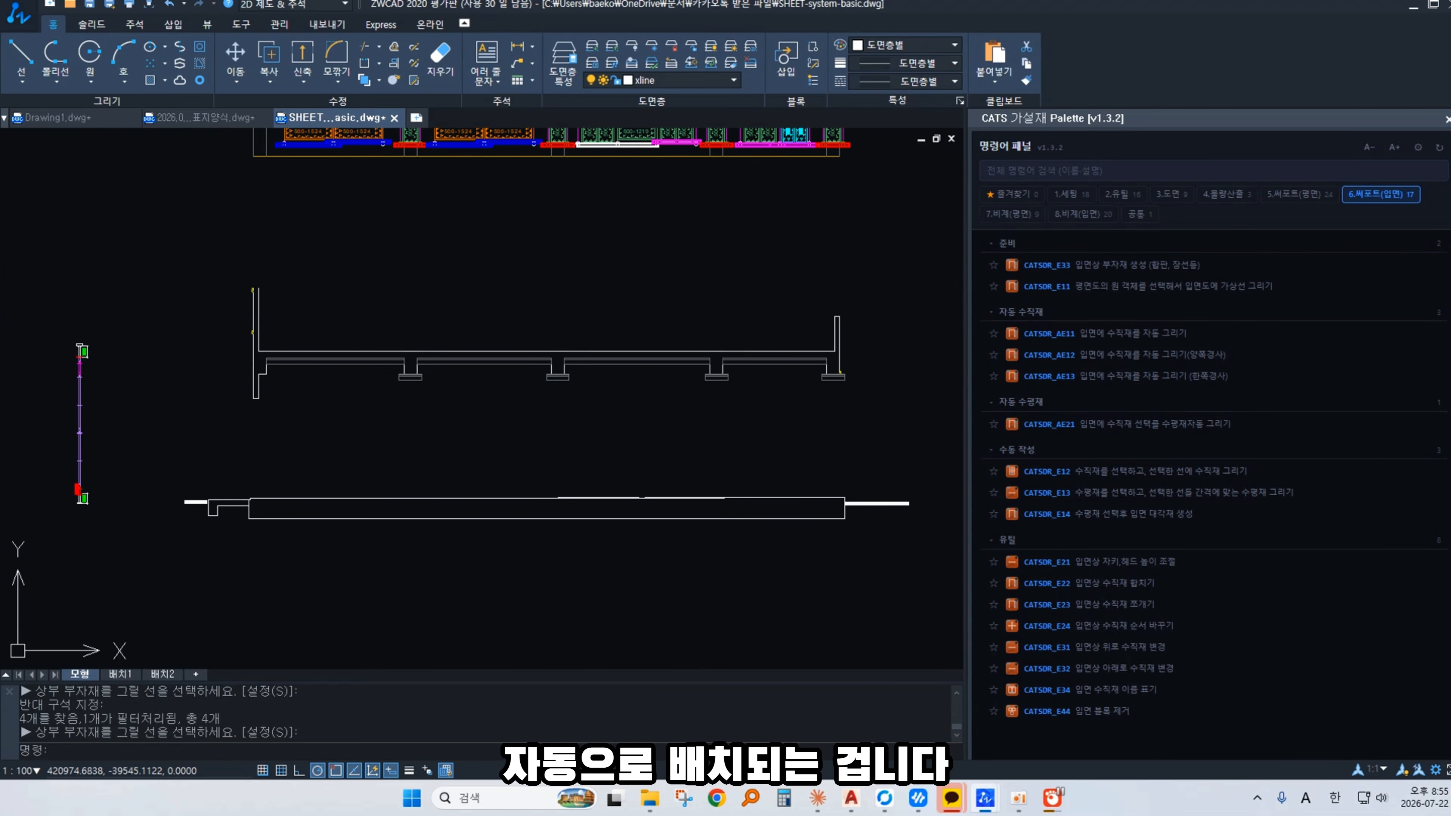
middle_drag(519, 305, 484, 361)
key(Escape)
key(Escape)
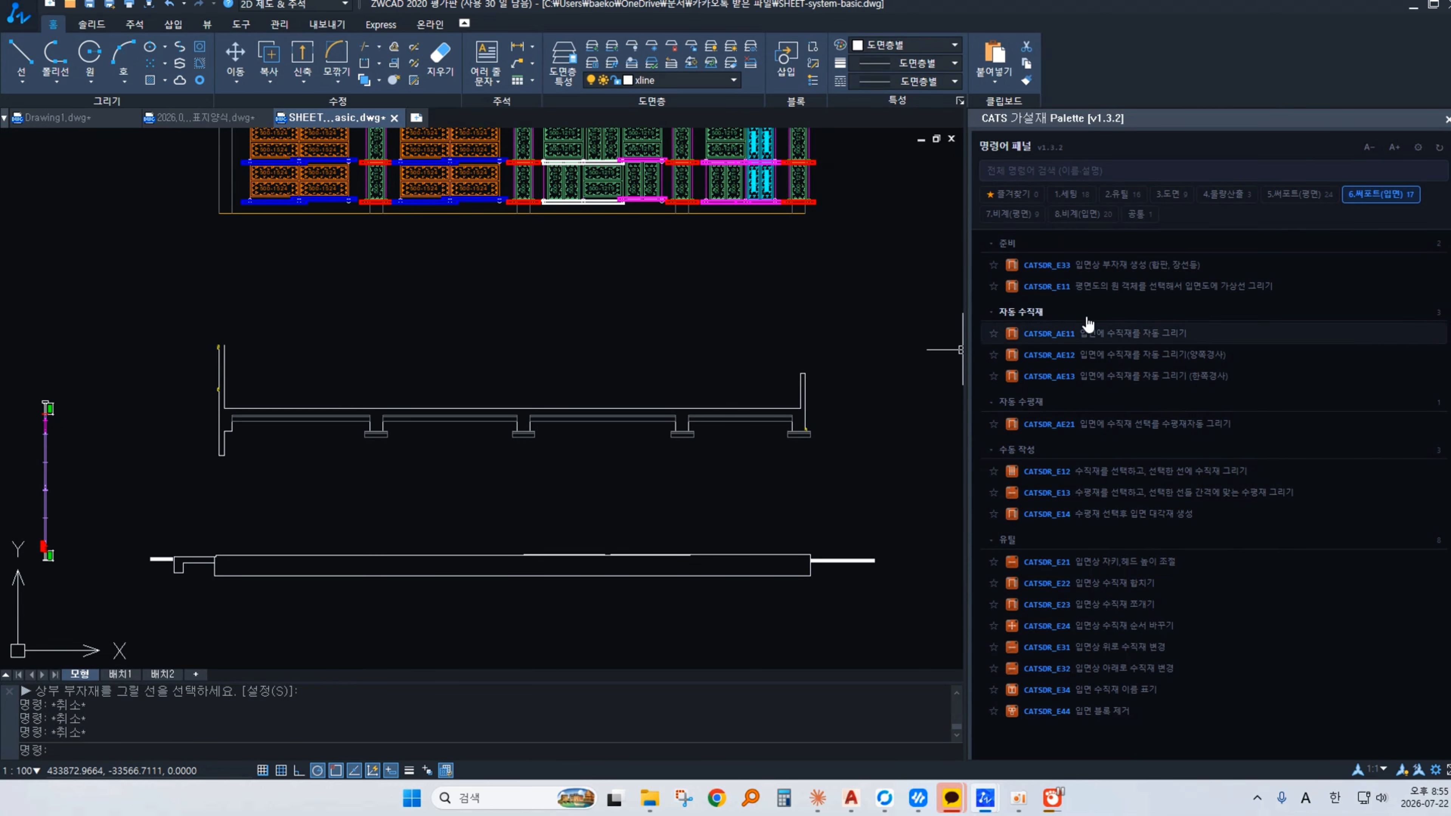
Step: Project virtual lines from the circles of the plan's lowest rows down through the elevation with E11
click(1047, 286)
click(127, 186)
click(836, 252)
key(space)
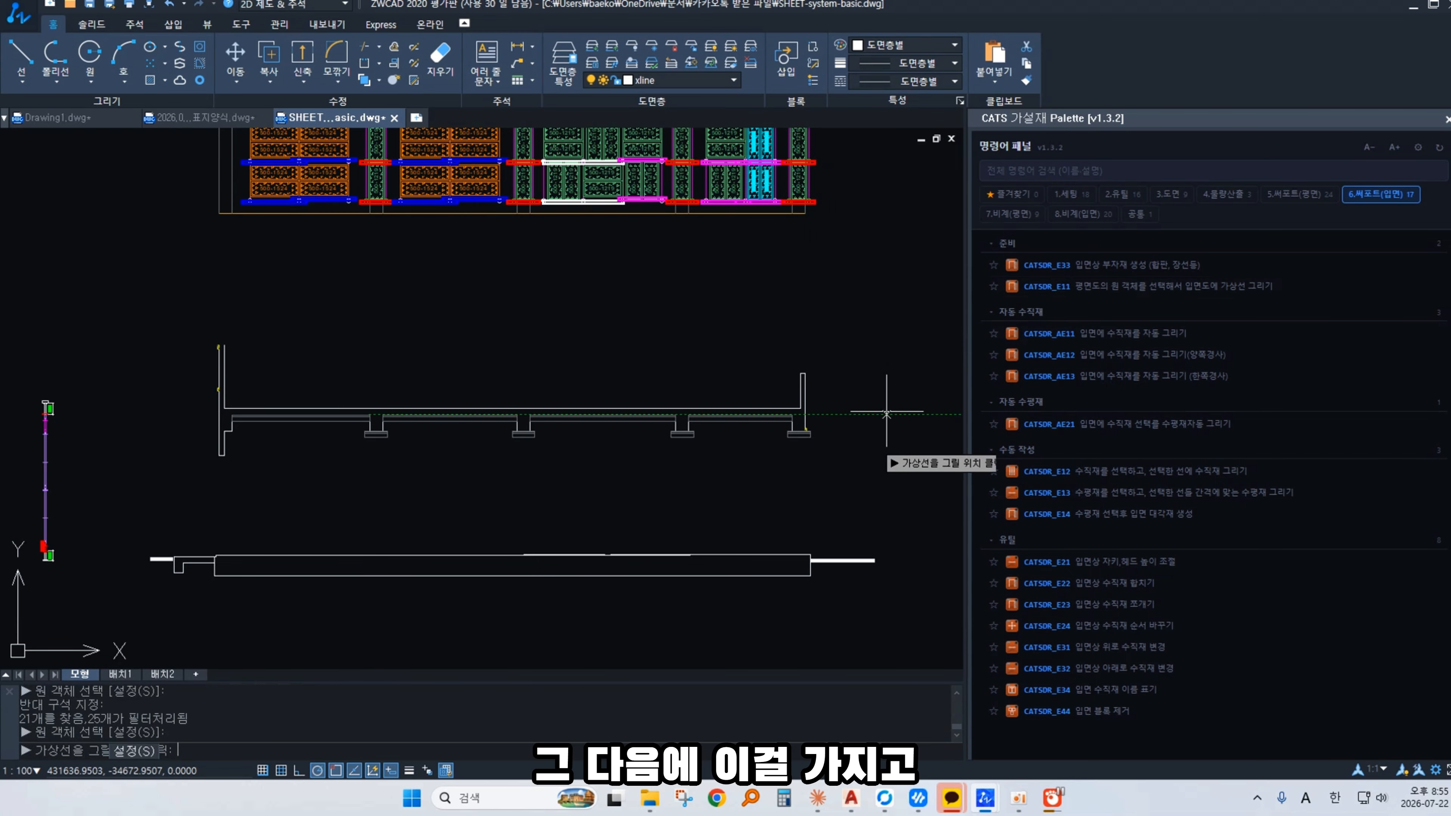
click(888, 630)
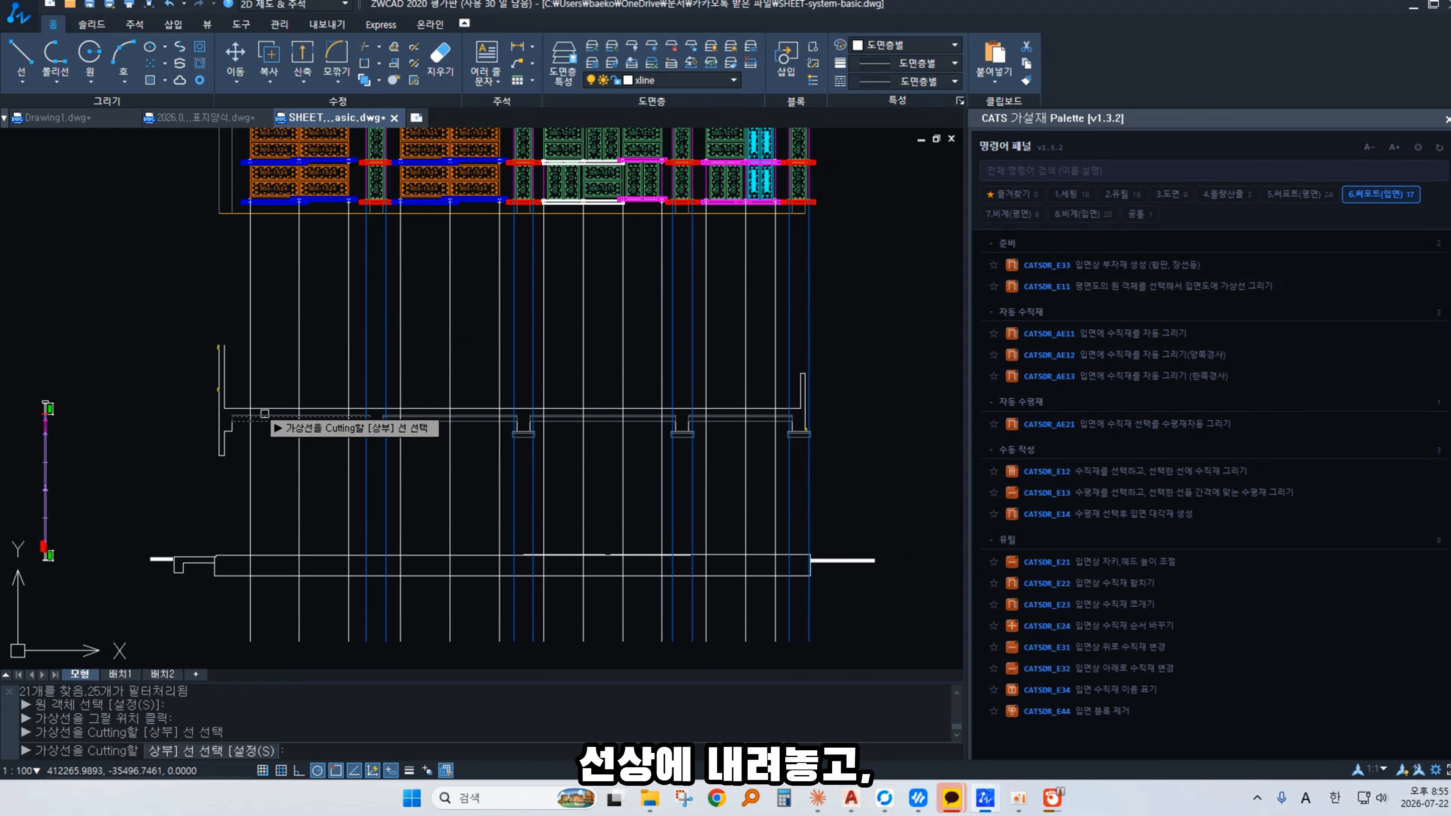
Step: Cut the tops of the virtual lines at the upper members, selecting all of the elevation's upper lines
click(242, 419)
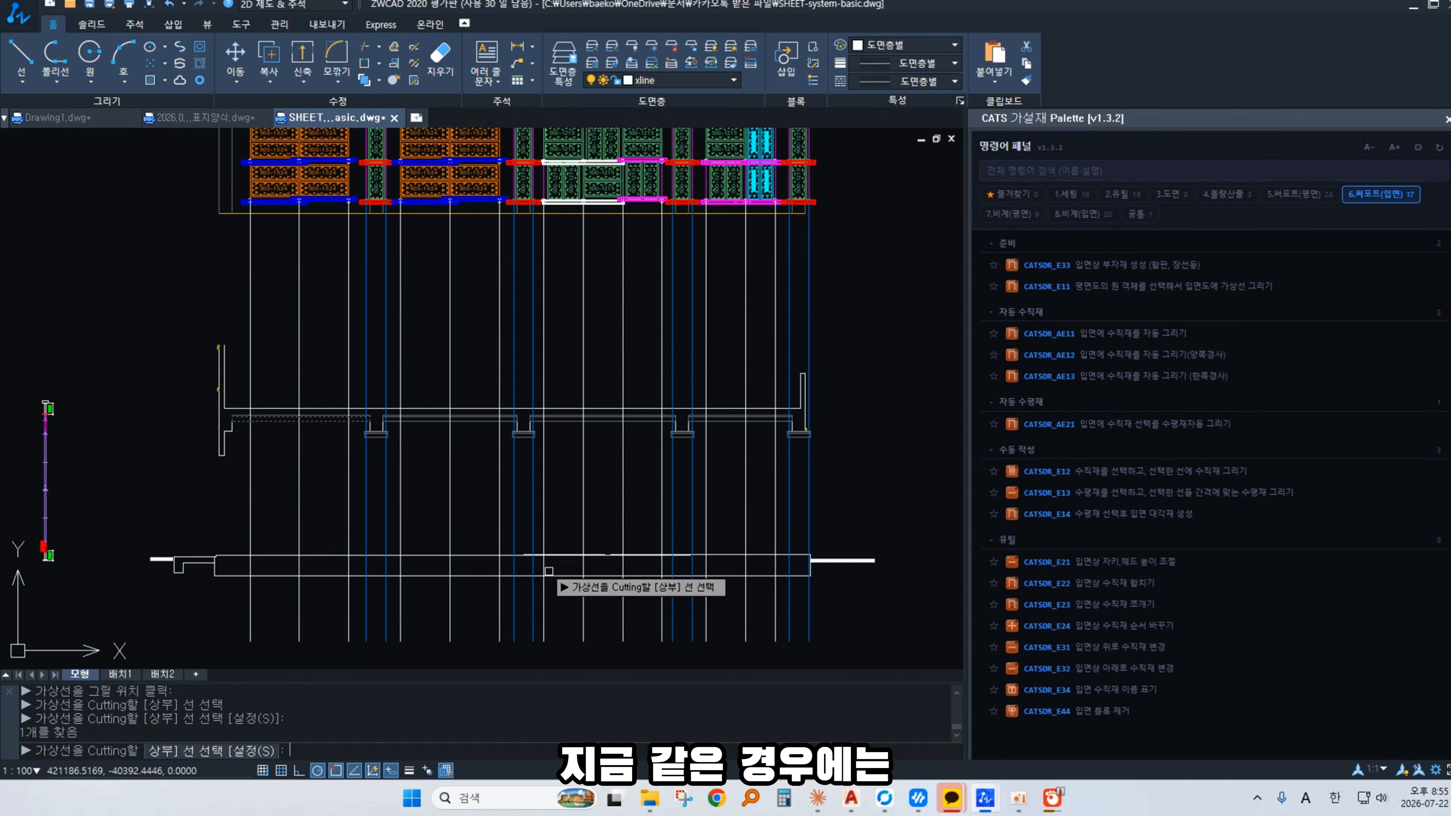
click(134, 395)
click(873, 487)
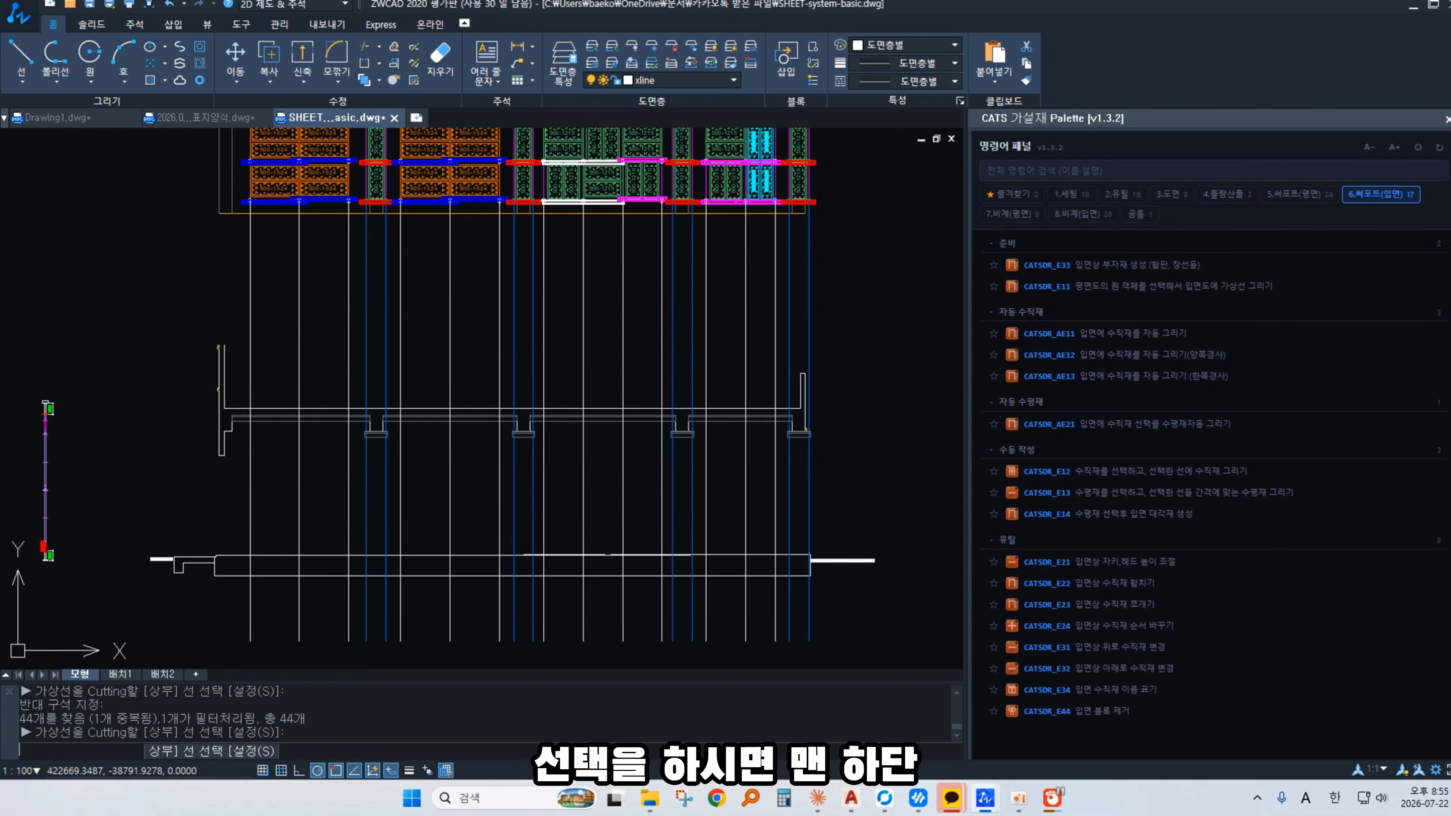
key(Return)
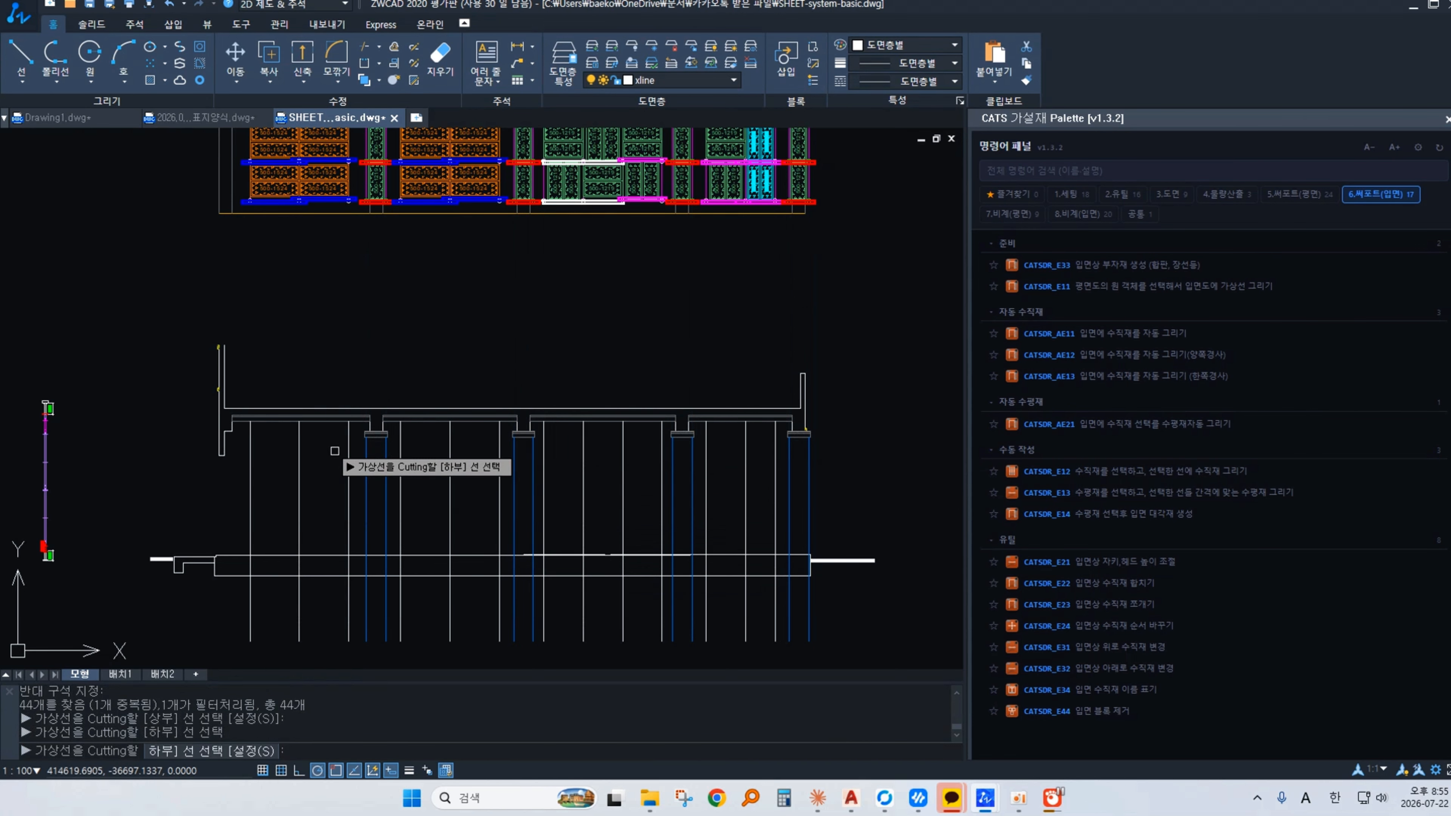
Step: Cut the bottoms of the virtual lines at the lower slab, selecting its top and underside lines
click(737, 555)
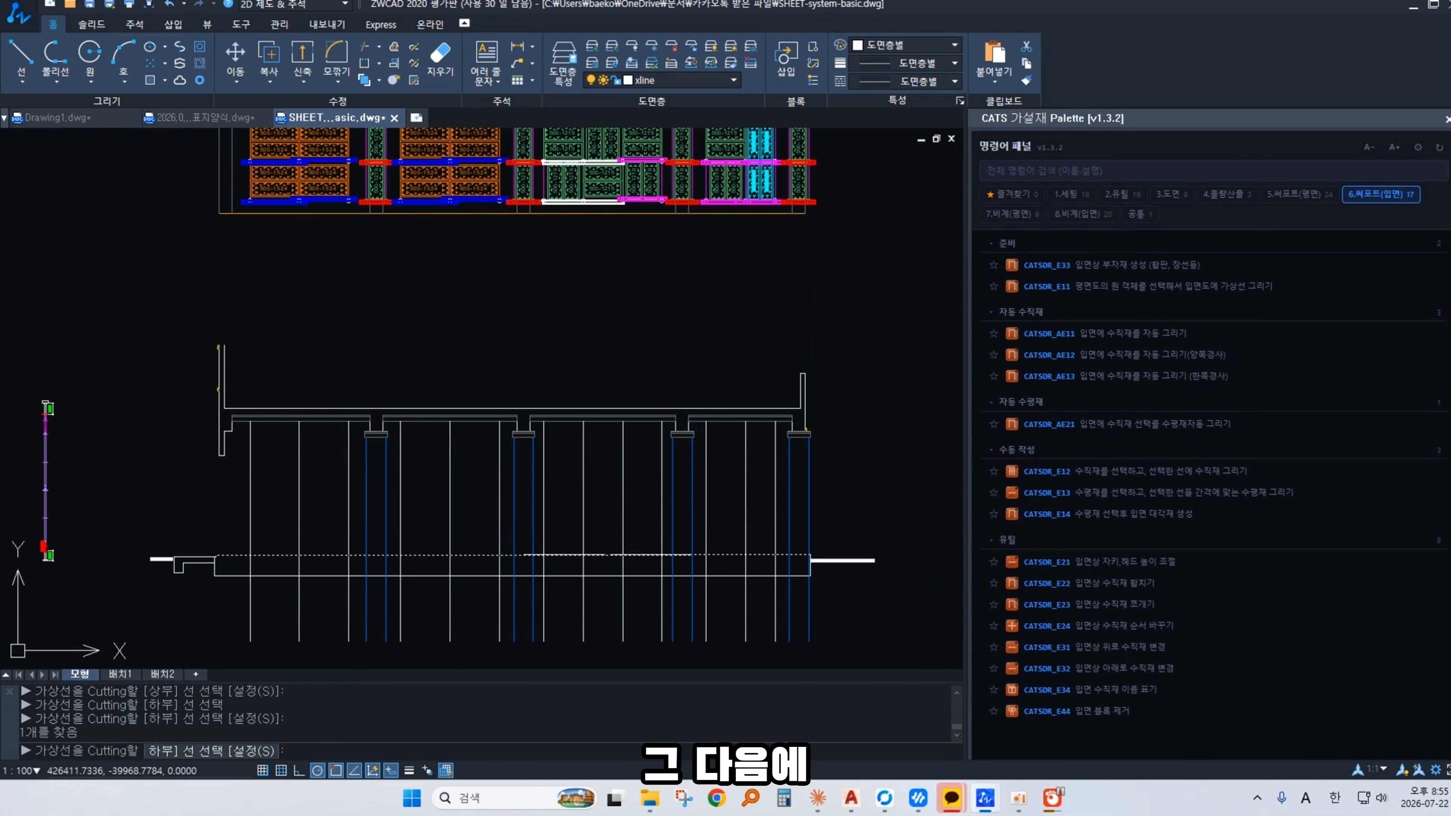
click(724, 575)
key(Return)
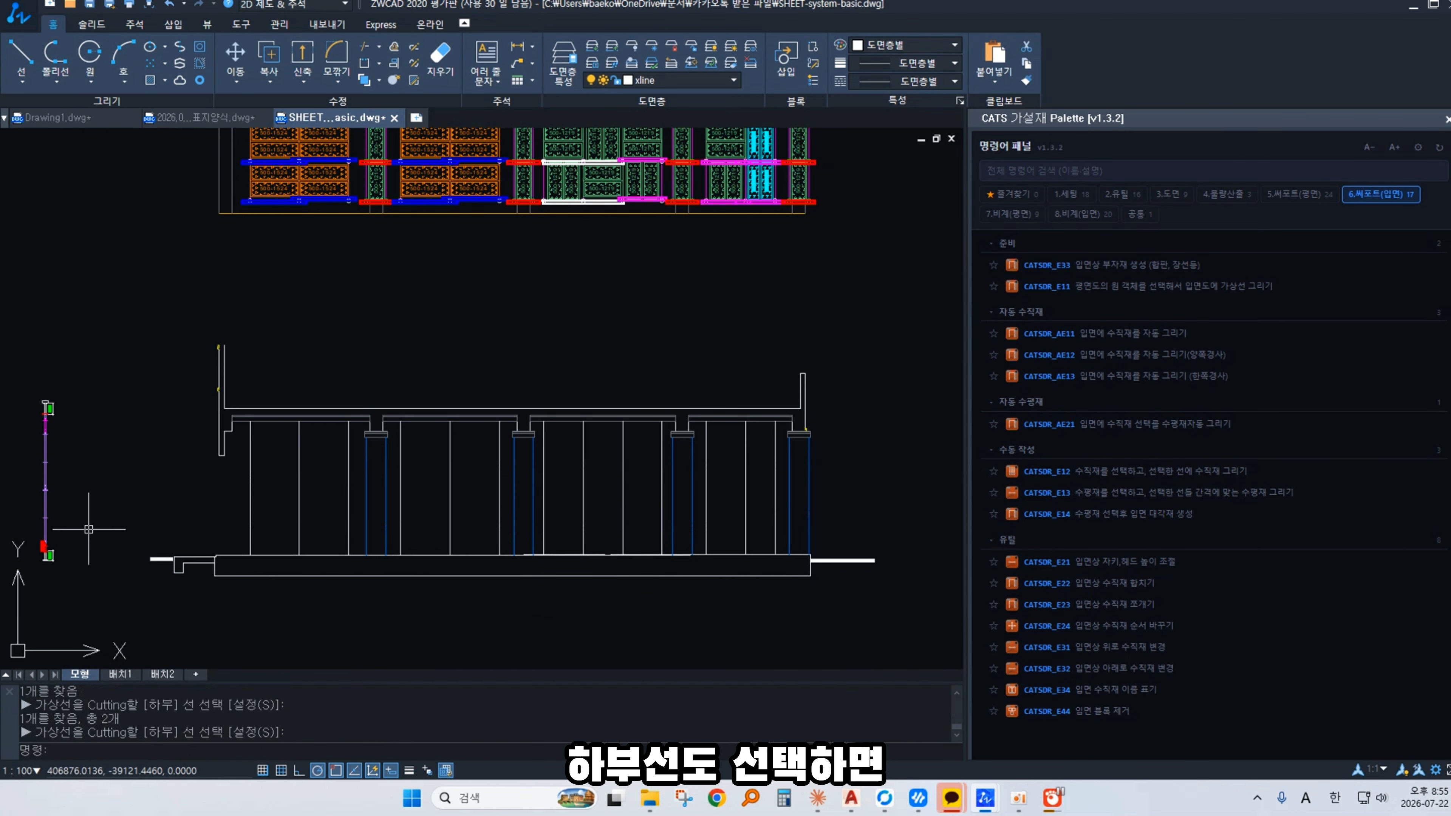
key(Escape)
key(Escape)
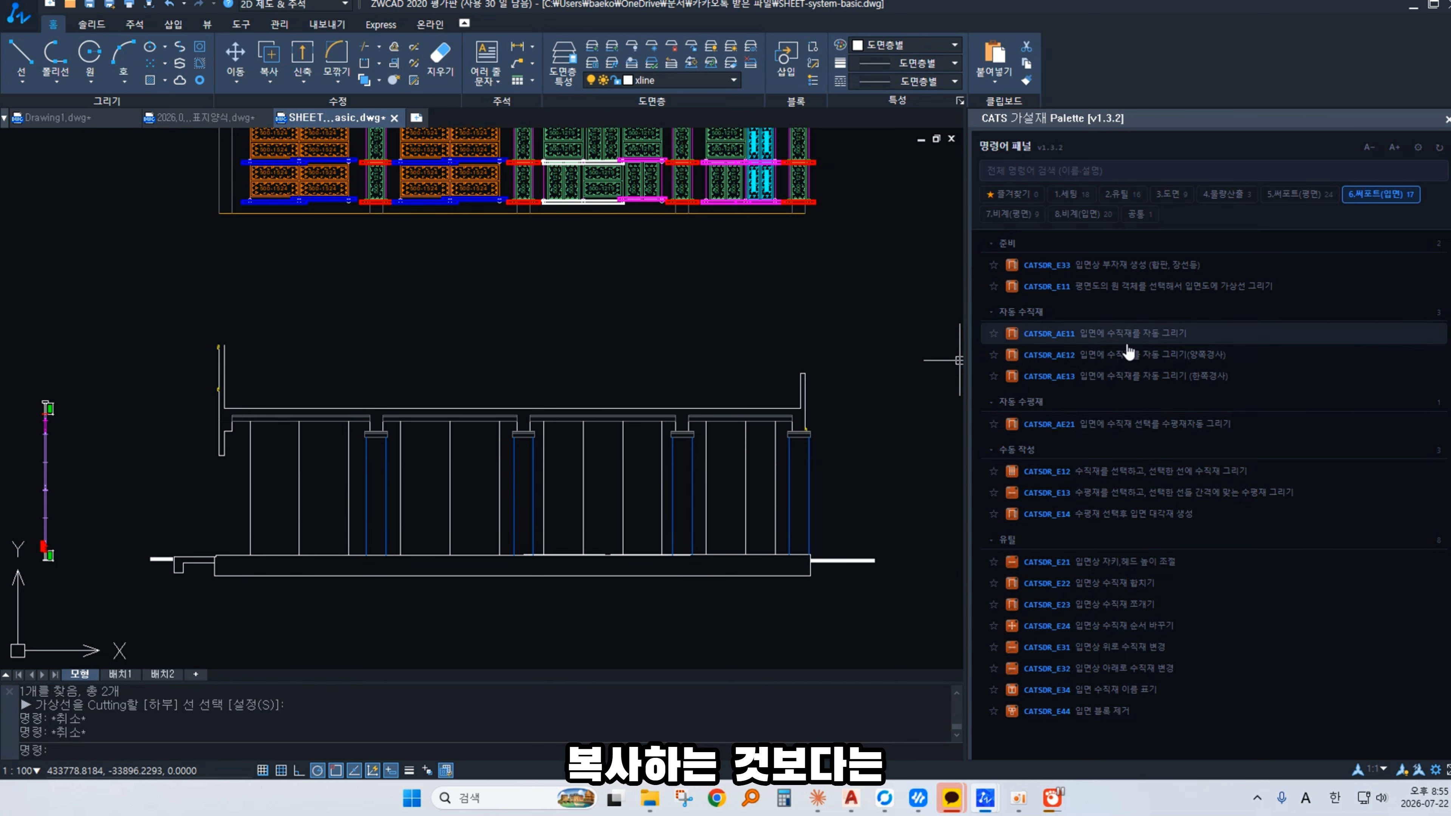
Step: Start AE11 and confirm its options with P2 as the lower starting vertical member and a lower jack height of 200
key(Escape)
key(Escape)
text(AE)
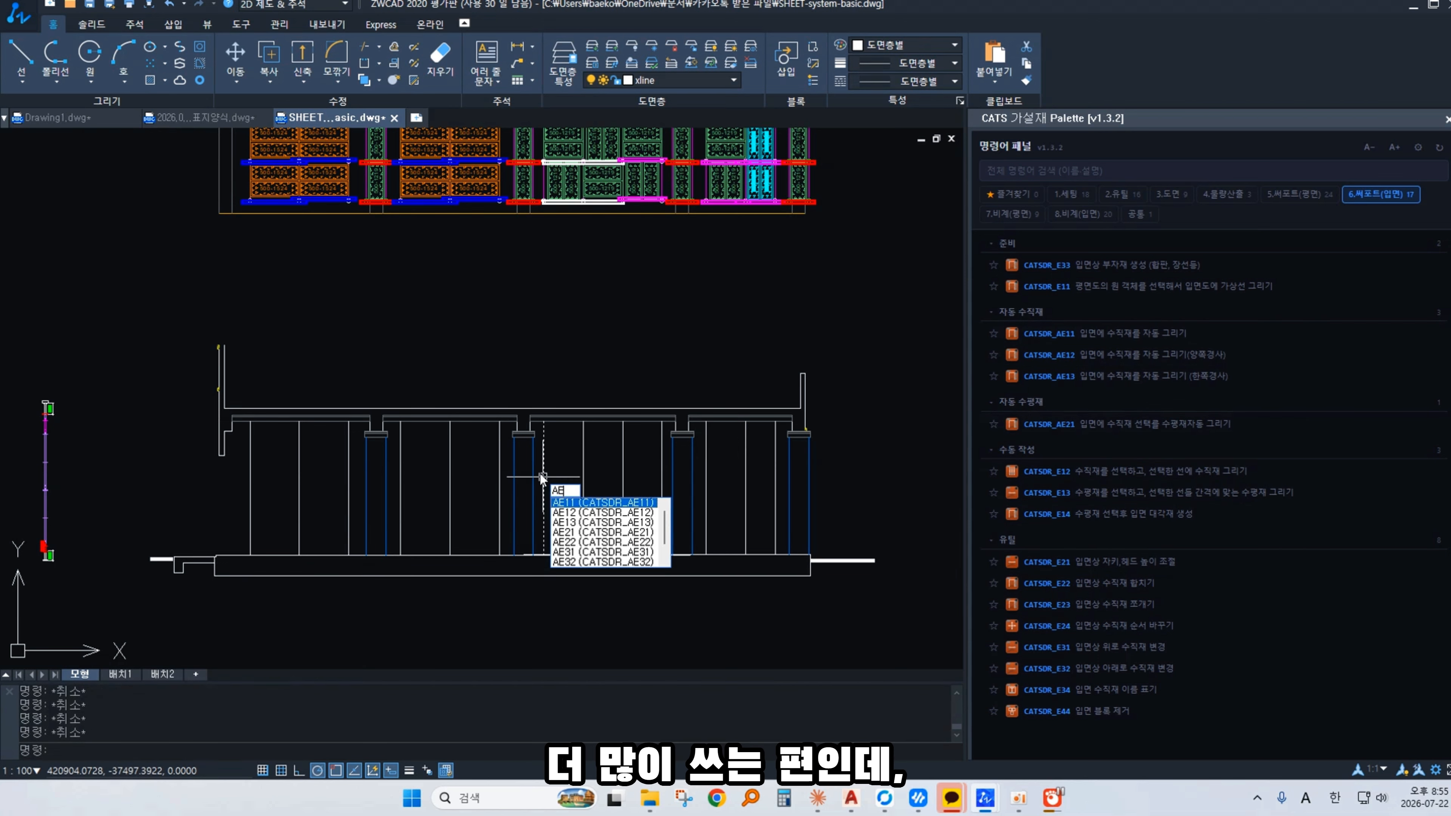
text(11)
key(Return)
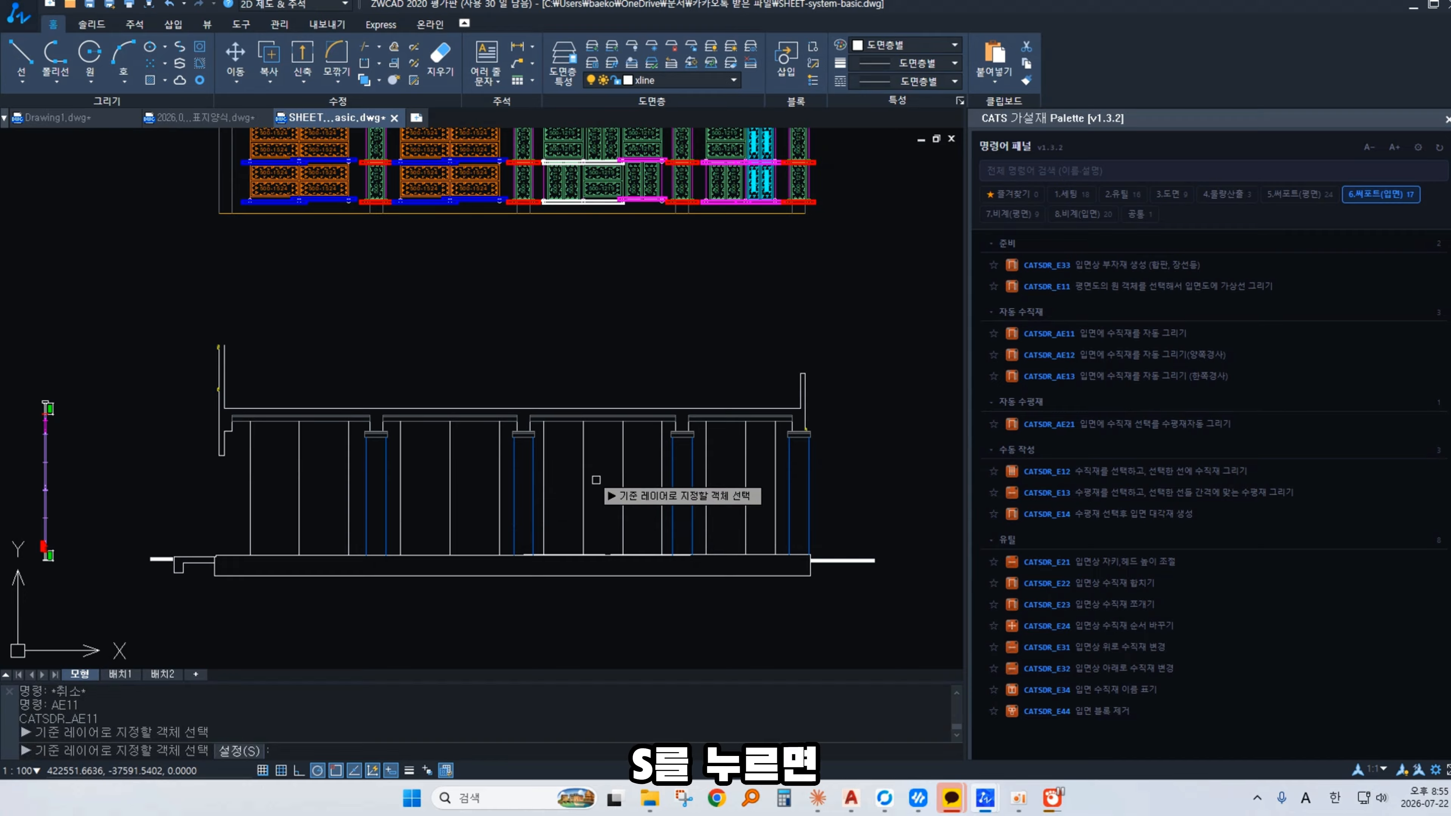
text(S)
key(Return)
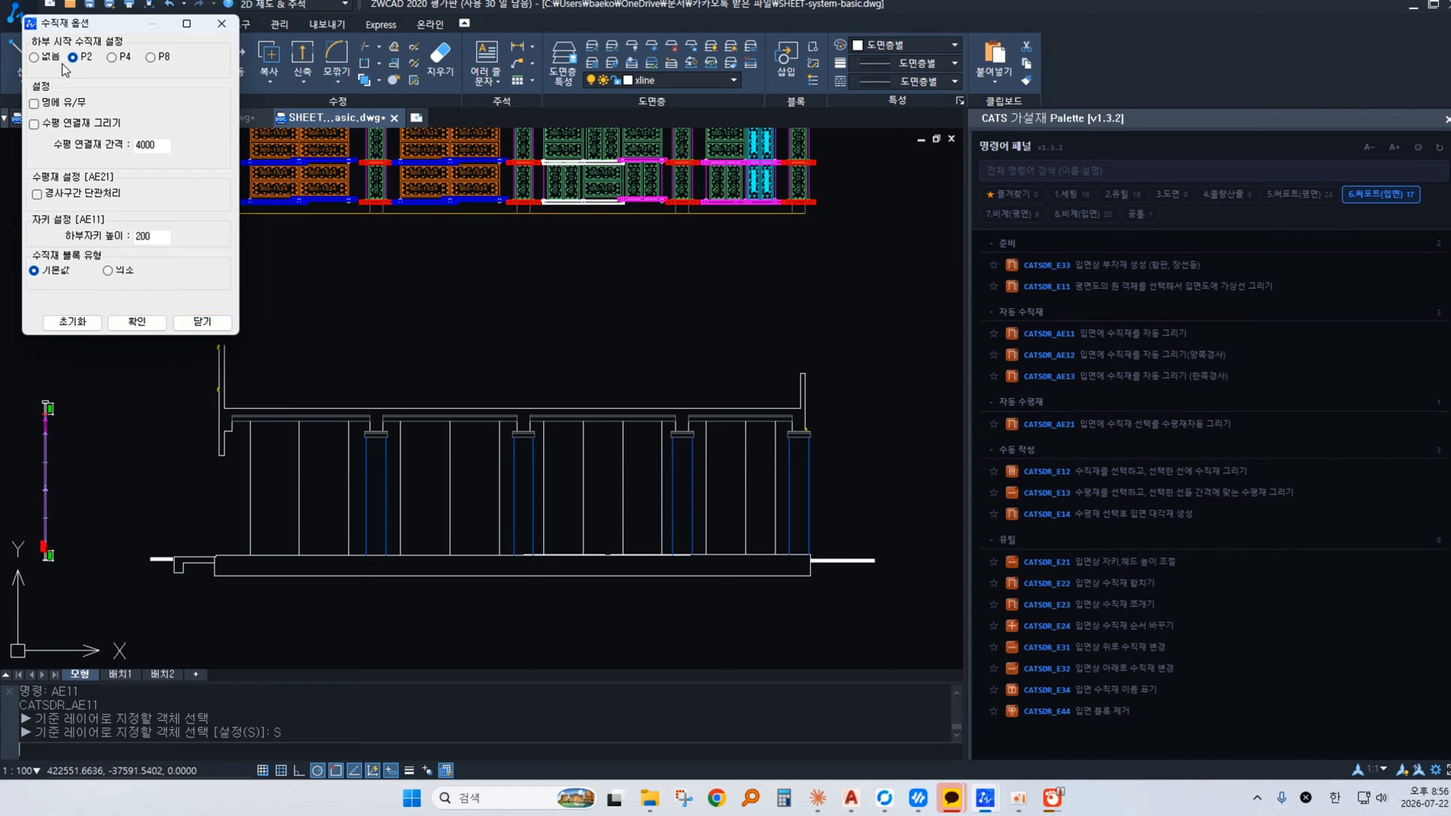
click(132, 322)
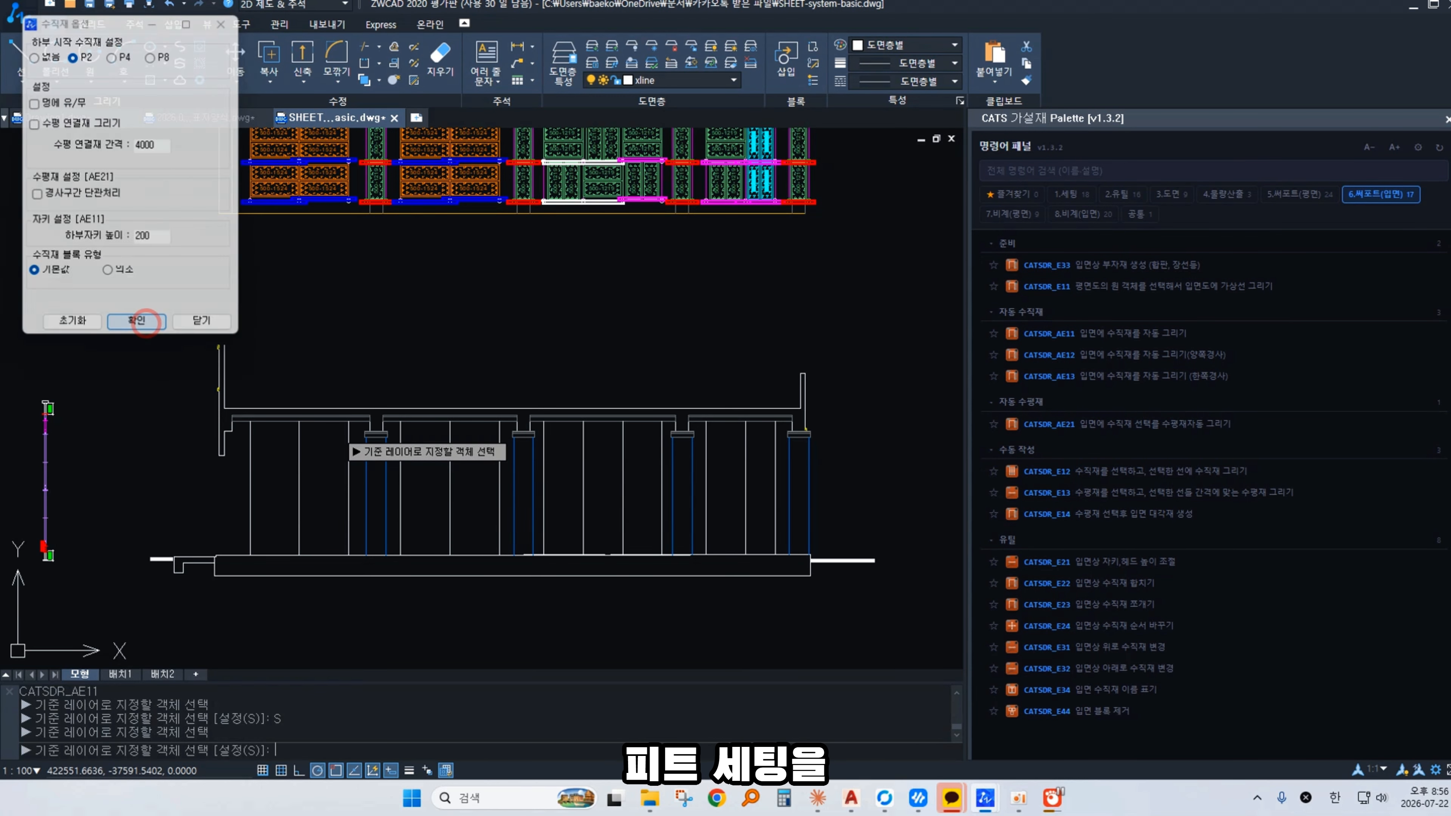
Step: Draw vertical members on the blue beam lines, using one as the reference layer and selecting the whole elevation
click(366, 461)
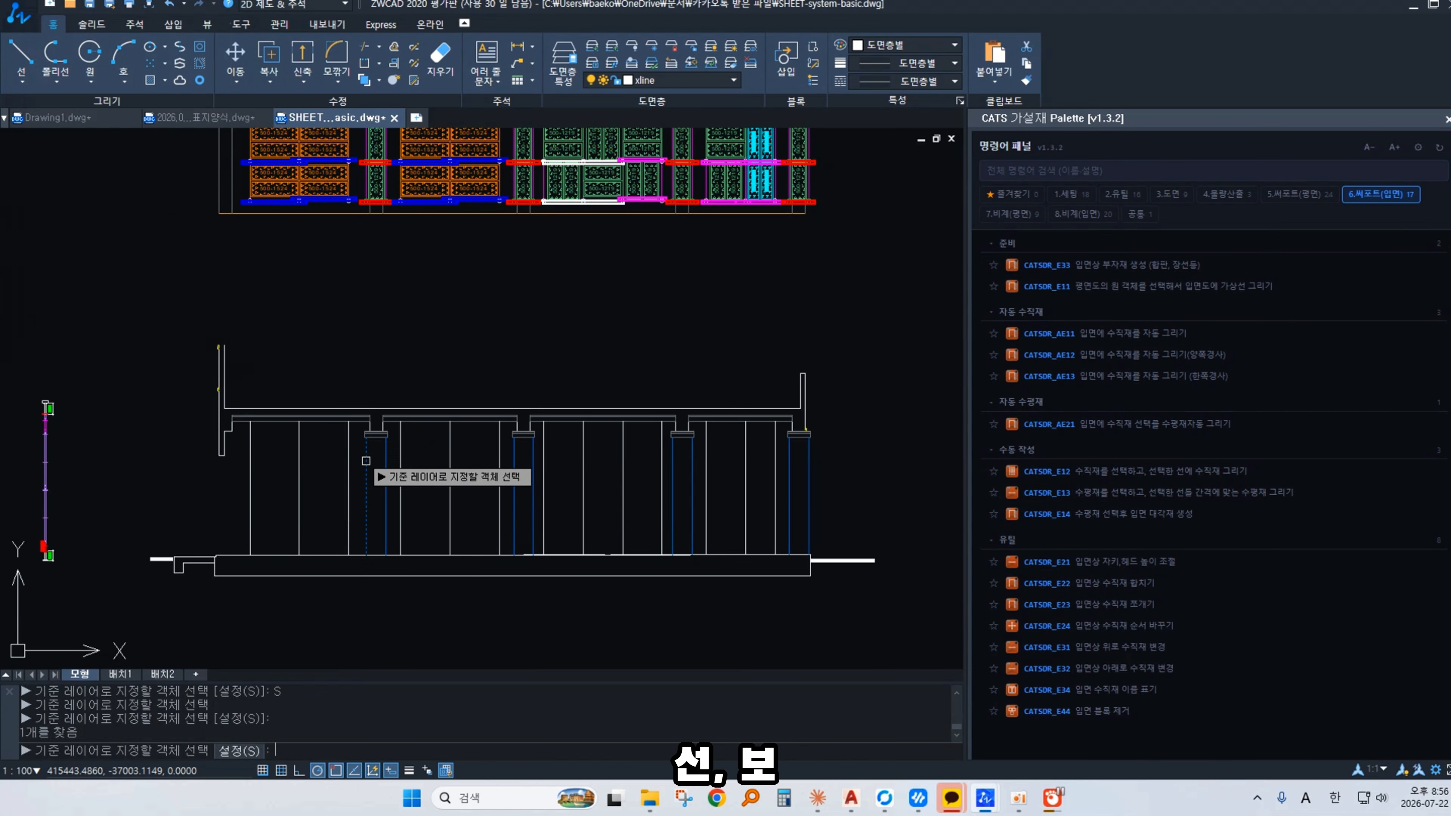
key(Return)
click(79, 308)
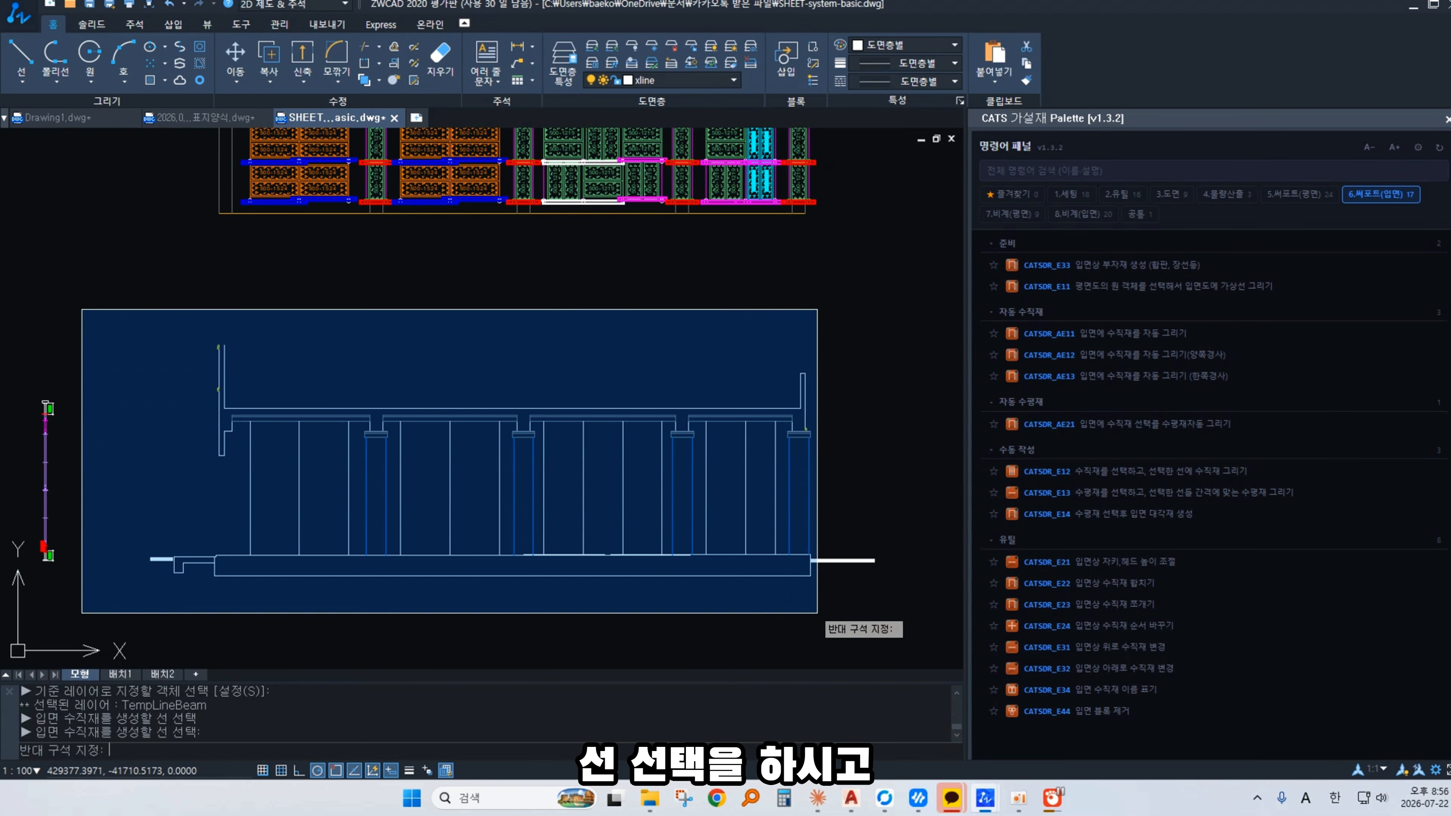
click(819, 616)
key(Return)
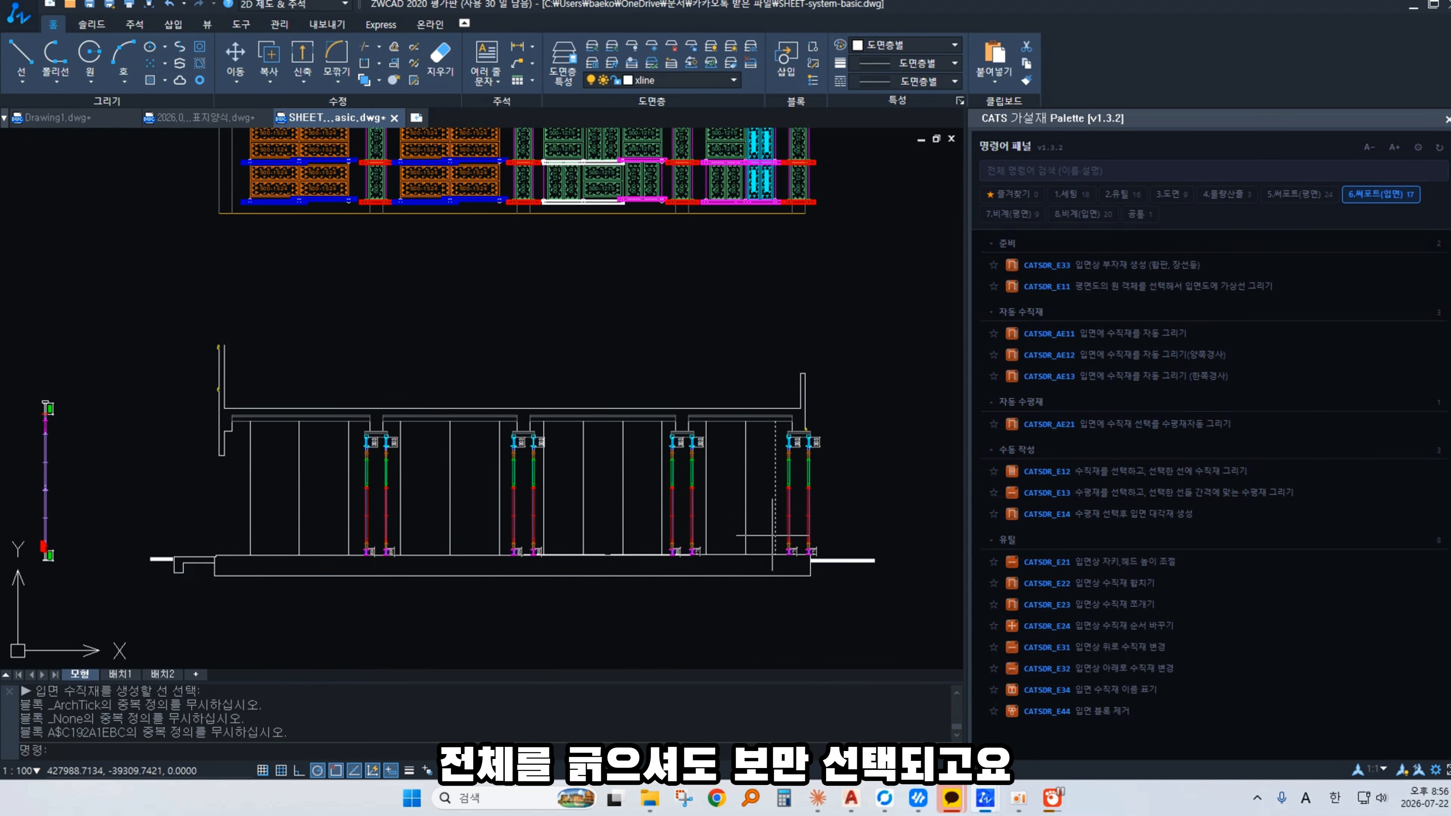
Step: Set AE11's lower starting vertical member to P4 and draw vertical members on the elevation's white slab lines
key(Return)
text(S) :)
key(Return)
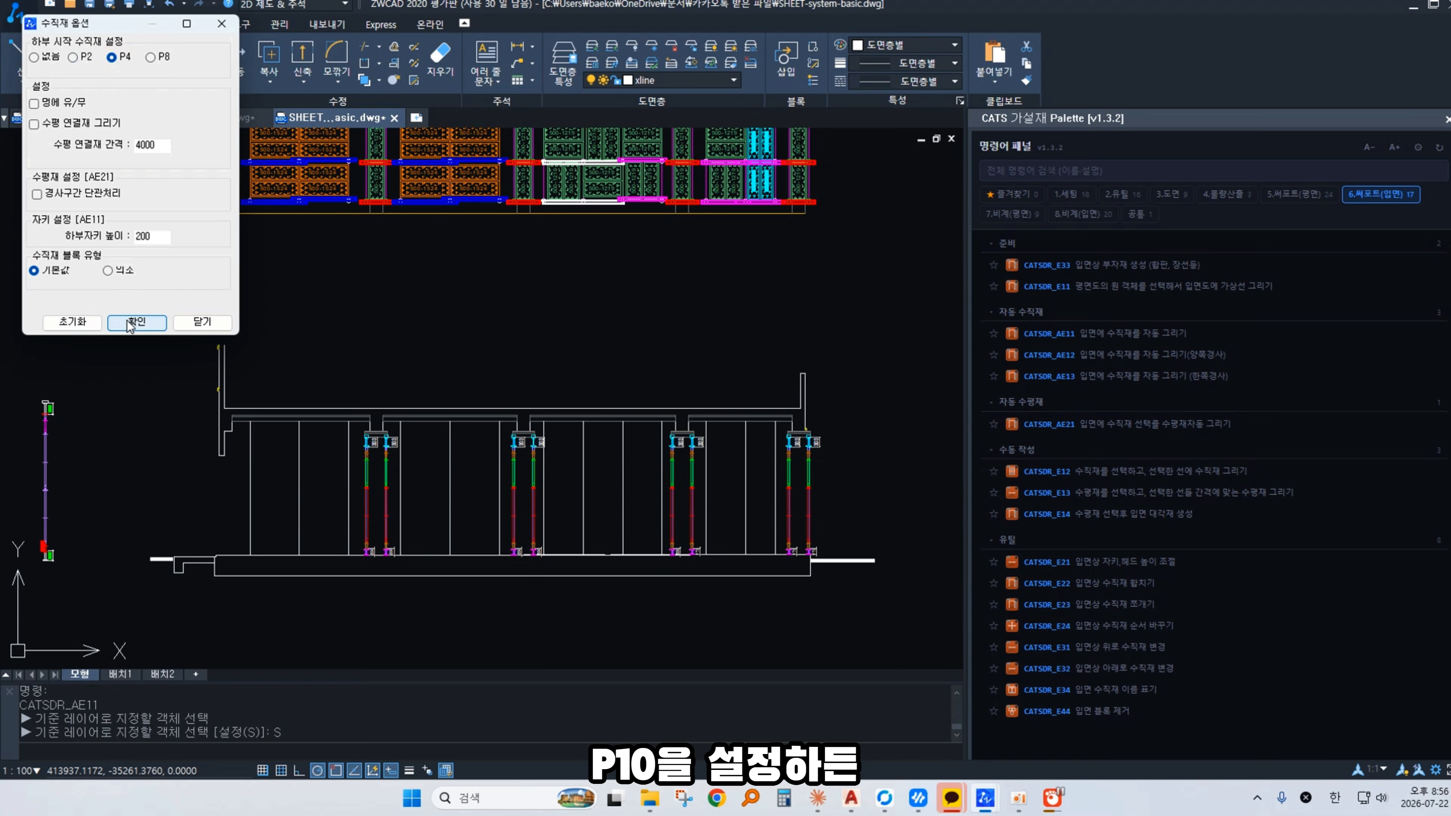
click(153, 324)
click(156, 361)
click(821, 587)
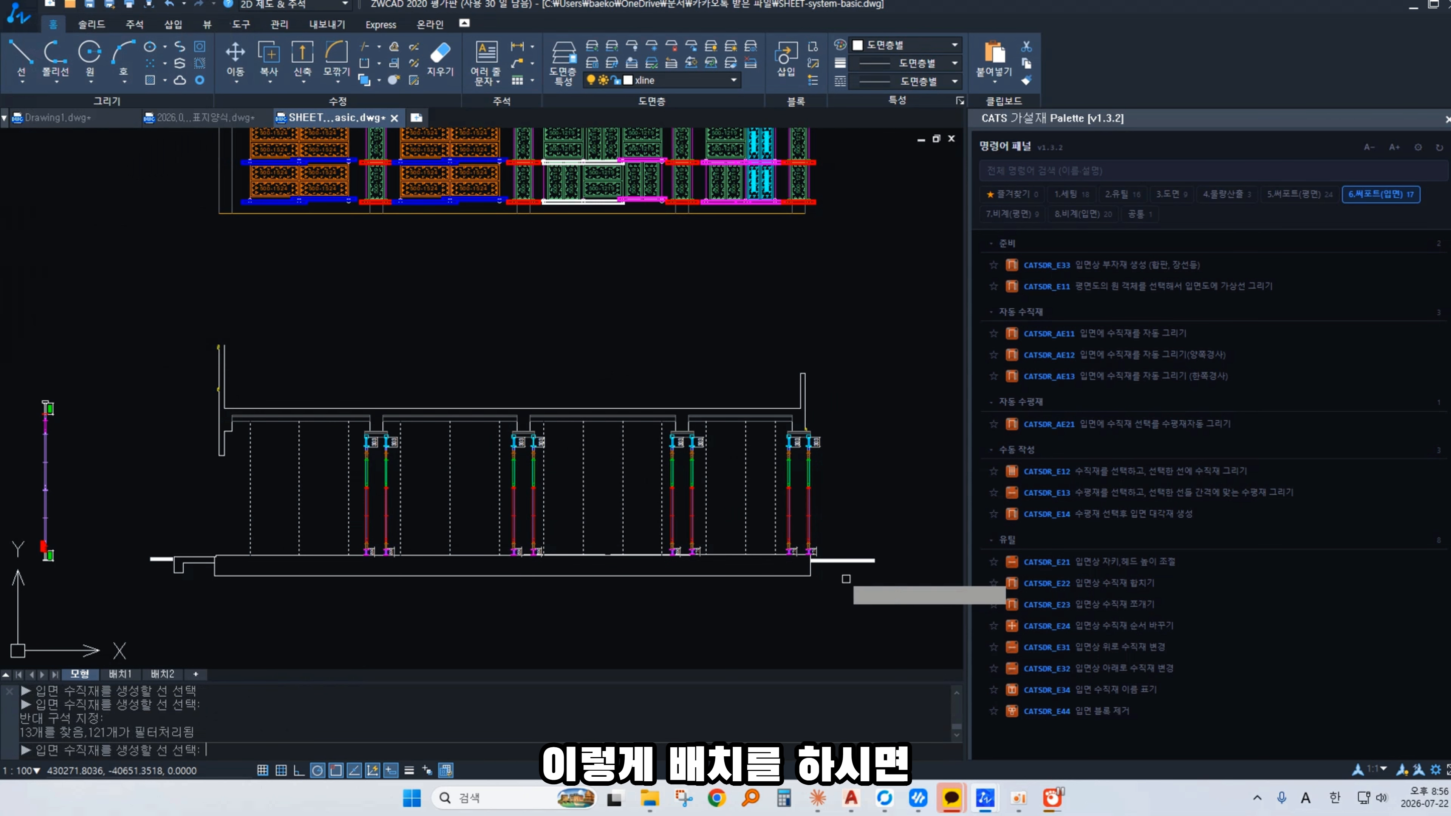
Step: Examine the vertical members and their upper and lower jack heights along the elevation
scroll(769, 574, up, 5)
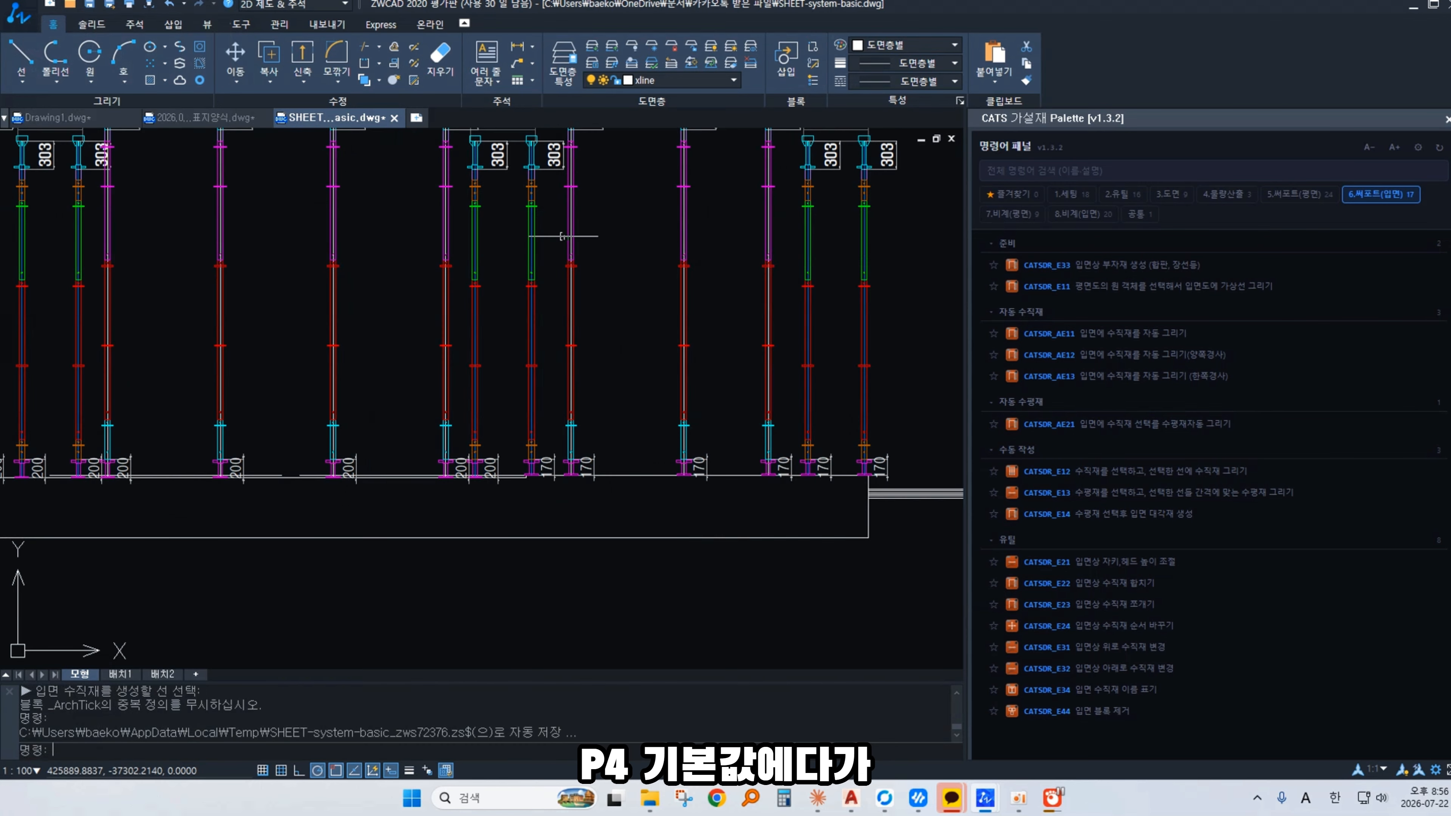
scroll(705, 528, down, 2)
scroll(555, 443, up, 1)
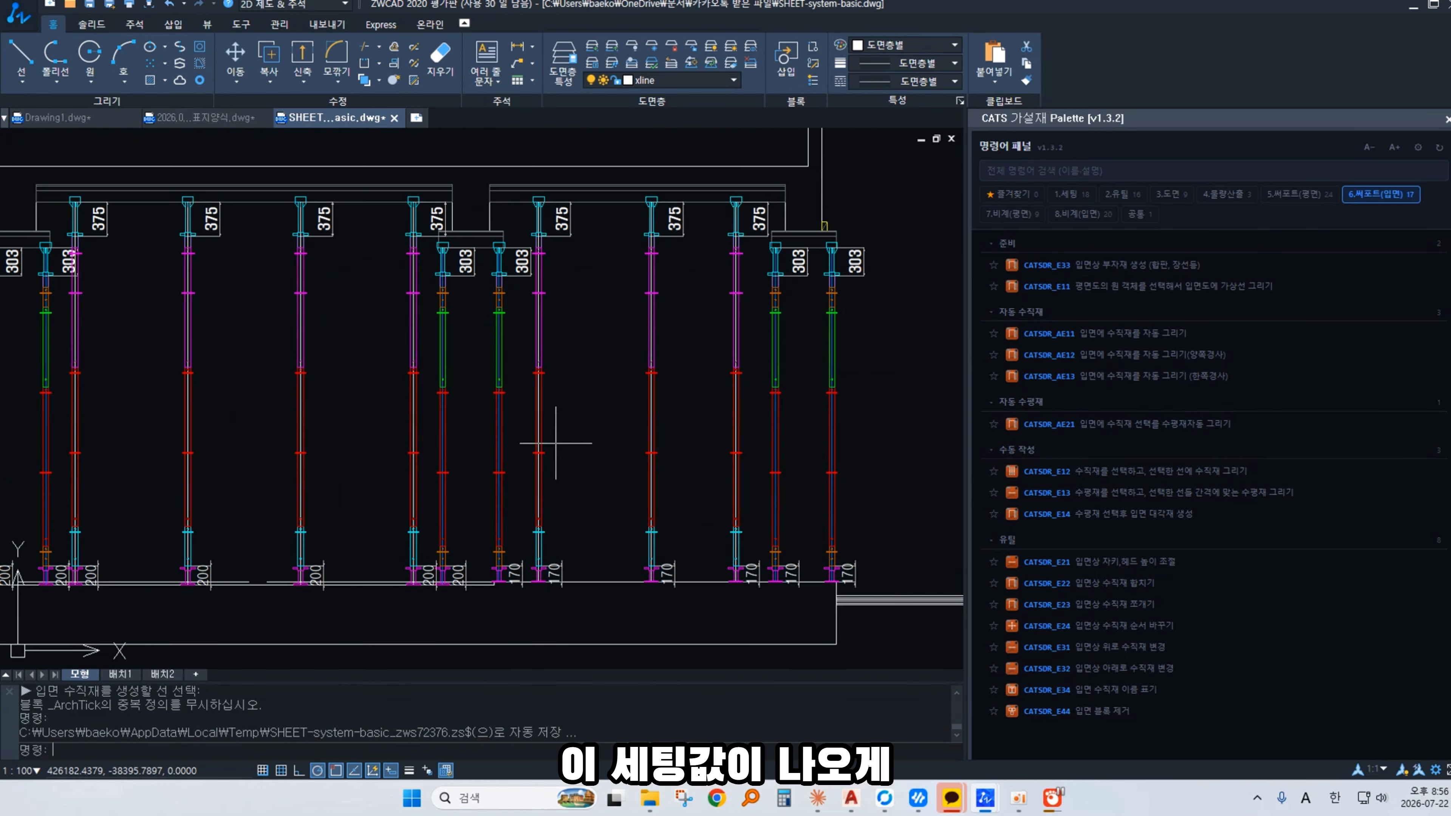
scroll(403, 393, down, 3)
middle_drag(403, 392, 683, 364)
key(Escape)
middle_drag(534, 424, 346, 430)
middle_drag(701, 453, 733, 482)
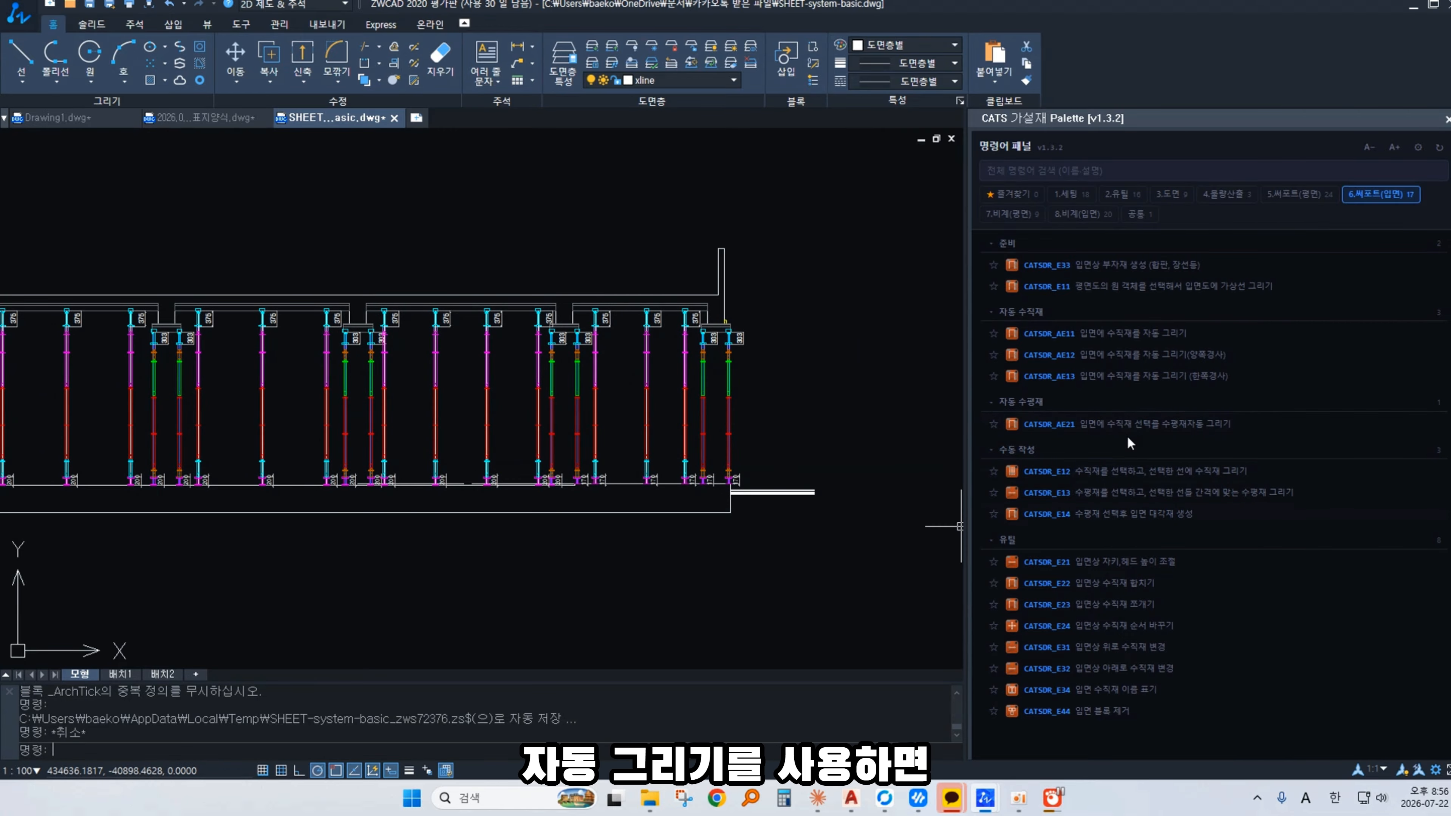
Step: Draw the horizontal members automatically with AE21 between all vertical members of the elevation
middle_drag(268, 380, 462, 428)
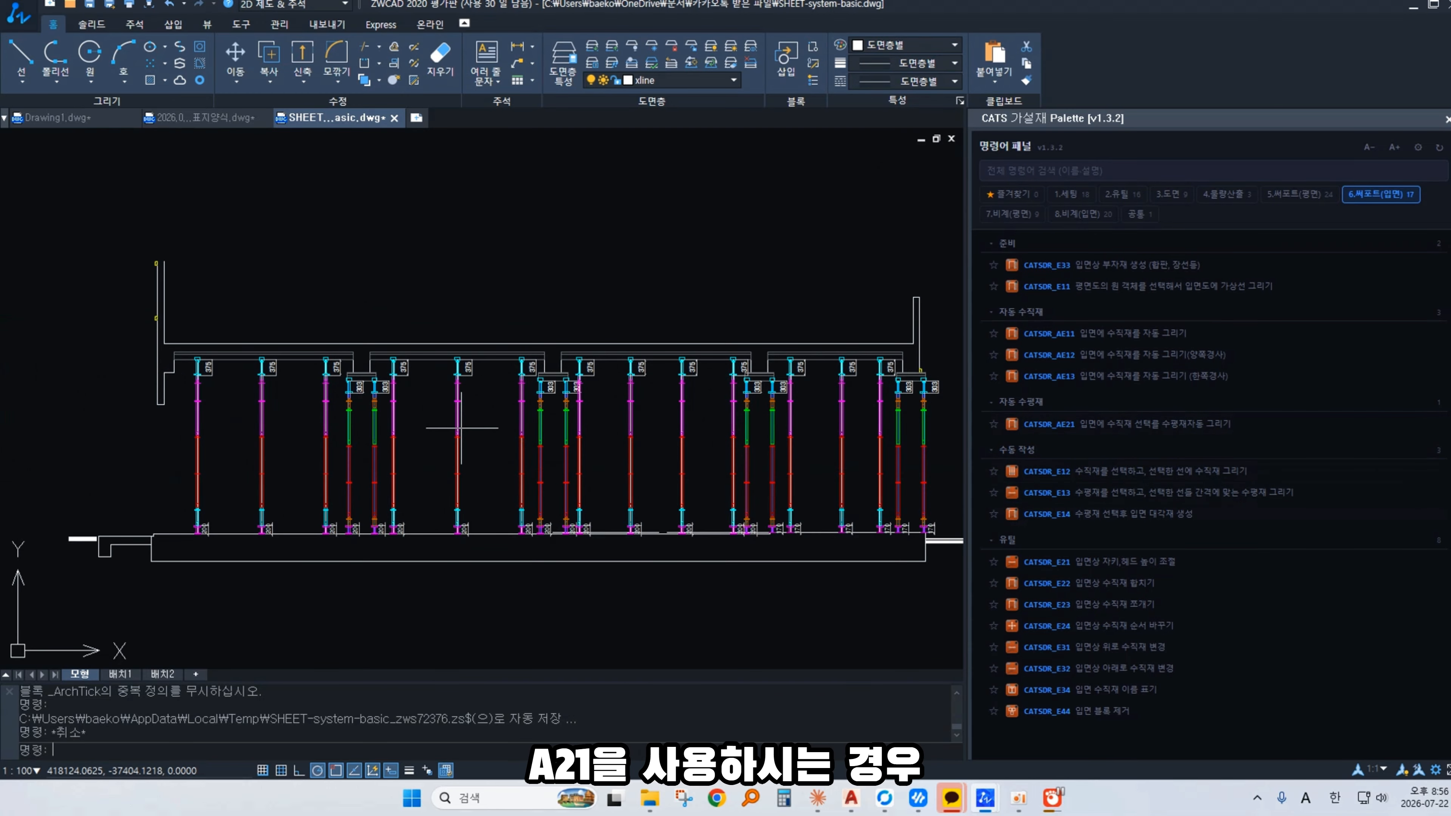
text(AER)
key(Escape)
text(AE21)
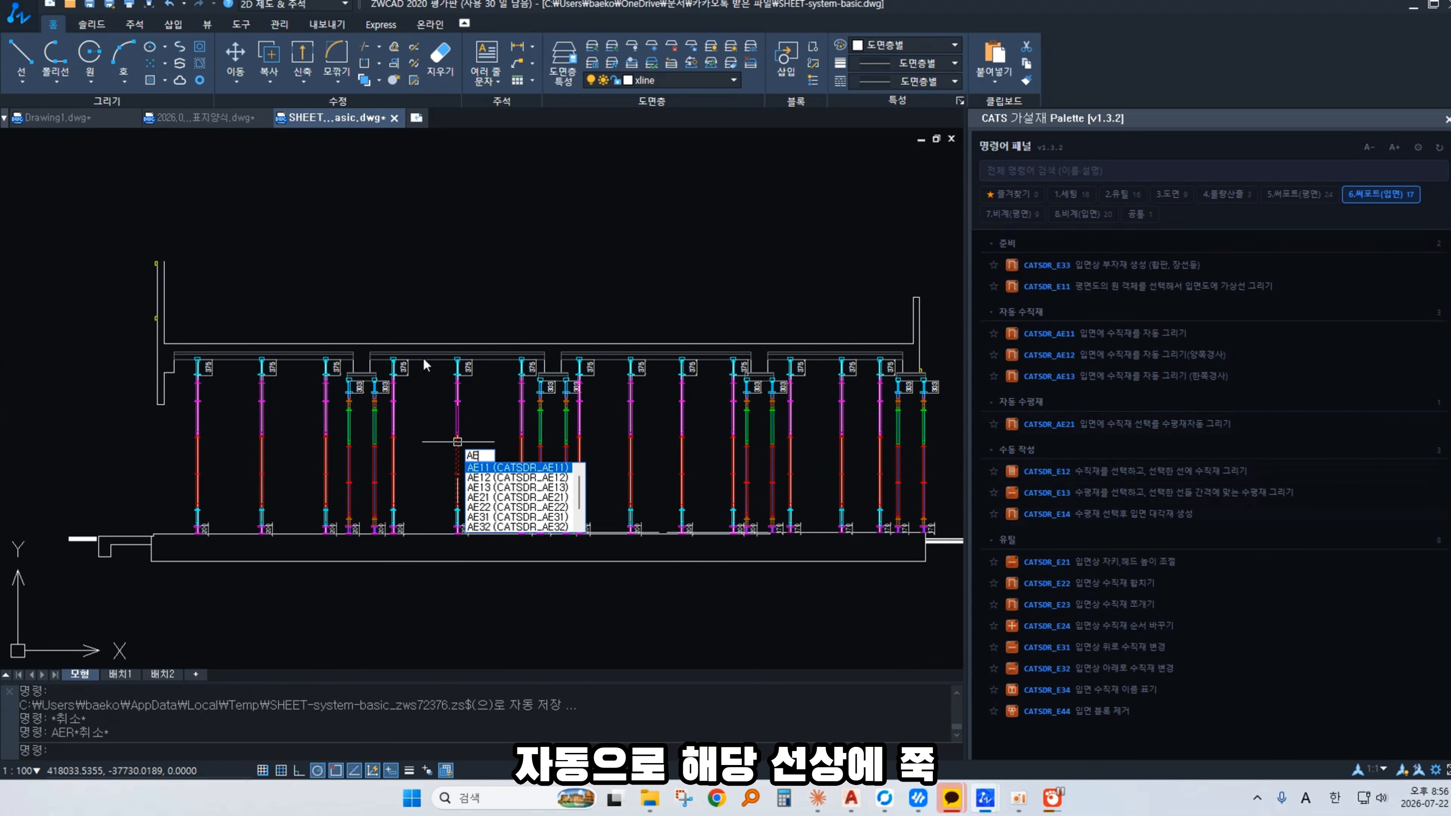
key(Return)
scroll(332, 340, down, 2)
click(188, 295)
click(752, 485)
key(Return)
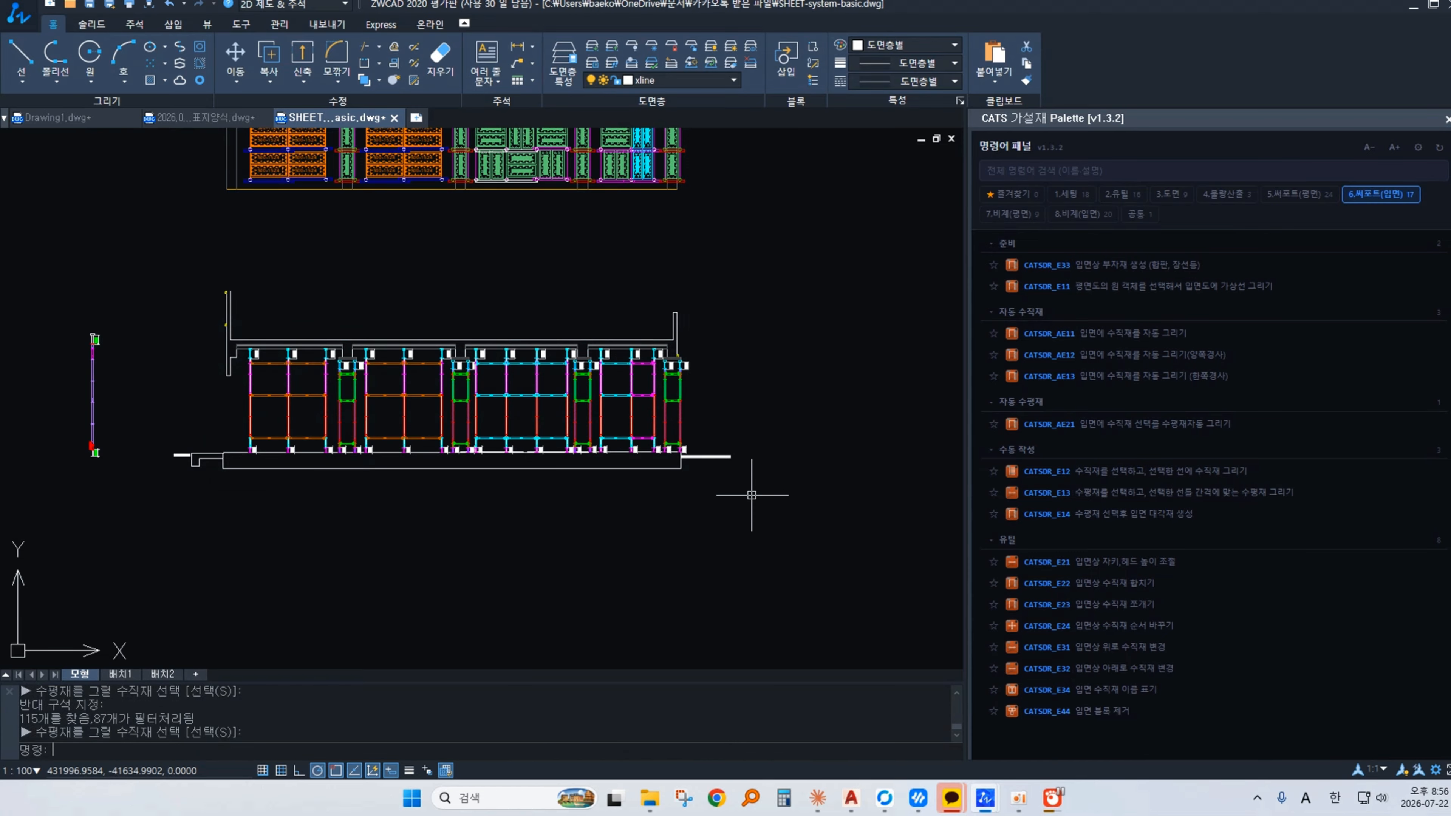
scroll(265, 417, up, 2)
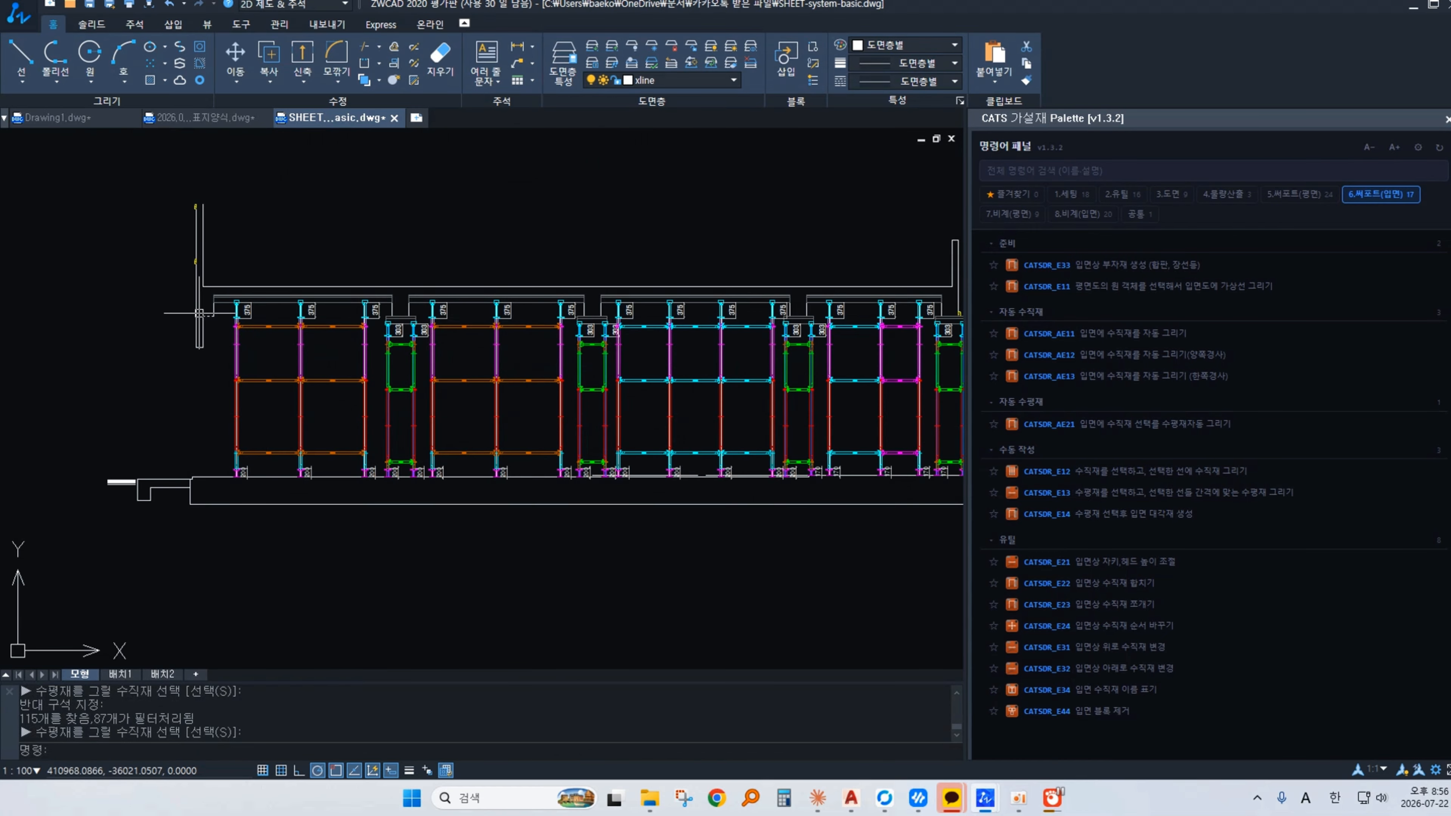
mouse_move(813, 287)
middle_down()
mouse_move(480, 243)
mouse_move(721, 306)
middle_up()
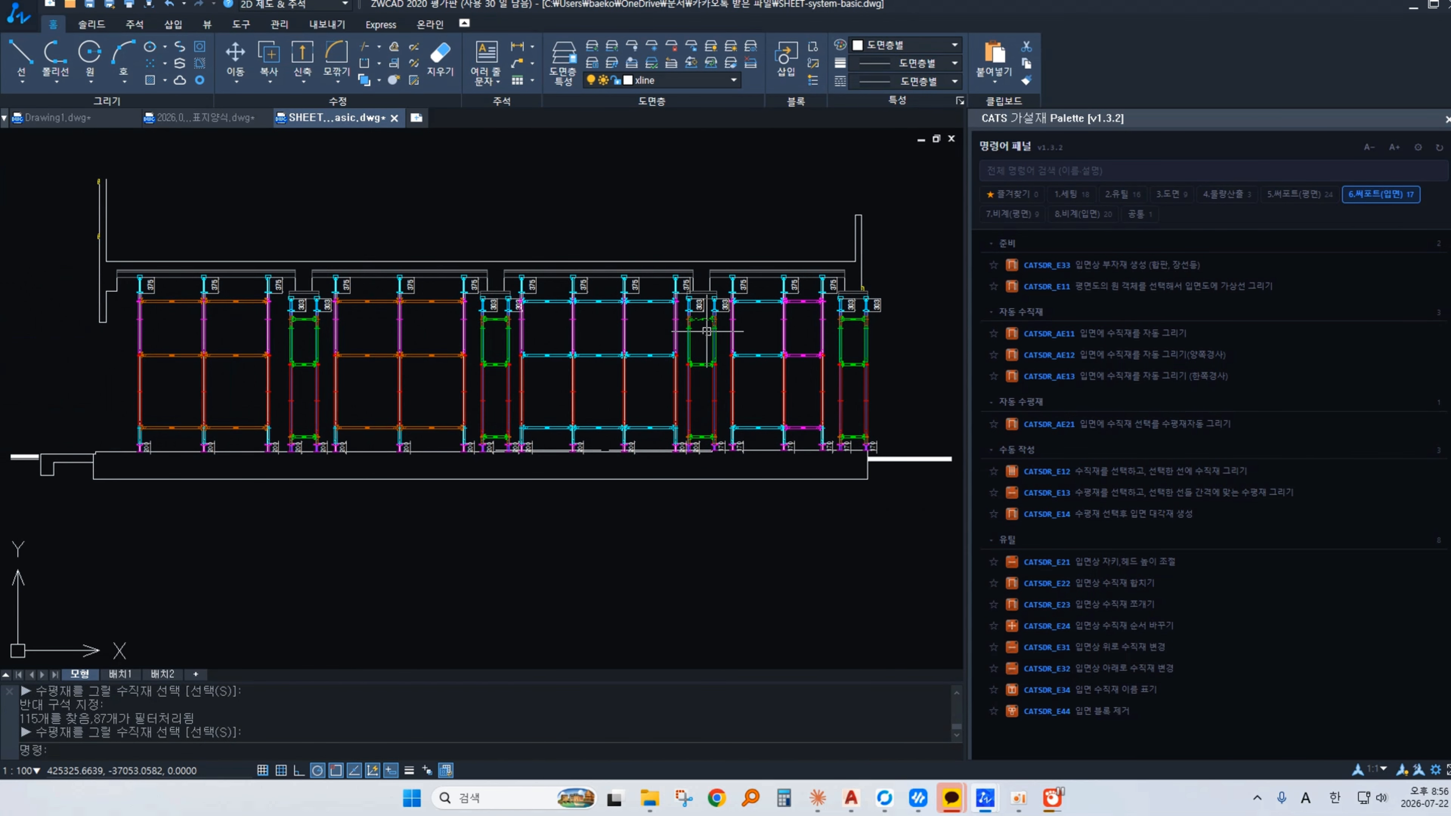
key(Escape)
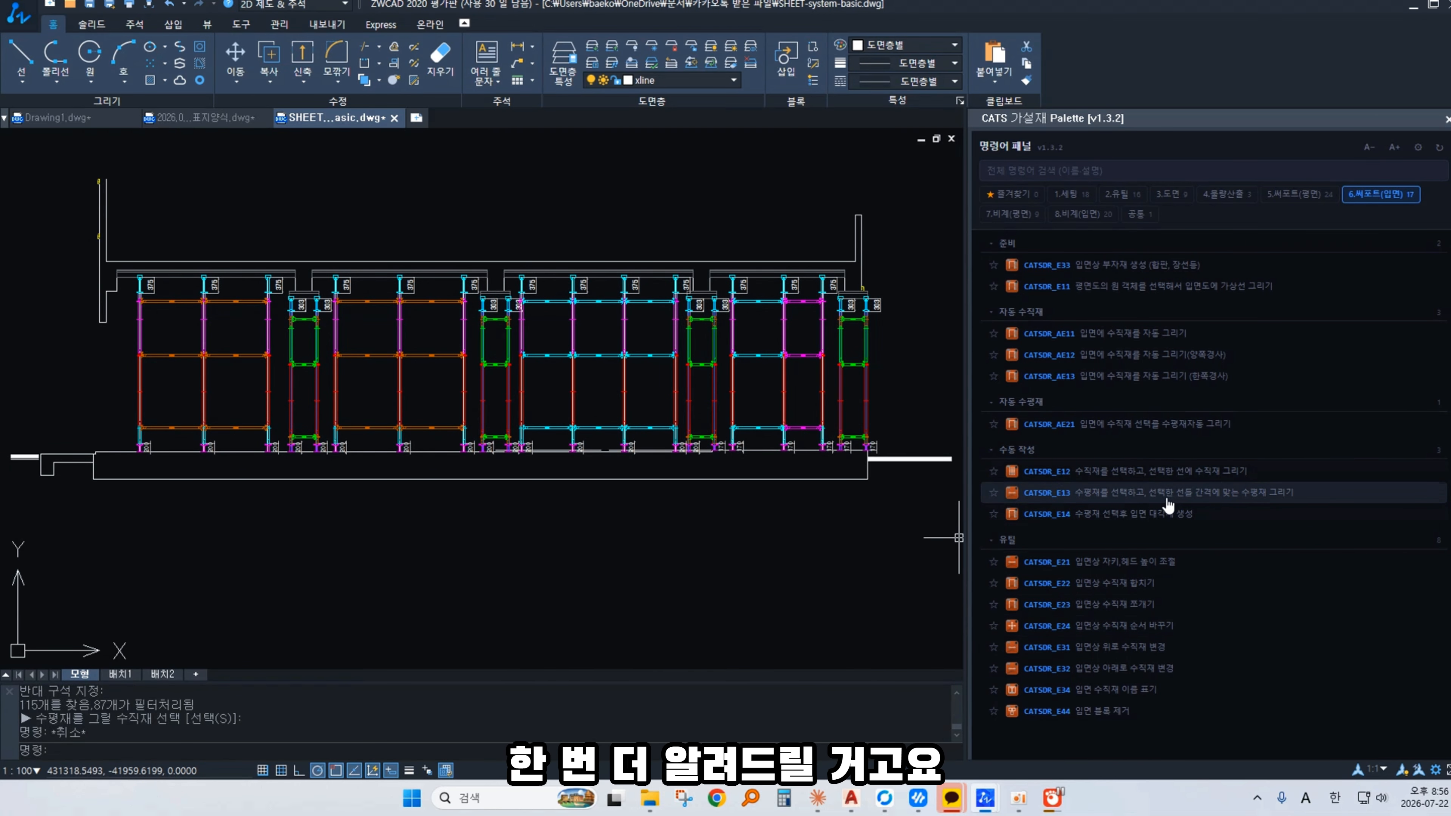
key(Escape)
text(E)
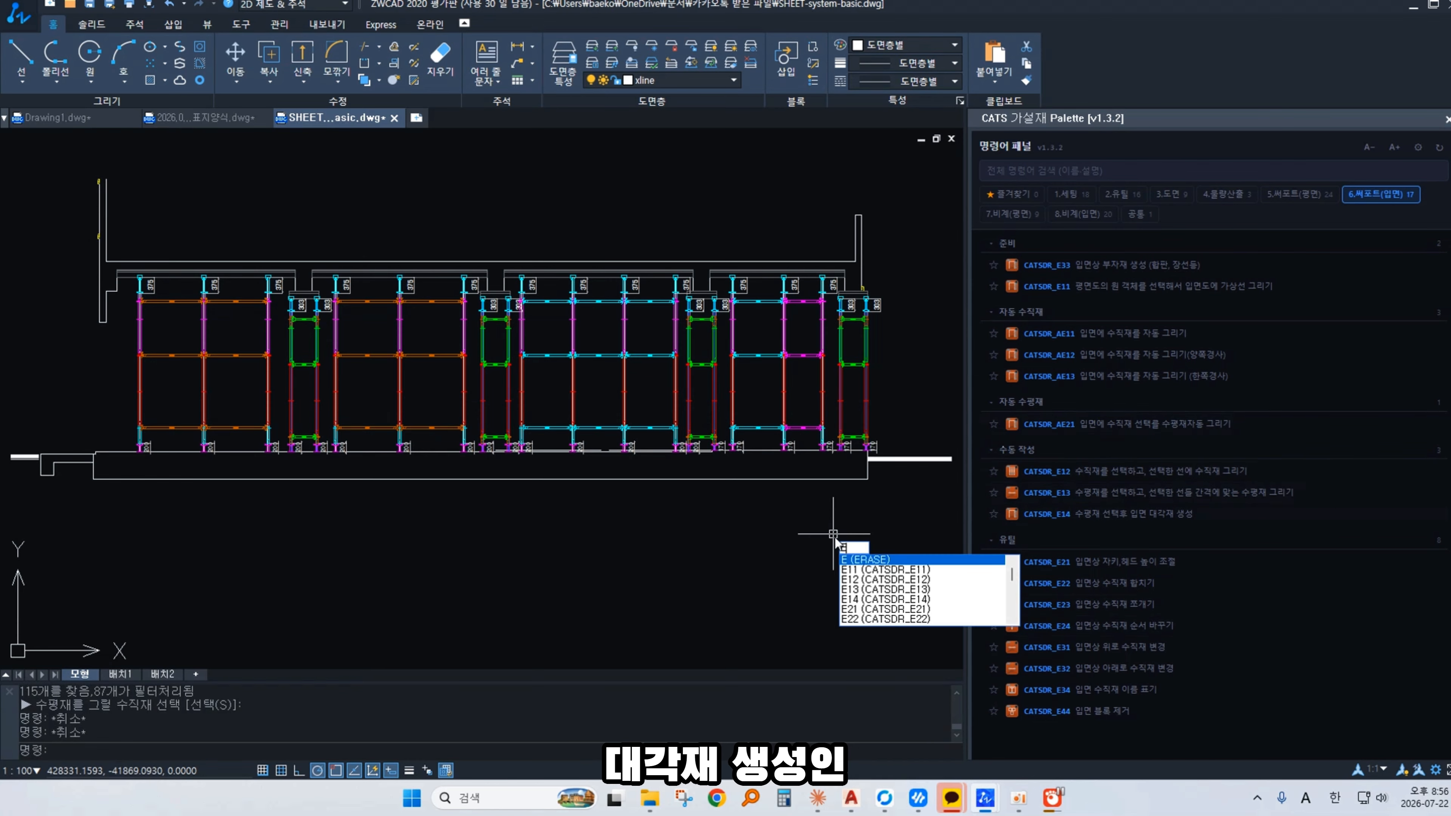
key(Escape)
key(Escape)
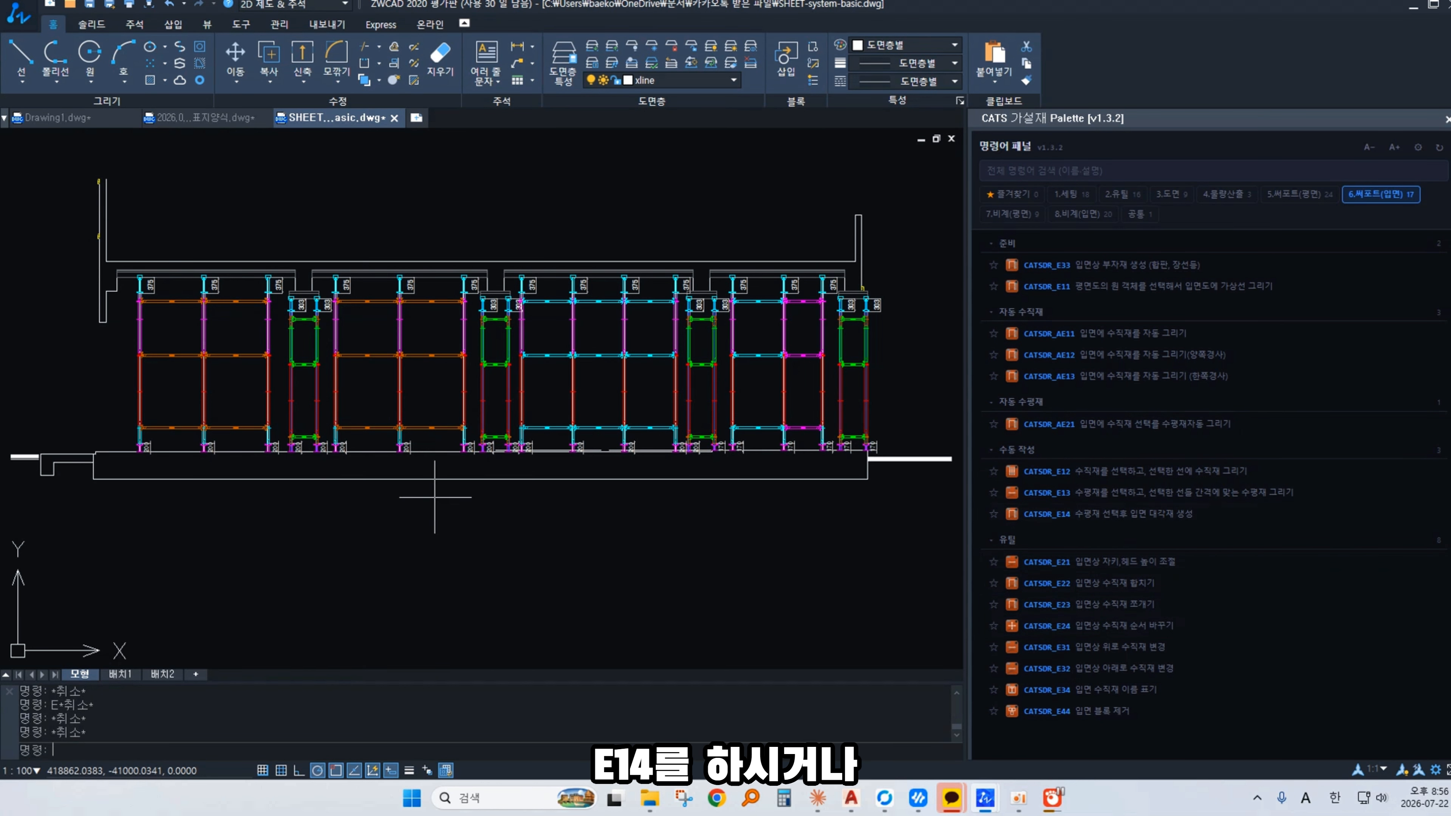
Step: Generate diagonal braces with E14 from the horizontal members of the elevation's first pair of wide orange bays
text(E14)
key(Return)
click(204, 546)
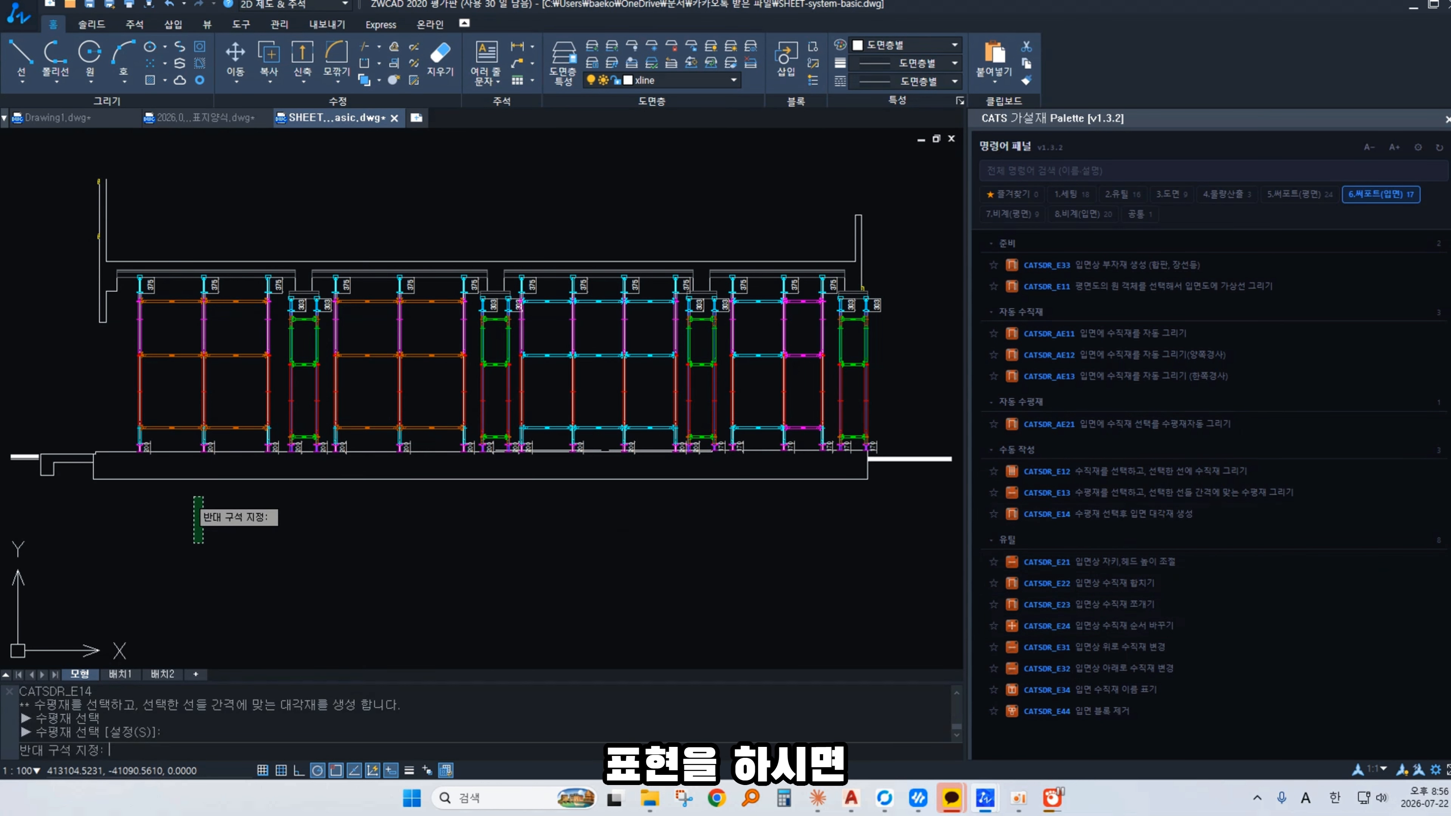
click(159, 238)
click(244, 547)
click(190, 233)
key(Return)
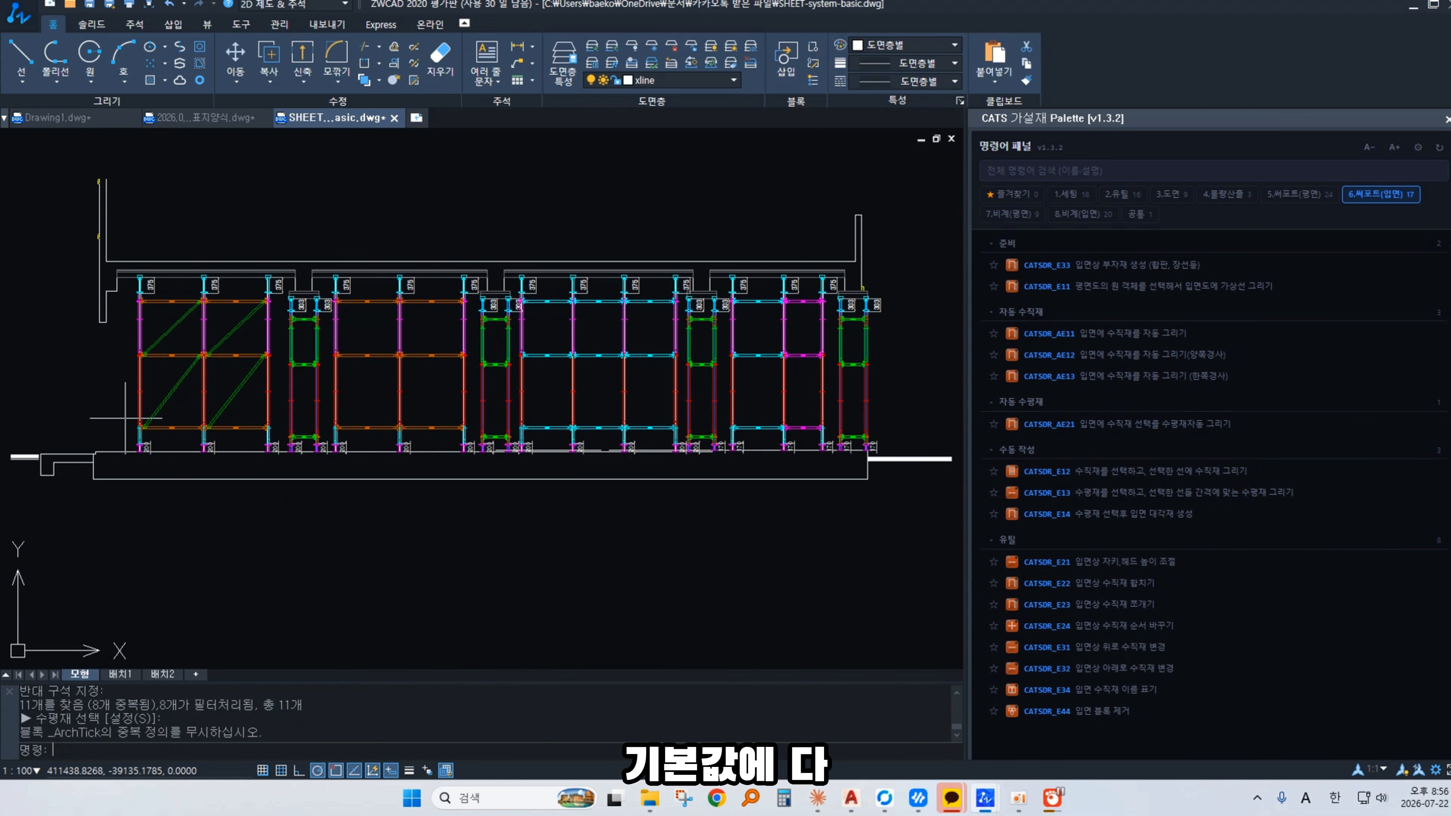
Step: Generate E14 diagonal braces in the second pair of wide orange bays and in the narrow green bay just after it
scroll(180, 344, up, 2)
key(Return)
click(596, 632)
click(512, 242)
key(Return)
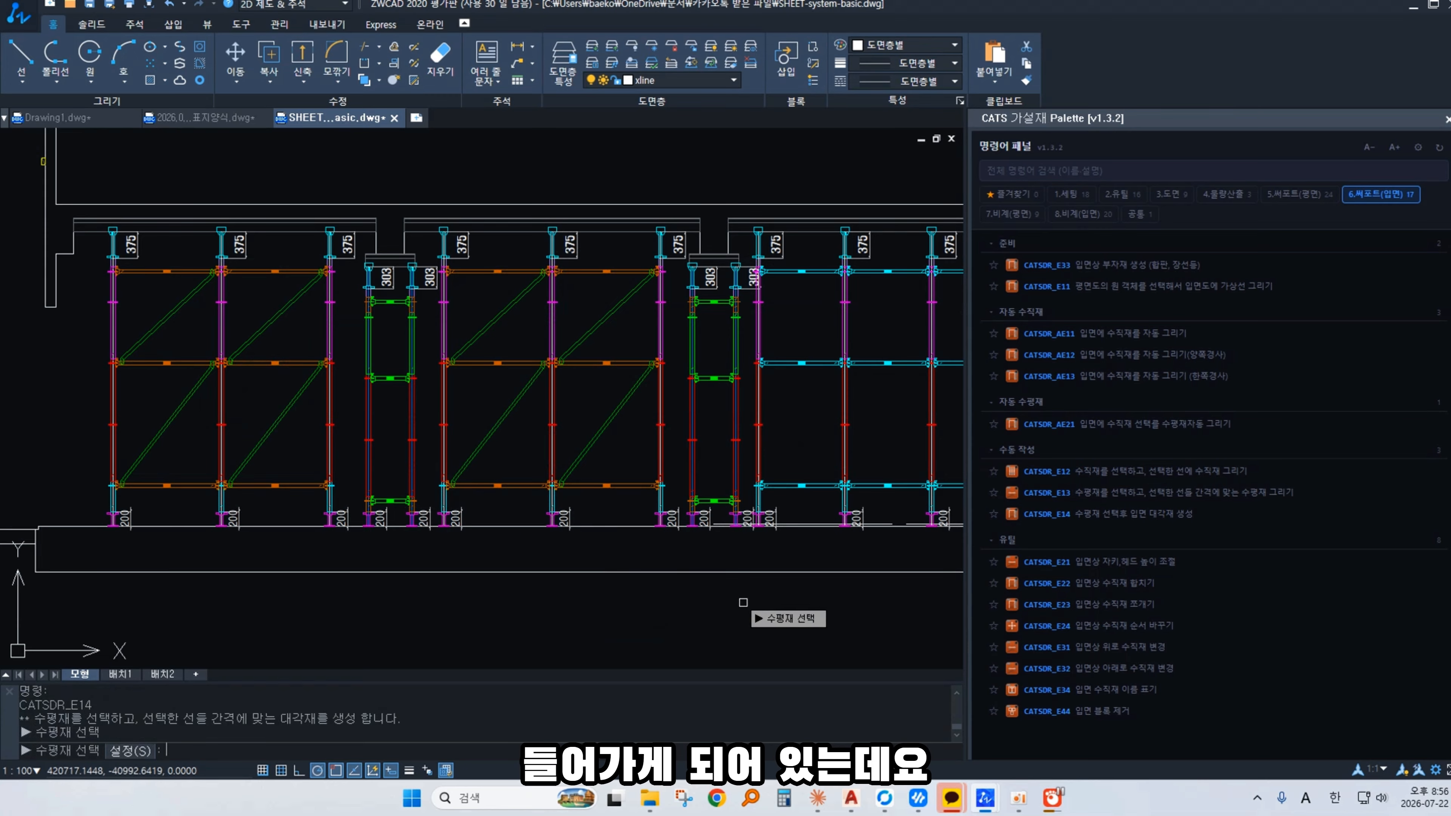
click(762, 587)
click(674, 234)
middle_drag(701, 449, 621, 461)
scroll(653, 327, up, 1)
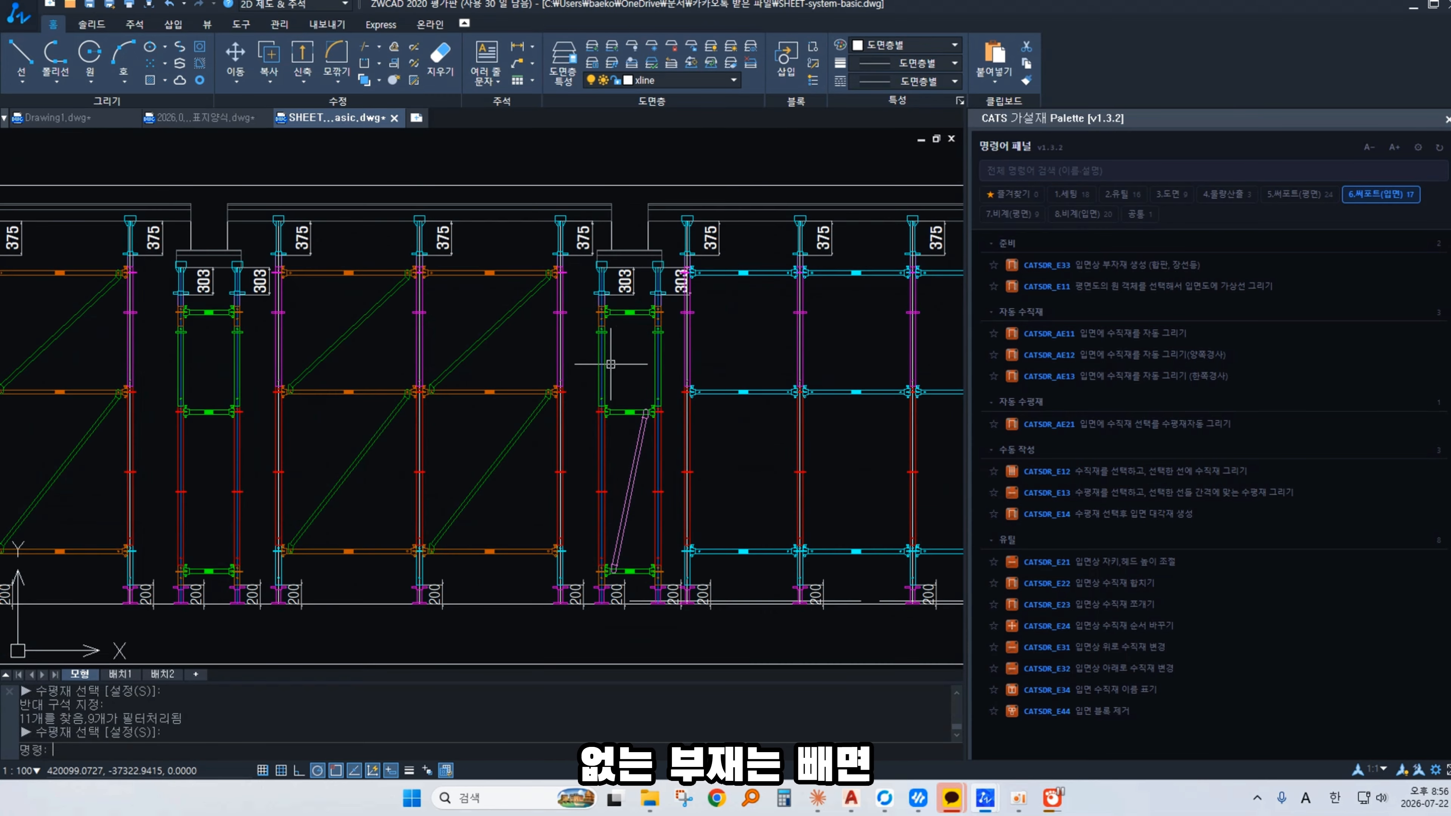
Step: Generate E14 diagonal braces in the three wide bays with cyan horizontal members
scroll(646, 403, up, 1)
middle_drag(647, 404, 414, 404)
scroll(409, 382, down, 1)
scroll(409, 382, down, 1)
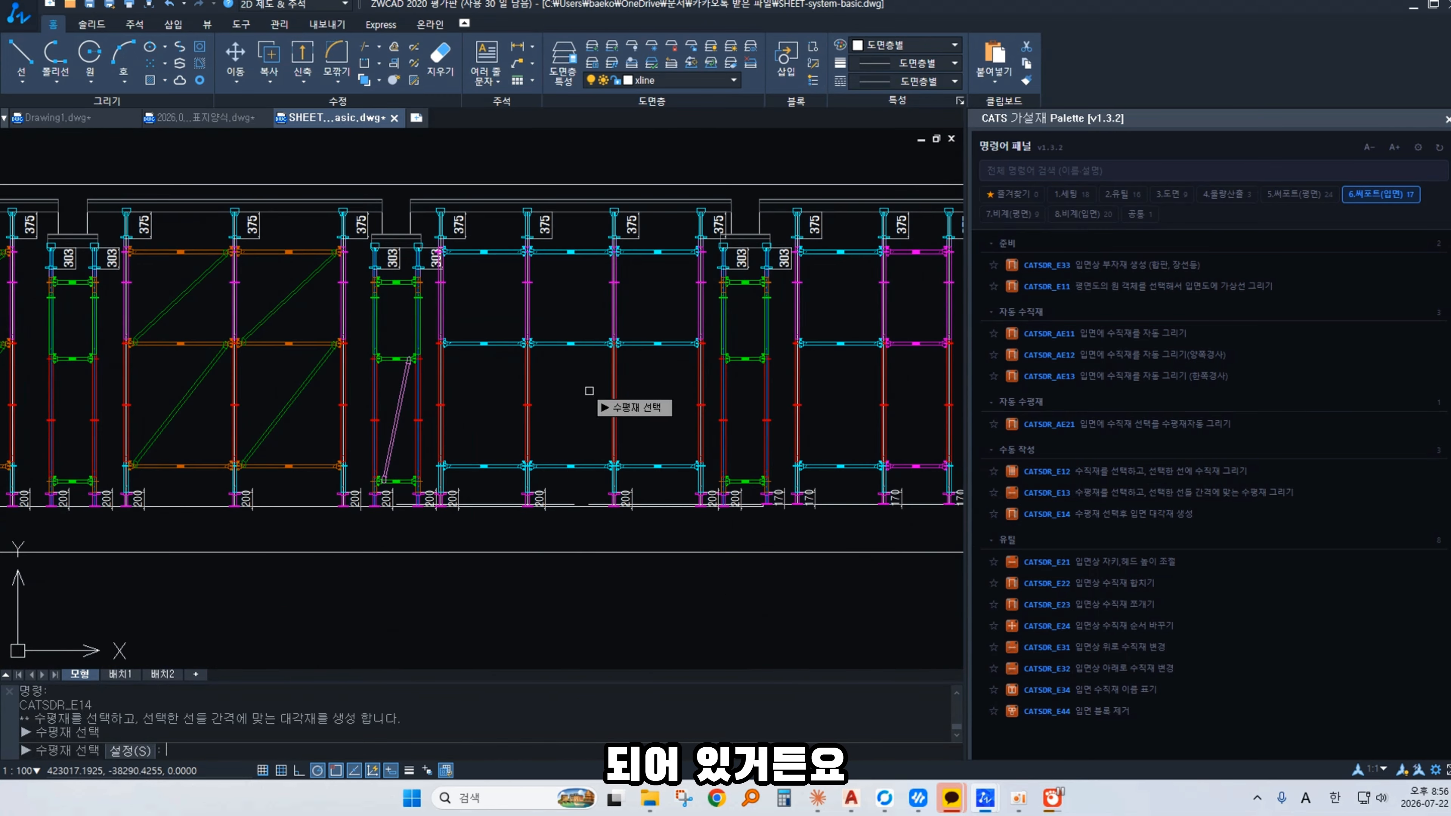
click(662, 598)
click(507, 285)
key(Return)
Step: Generate E14 diagonal braces in the last group of cyan and magenta bays and the narrow bays on both sides of it
scroll(564, 480, down, 1)
click(743, 564)
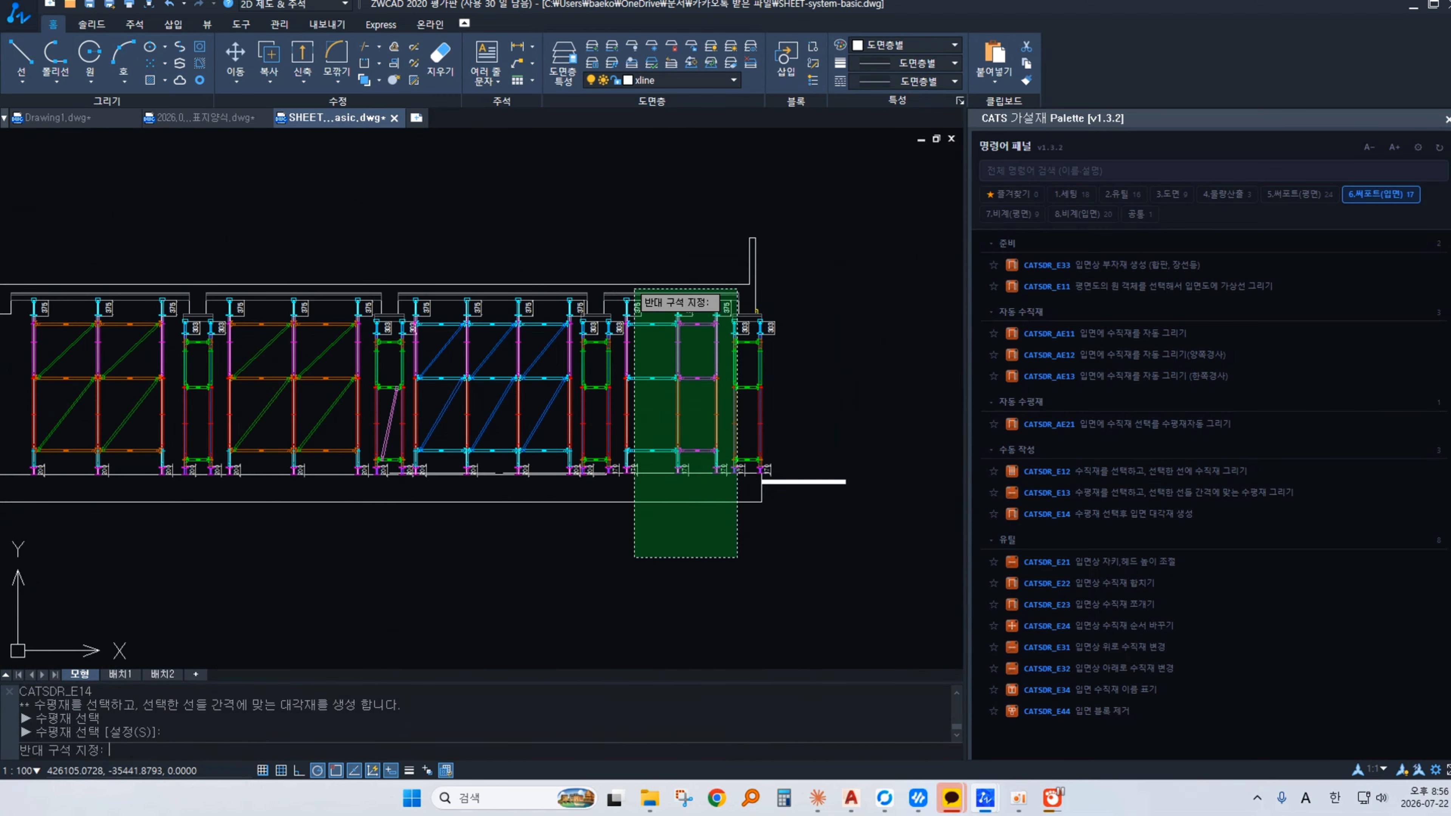
click(633, 288)
key(Return)
key(Return)
click(664, 546)
click(576, 365)
key(Return)
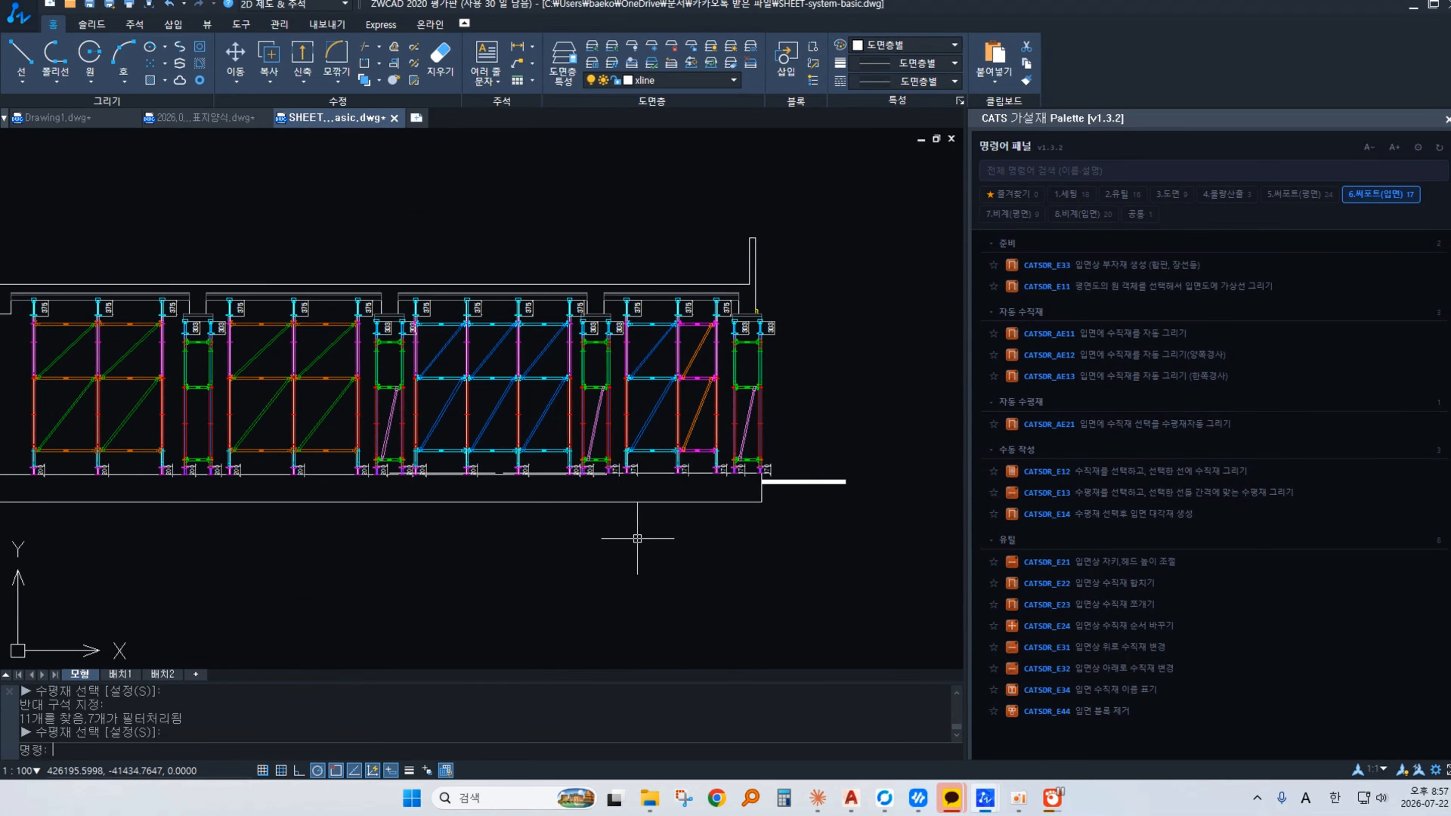
scroll(877, 497, up, 1)
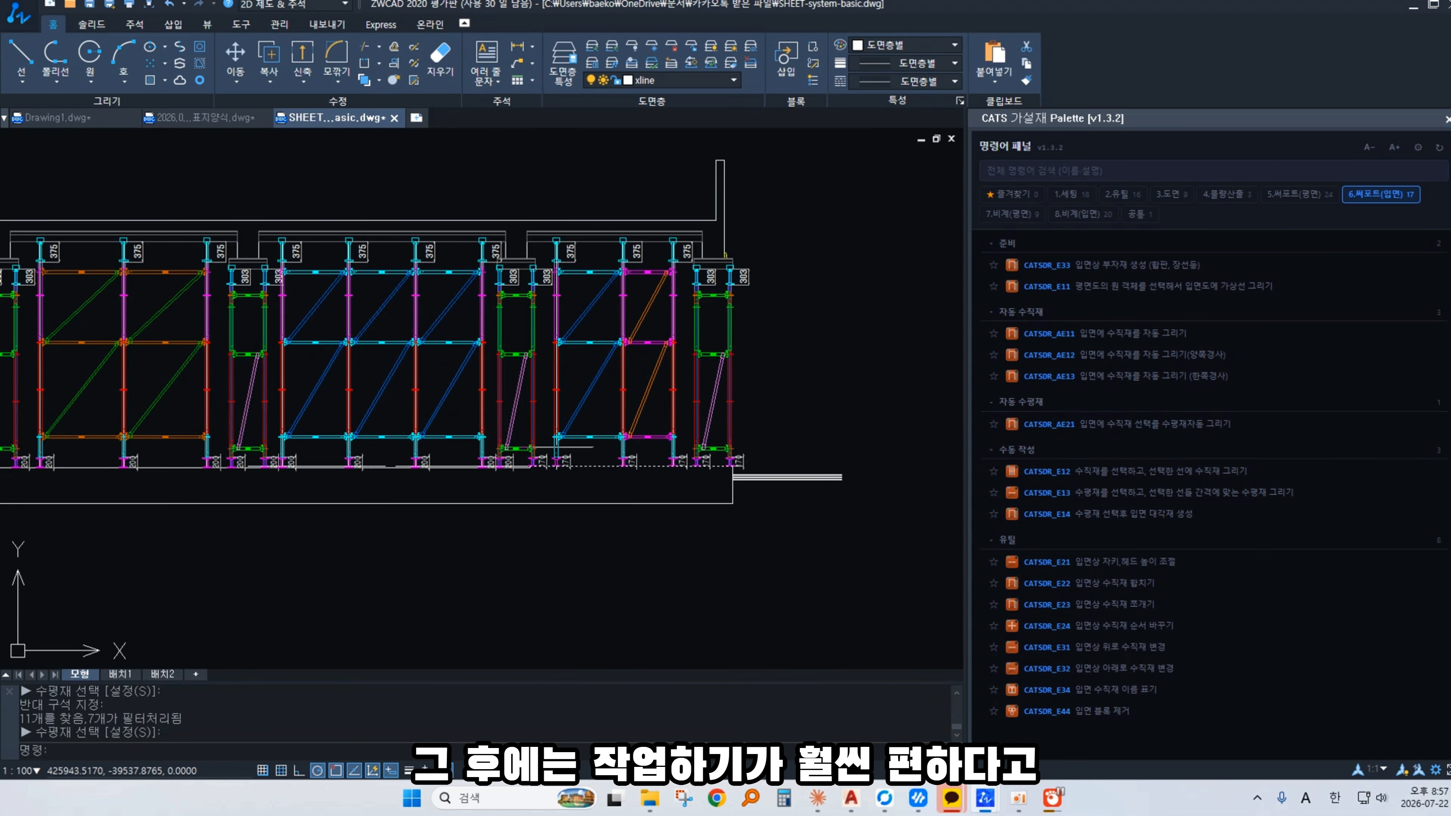
scroll(228, 517, down, 3)
middle_drag(217, 520, 675, 507)
scroll(677, 395, up, 1)
middle_drag(823, 510, 571, 478)
scroll(274, 411, up, 1)
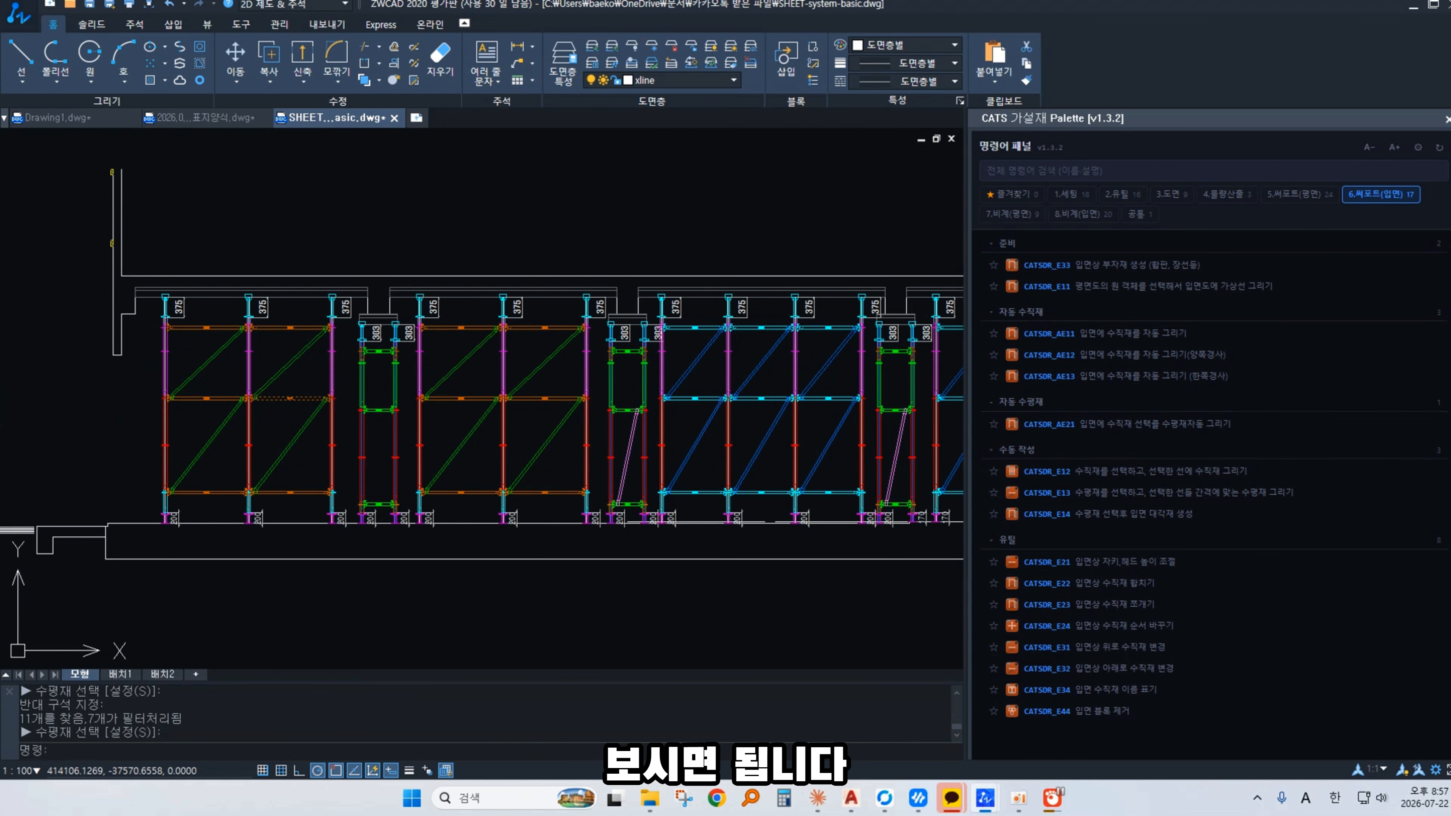